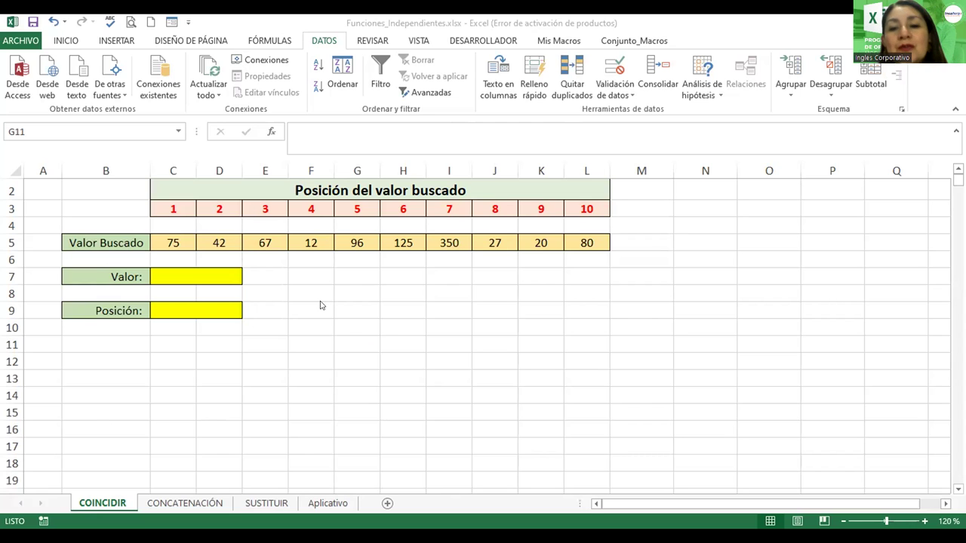
# Step: Examine the position numbers 1 to 10 in row 3 and the Valor Buscado row with the sheet at 150 %
pyautogui.moveTo(173, 205); pyautogui.dragTo(584, 206)
pyautogui.click(584, 205)
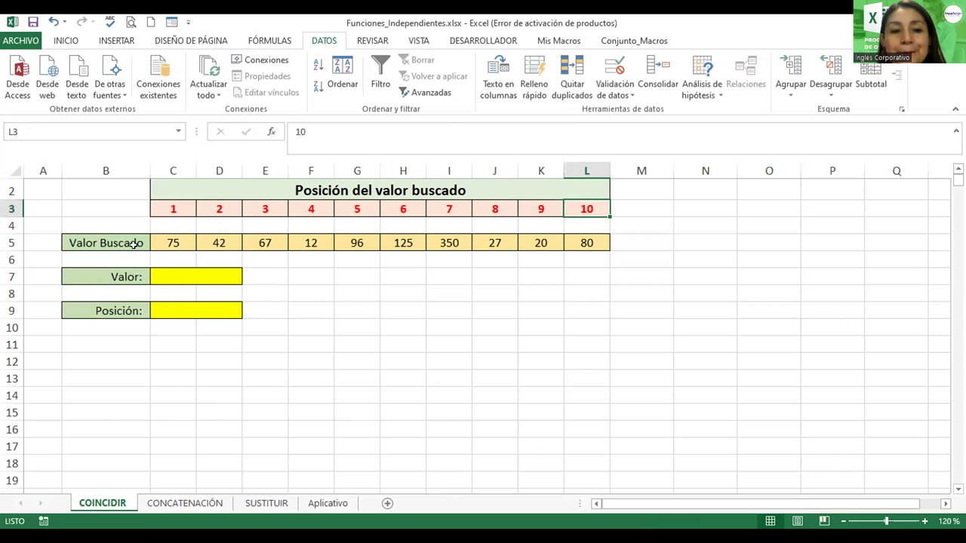
pyautogui.moveTo(159, 242); pyautogui.dragTo(591, 239)
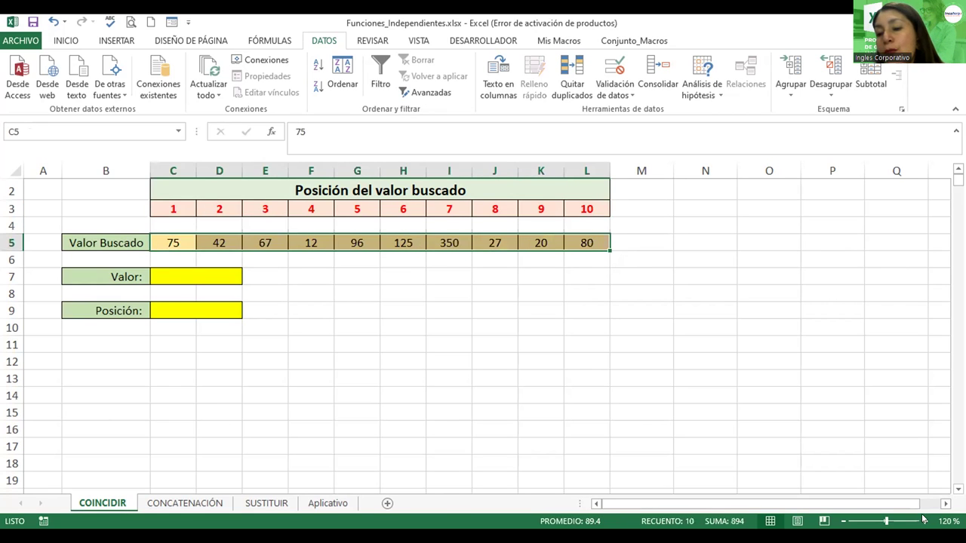
pyautogui.click(925, 521)
pyautogui.click(924, 521)
pyautogui.click(925, 521)
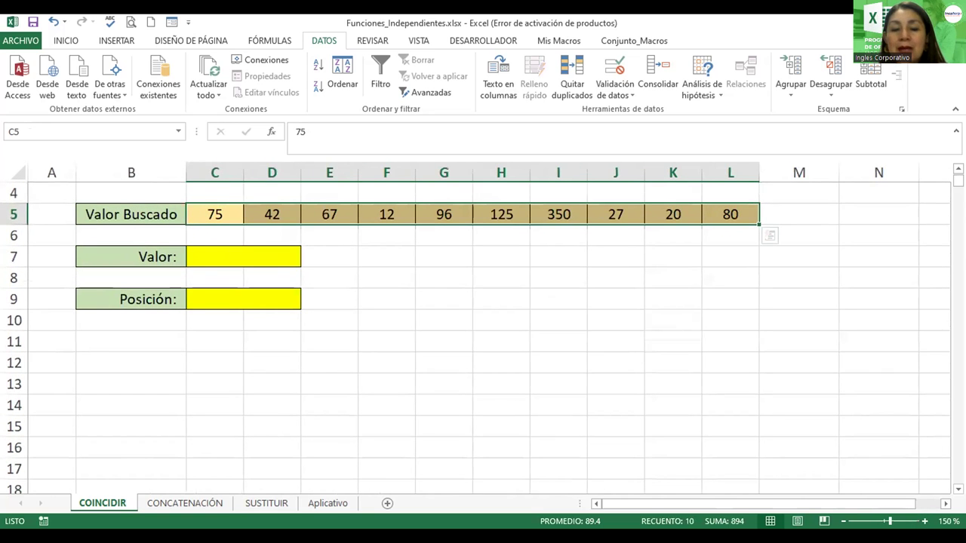
pyautogui.scroll(1, 483, 329)
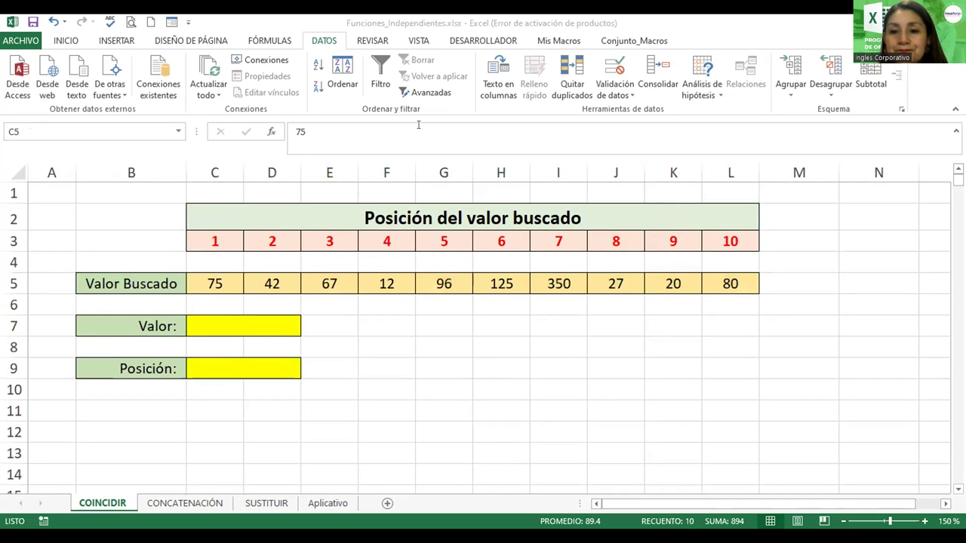
pyautogui.click(218, 240)
pyautogui.click(274, 240)
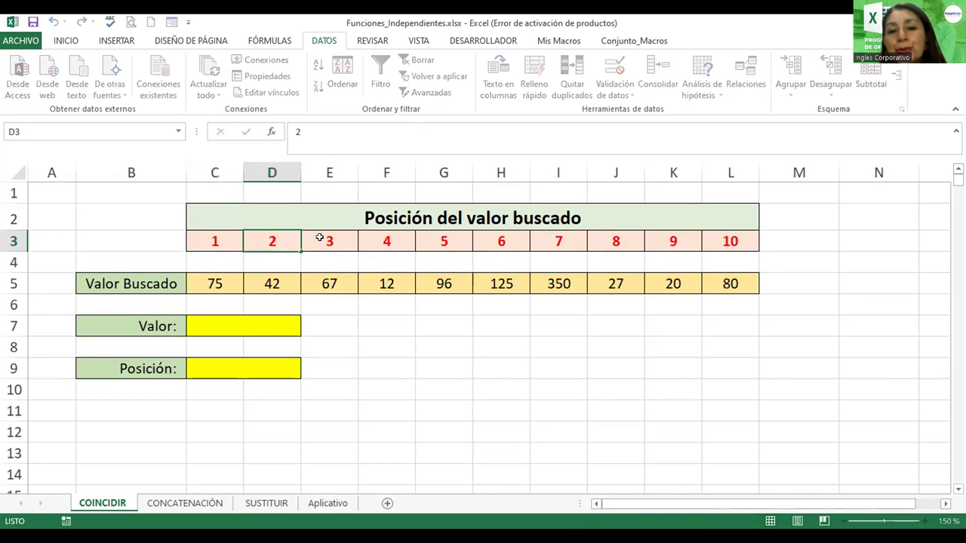
pyautogui.click(320, 238)
pyautogui.click(402, 240)
pyautogui.click(438, 237)
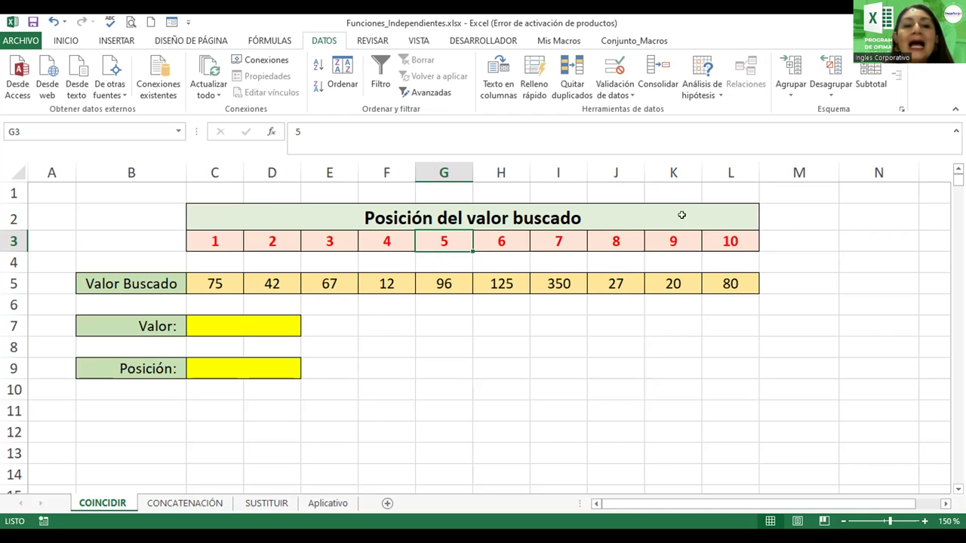
# Step: Examine the individual values in the Valor Buscado row and the empty Valor and Posición cells
pyautogui.click(200, 284)
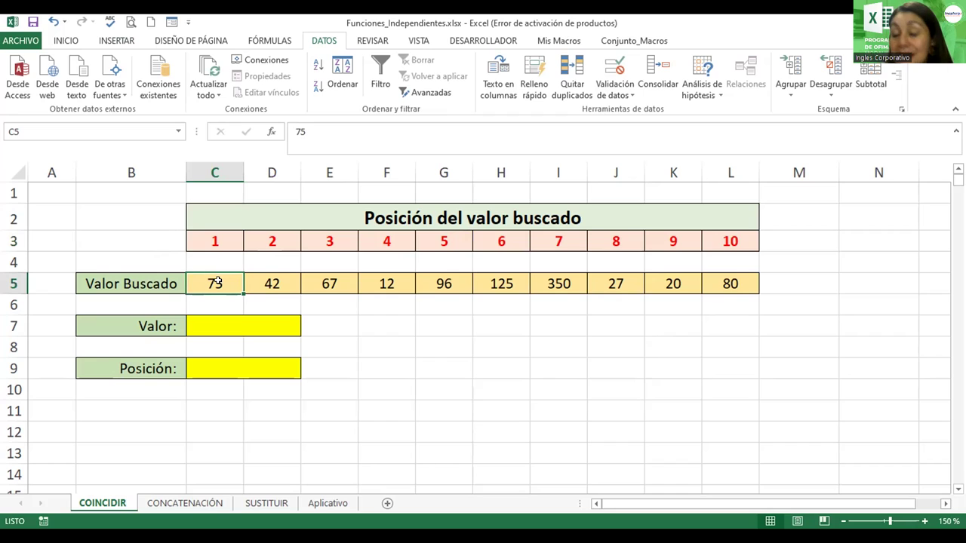
pyautogui.click(267, 281)
pyautogui.click(319, 283)
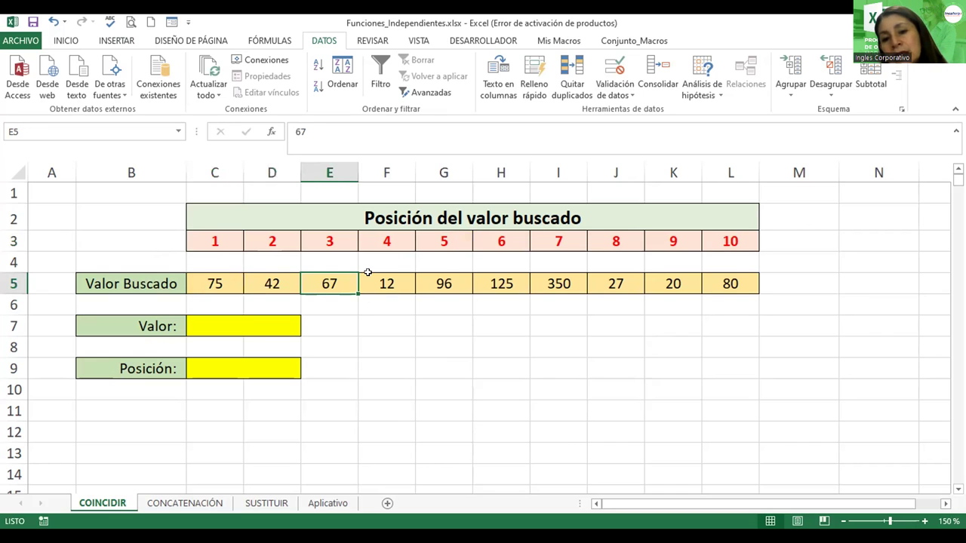
pyautogui.click(377, 278)
pyautogui.click(441, 283)
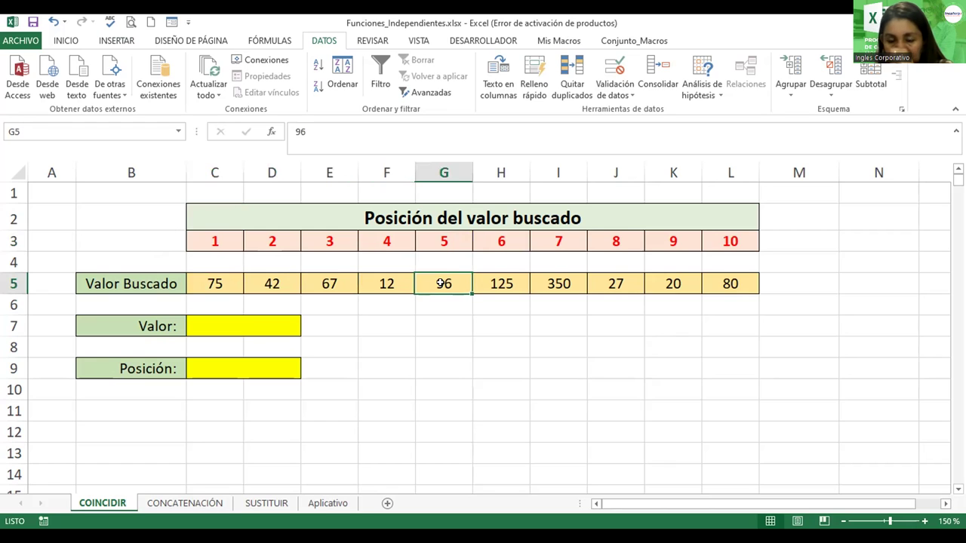
pyautogui.click(506, 281)
pyautogui.click(549, 281)
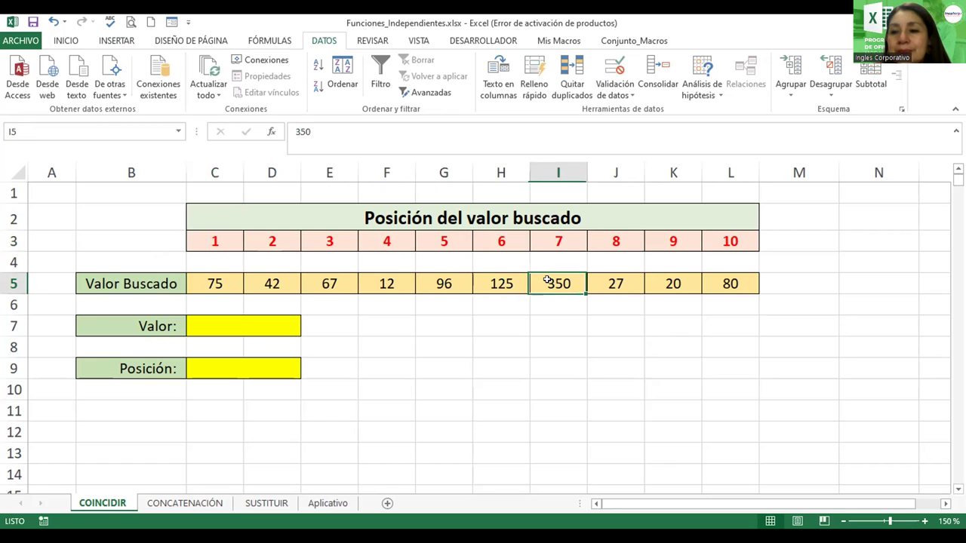
pyautogui.click(233, 368)
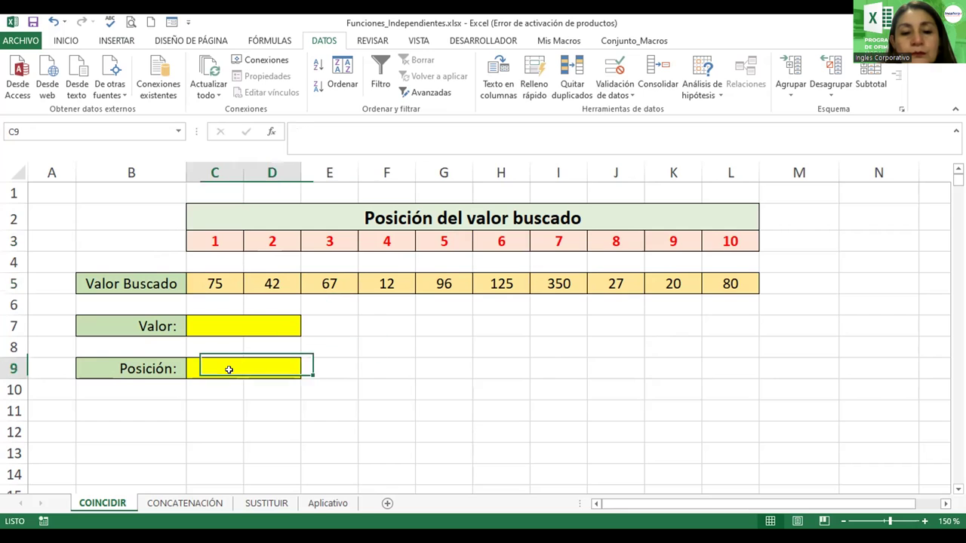
pyautogui.click(236, 323)
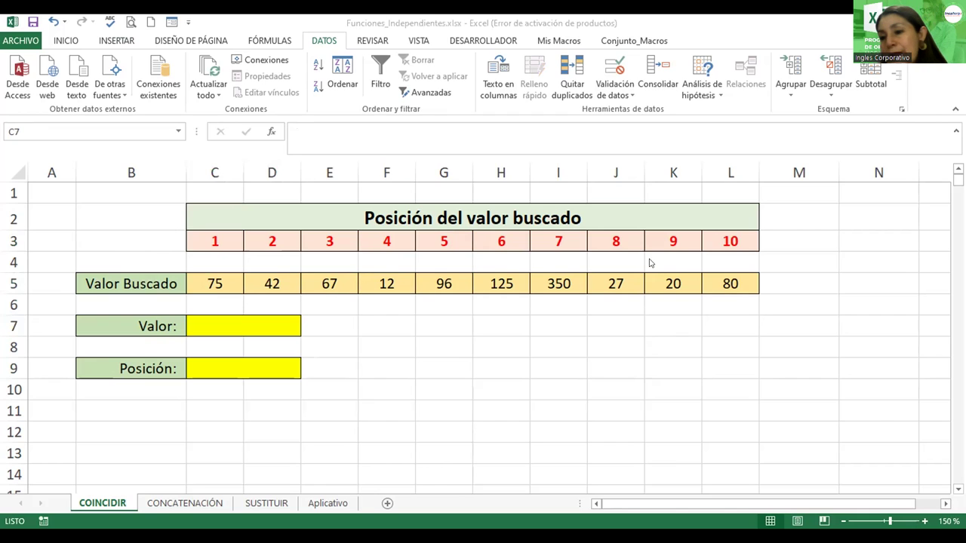
# Step: Enter 96 in the yellow Valor cell C7 as the value to look up
pyautogui.click(247, 330)
pyautogui.write('96')
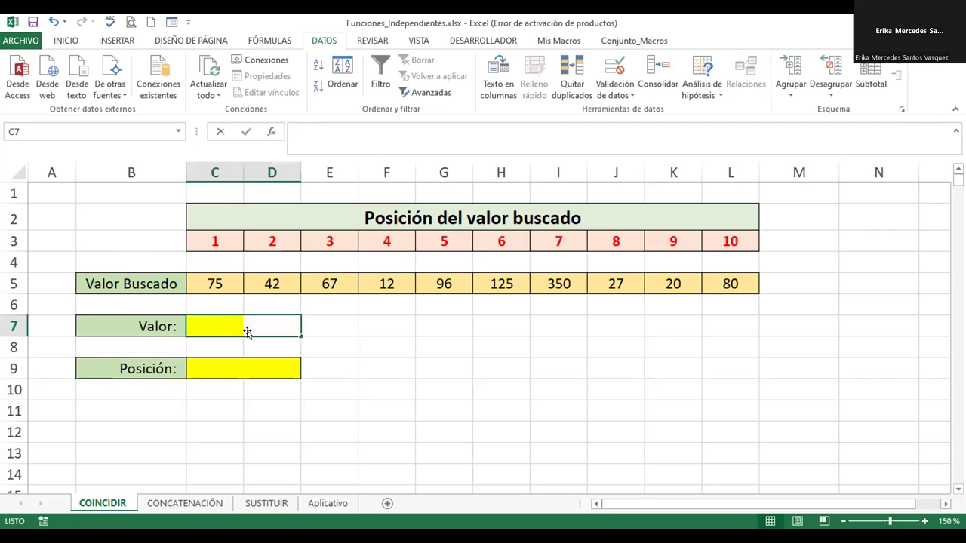
pyautogui.press('Return')
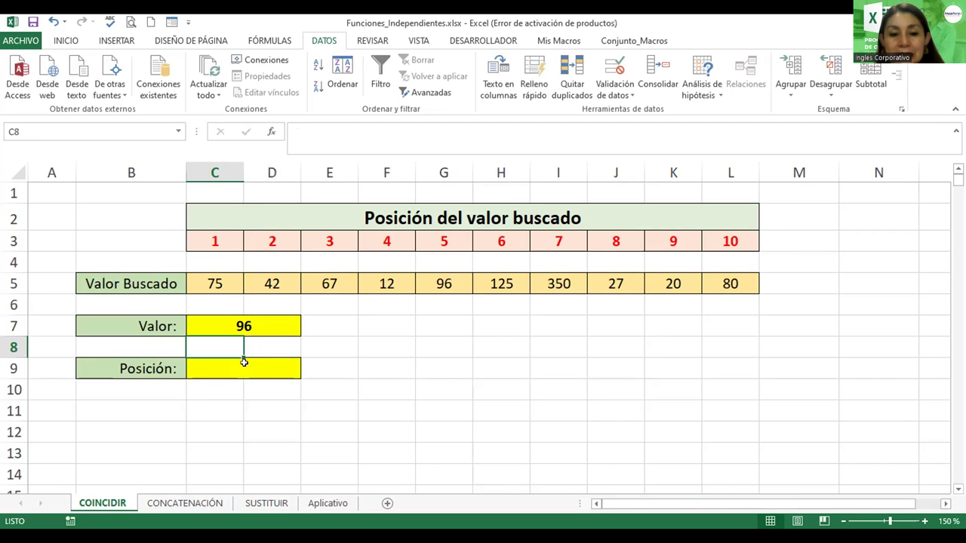
pyautogui.click(233, 365)
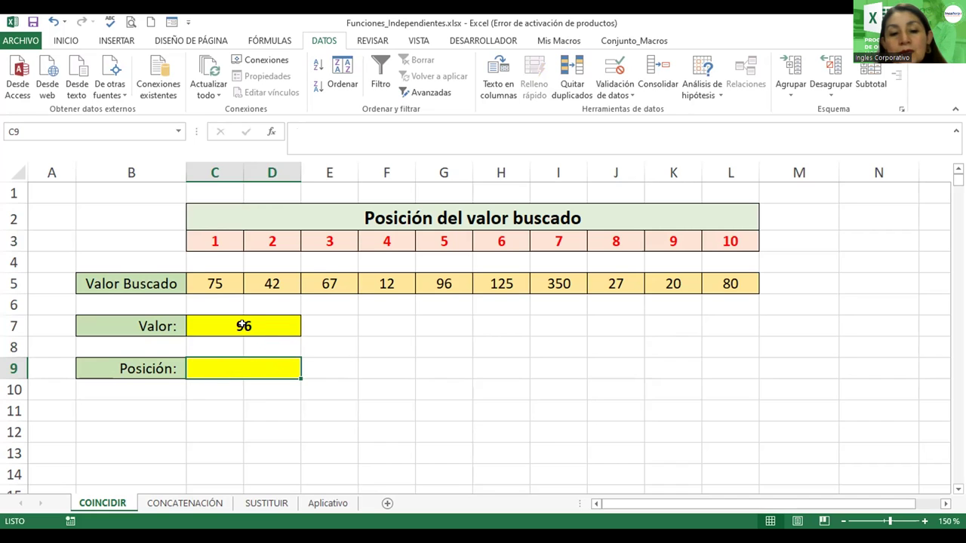
pyautogui.click(244, 316)
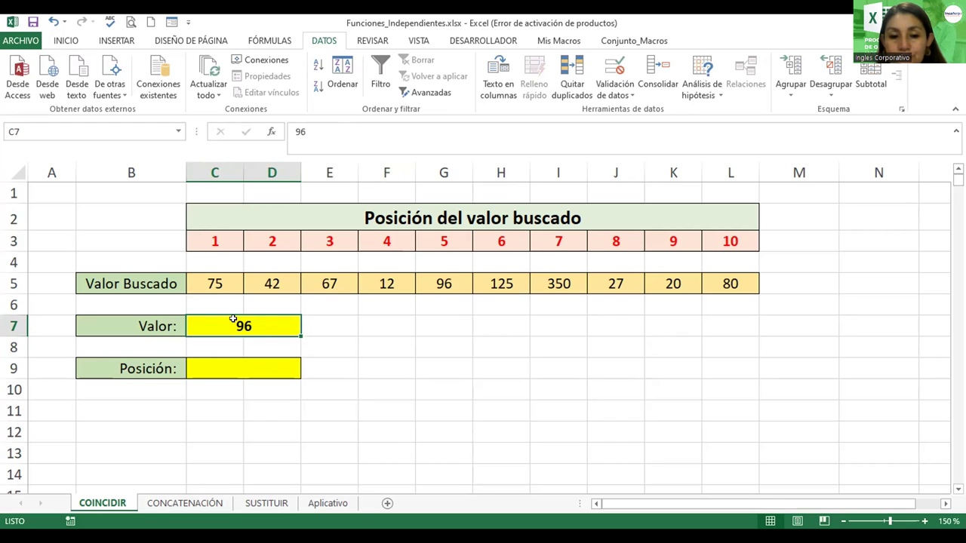
# Step: Note the number 96 in cell E7 and clear the Valor cell C7
pyautogui.click(344, 315)
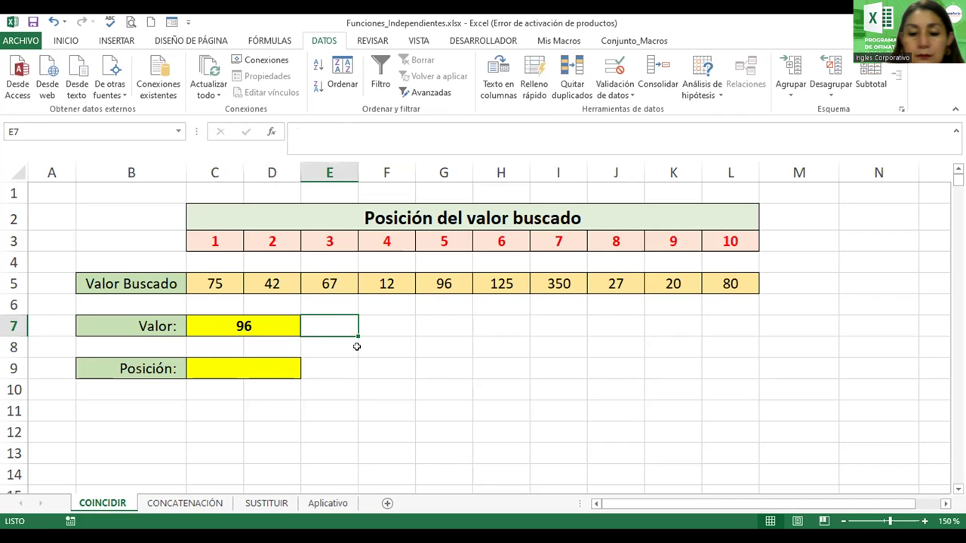
pyautogui.write('96')
pyautogui.press('Return')
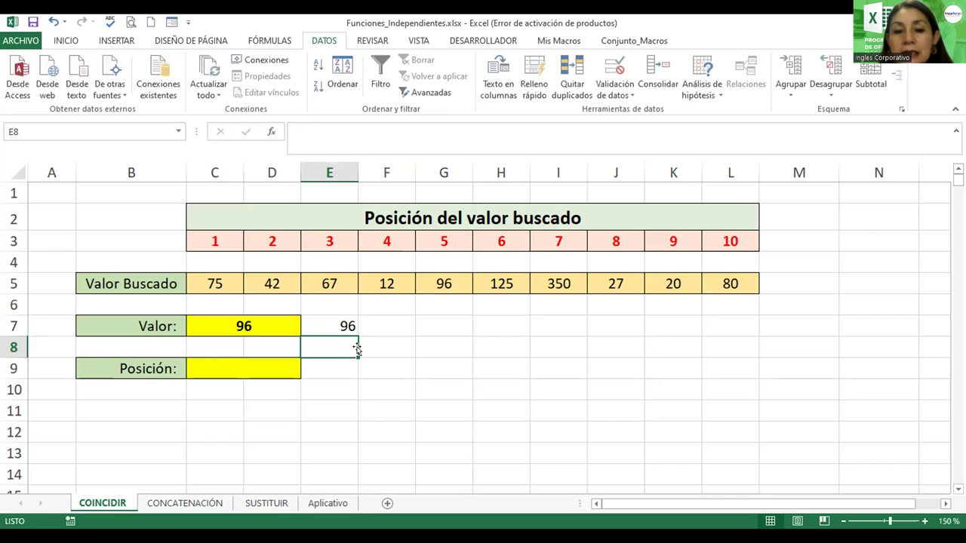
pyautogui.click(233, 323)
pyautogui.press('Delete')
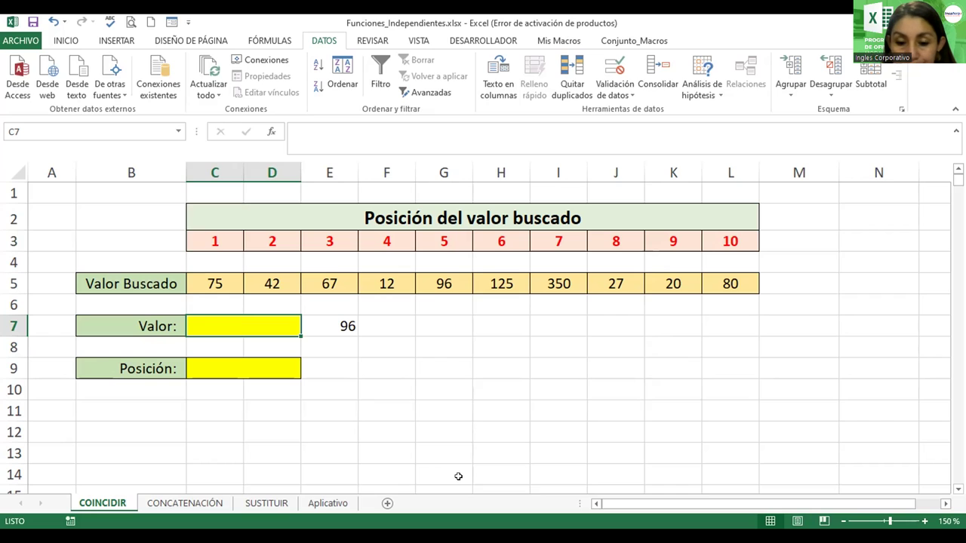
# Step: Enter the formula =COINCIDIR(C7;C5:L5;0) in the Posición cell C9 to find the exact match's position
pyautogui.click(252, 363)
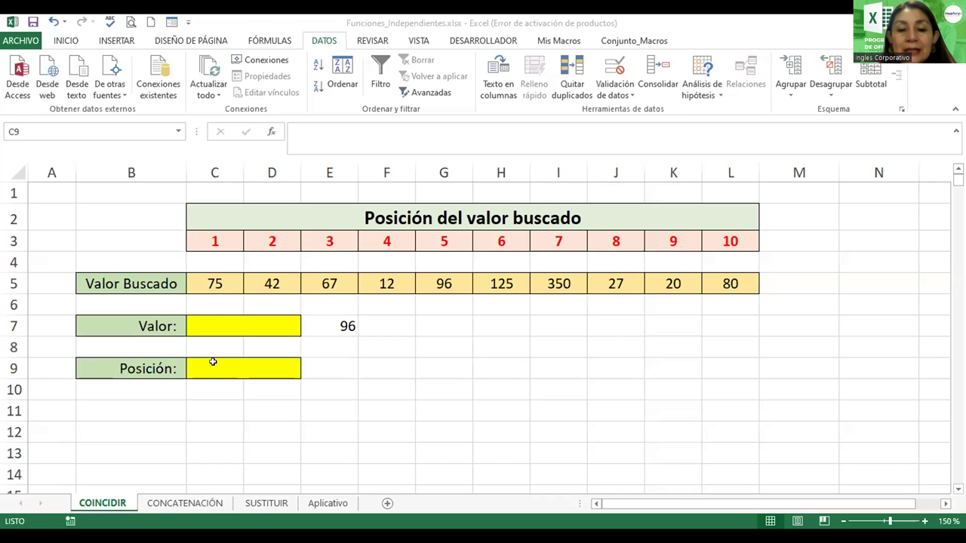
pyautogui.write('=')
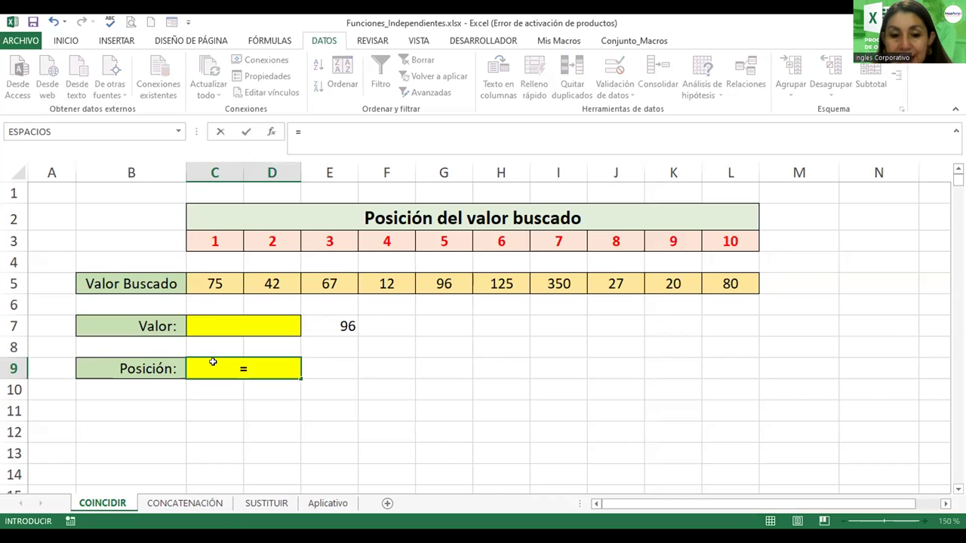
pyautogui.write('coin')
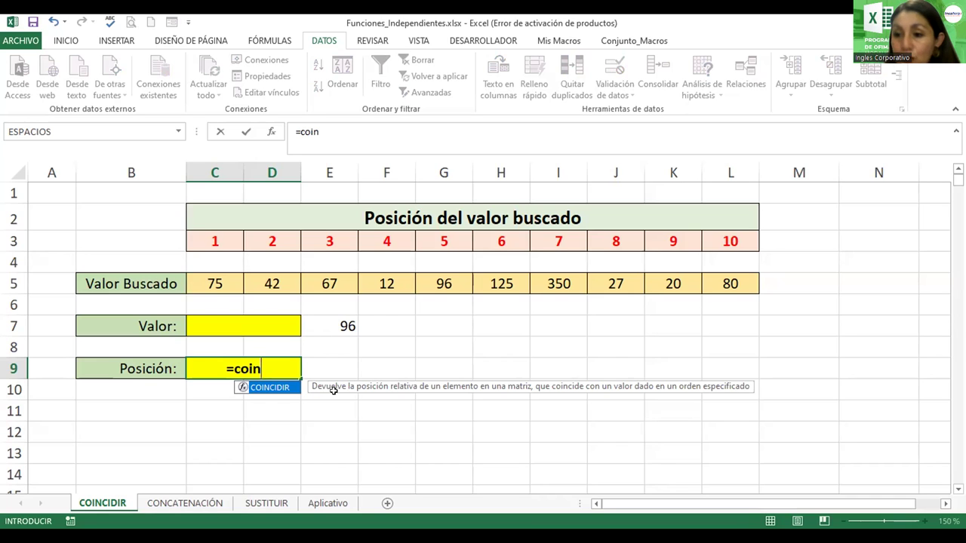
pyautogui.doubleClick(264, 387)
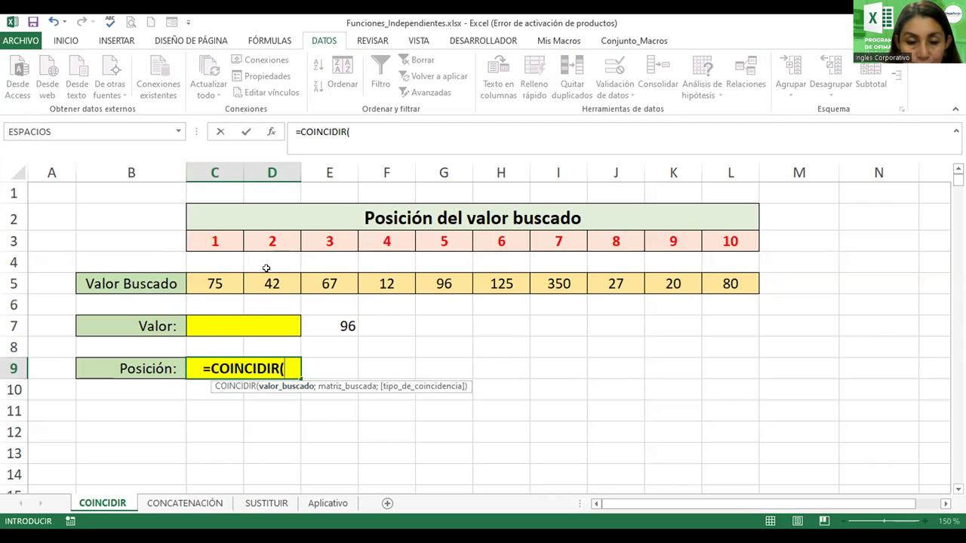
pyautogui.click(235, 324)
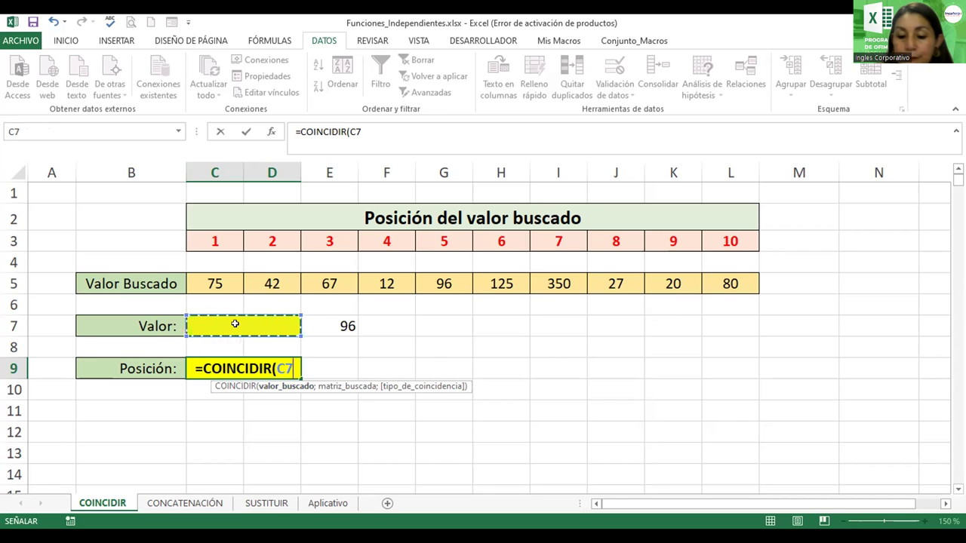
pyautogui.write(';')
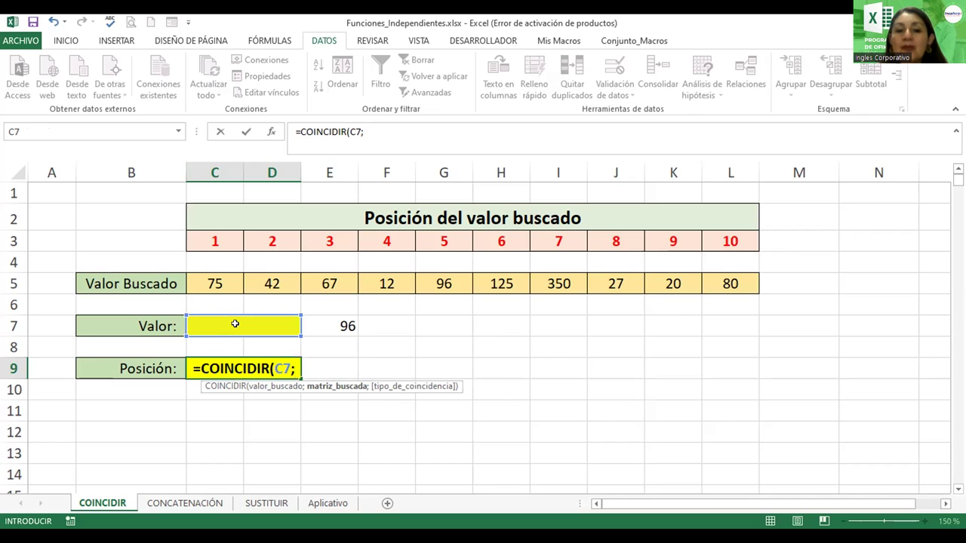
pyautogui.click(209, 281)
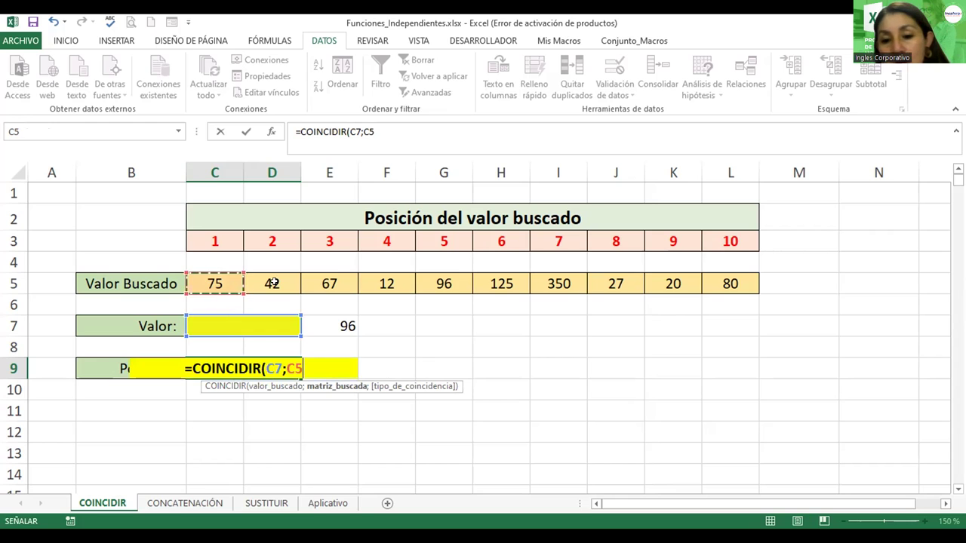
pyautogui.keyDown('shift'); pyautogui.click(711, 278); pyautogui.keyUp('shift')
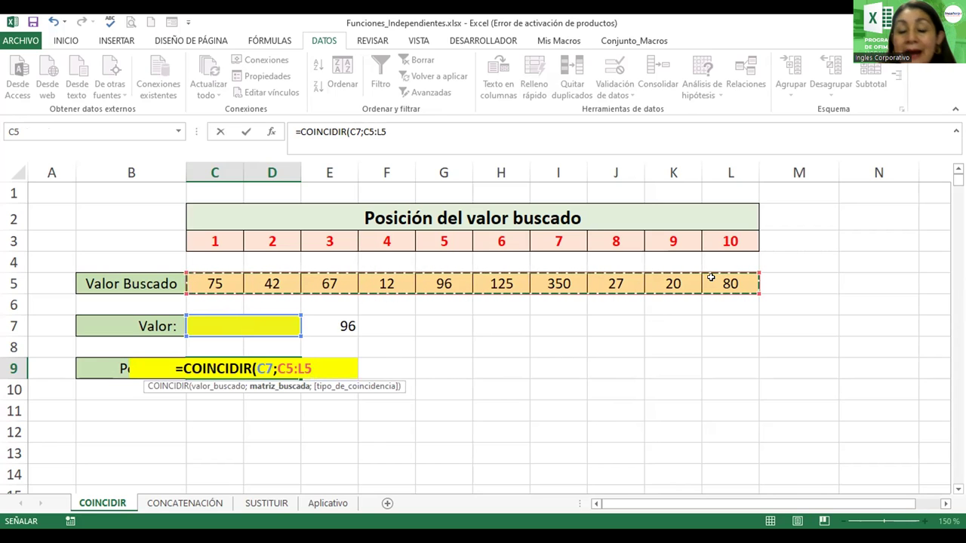
pyautogui.write(';')
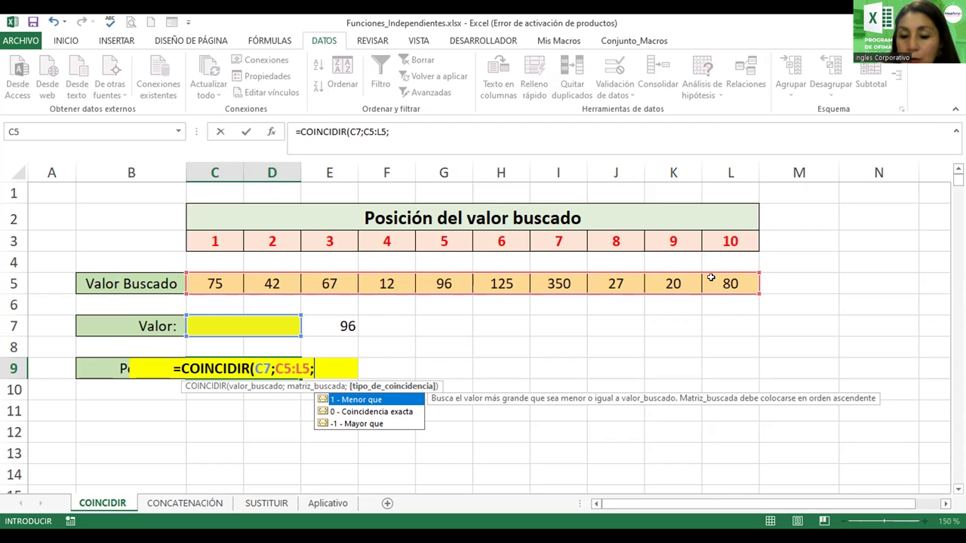
pyautogui.write('0')
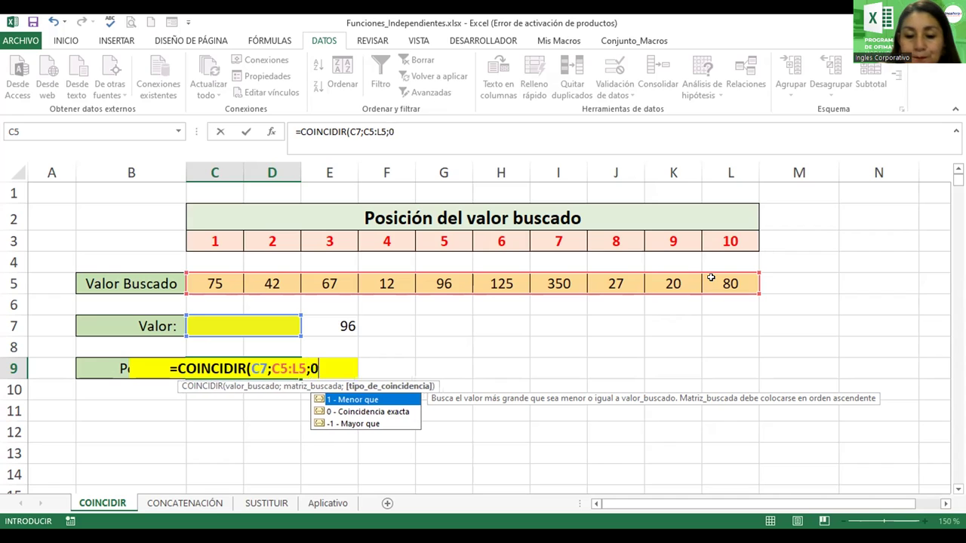
pyautogui.write(')')
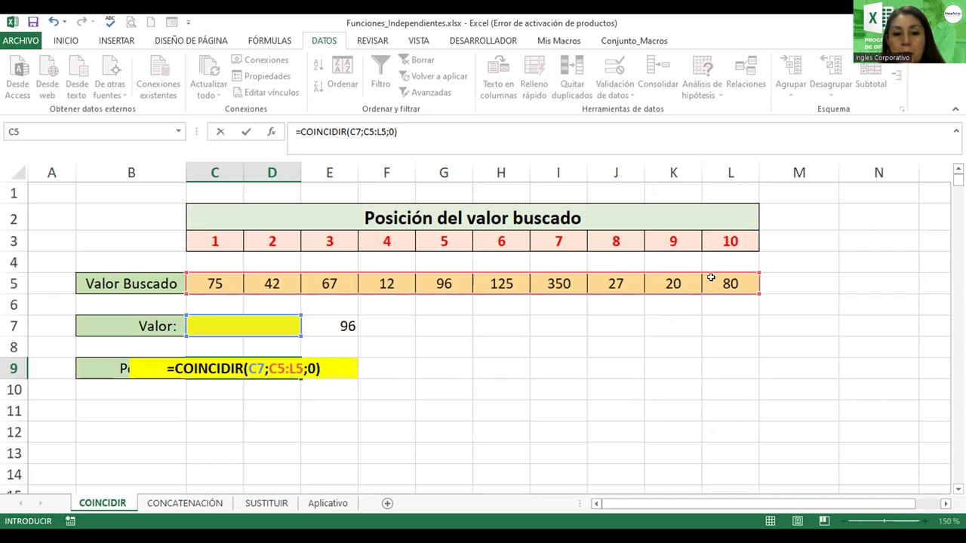
pyautogui.press('Return')
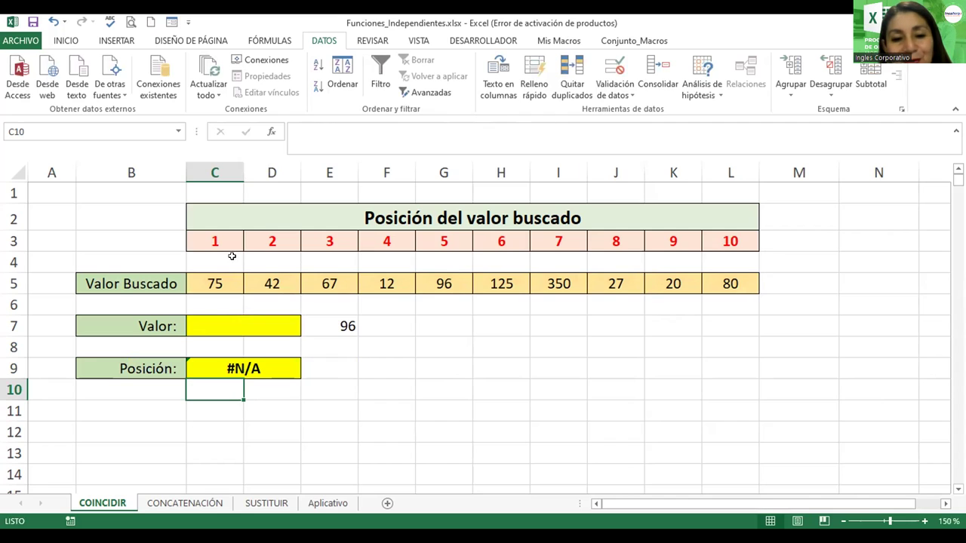
# Step: Enter 96 as the lookup value in the Valor cell C7 and select the Valor Buscado range C5:L5 for review
pyautogui.click(215, 319)
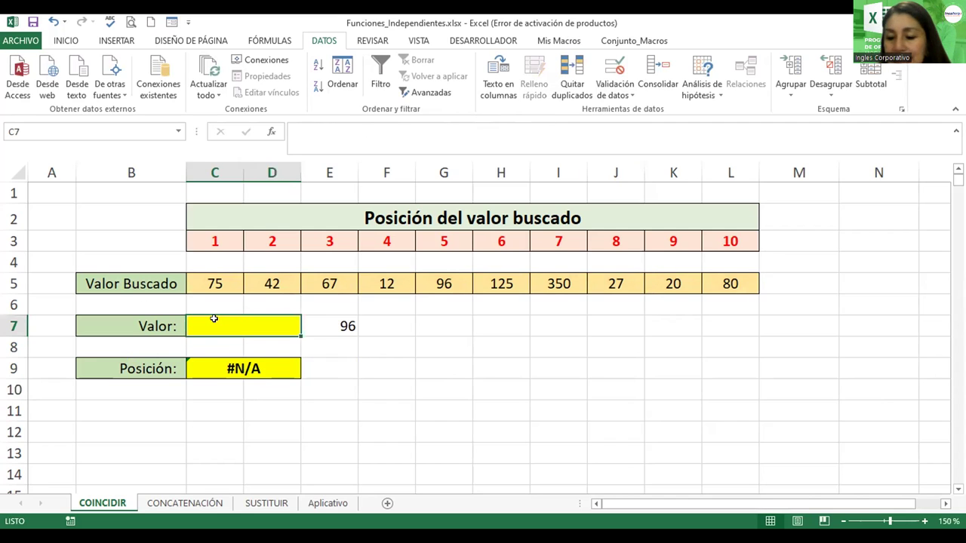
pyautogui.write('96')
pyautogui.press('Return')
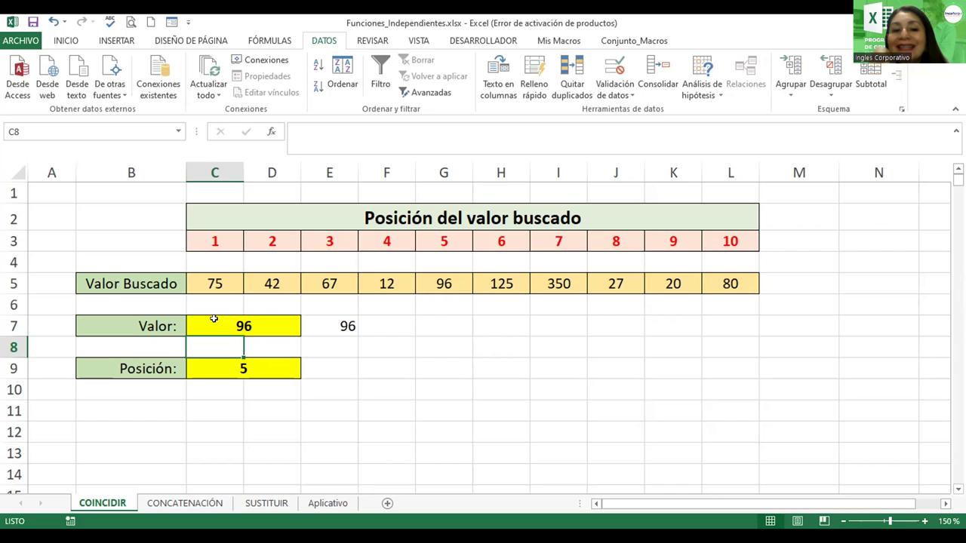
pyautogui.click(215, 319)
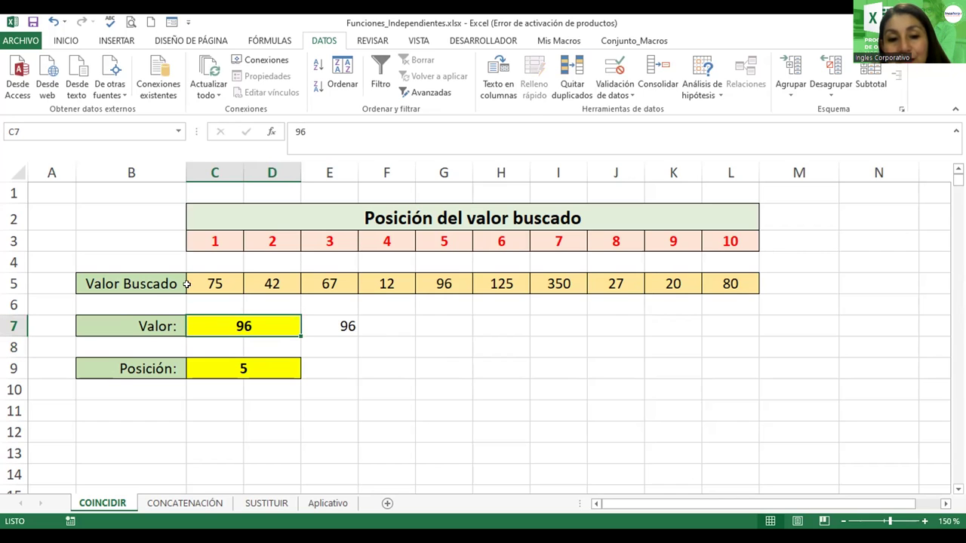
pyautogui.moveTo(190, 281); pyautogui.dragTo(745, 272)
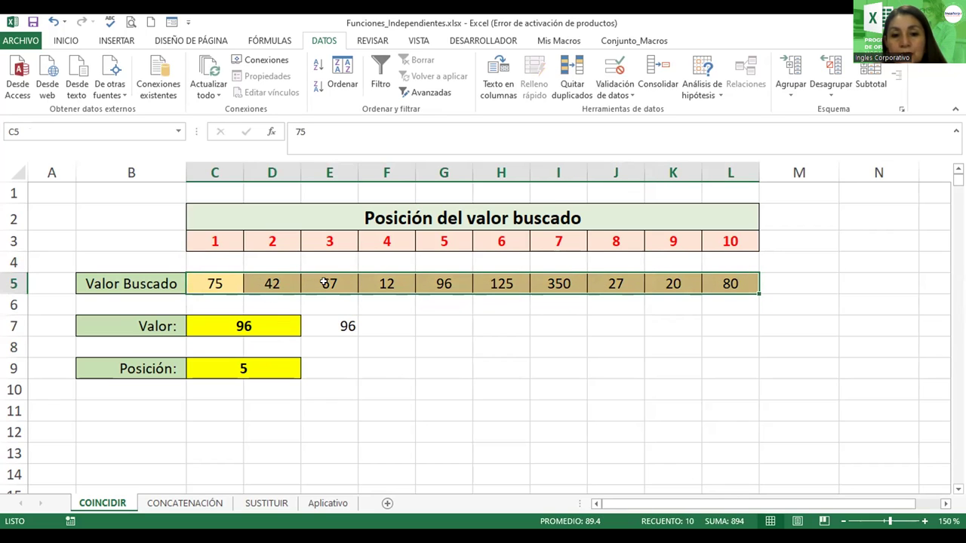
# Step: Test the position formula with the lookup values 350 and 80 in the yellow Valor cell C7
pyautogui.click(248, 318)
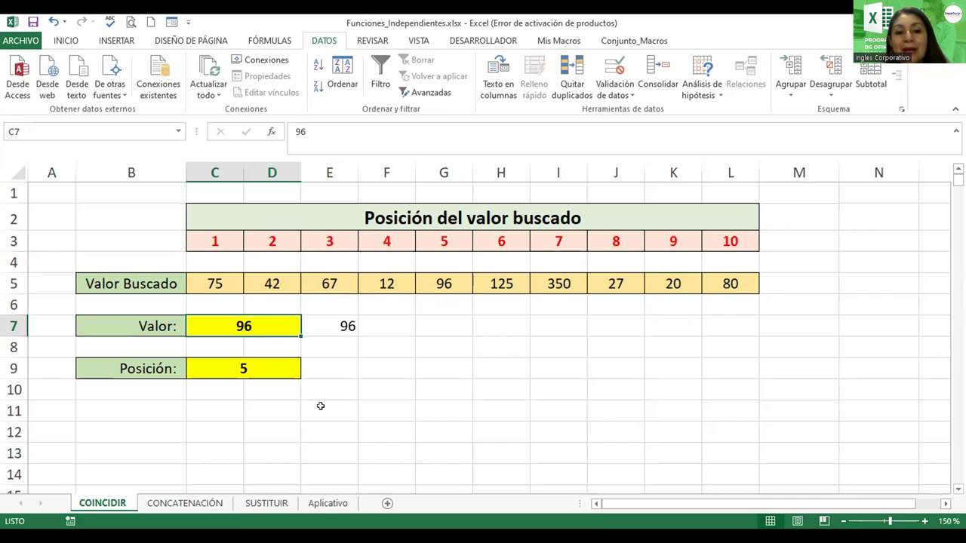
pyautogui.write('350')
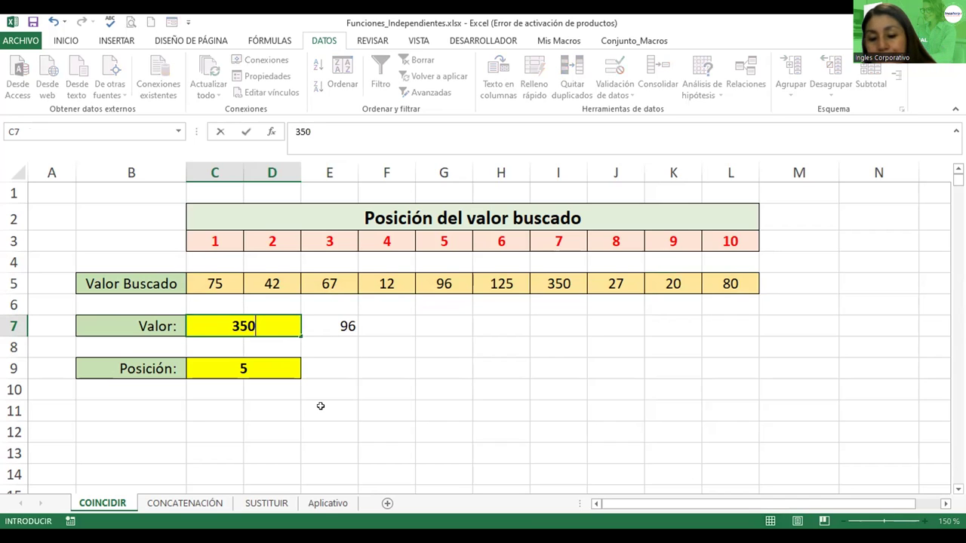
pyautogui.hotkey('ctrl', 'Return')
pyautogui.press('Return')
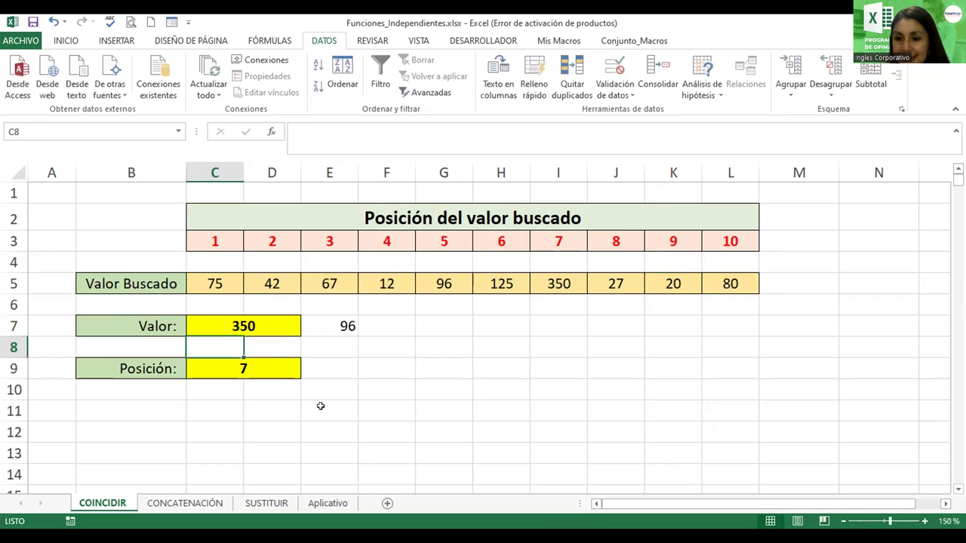
pyautogui.press('Up')
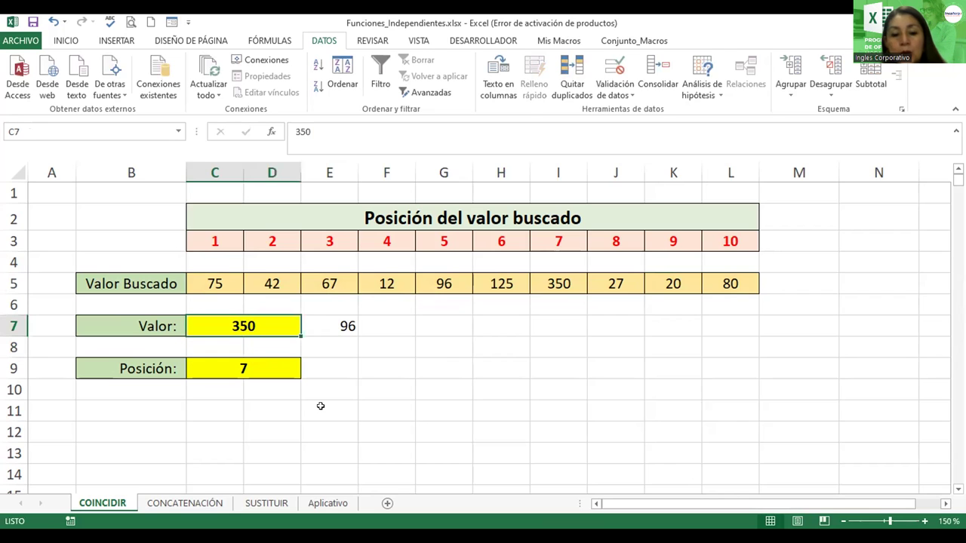
pyautogui.write('80')
pyautogui.press('Return')
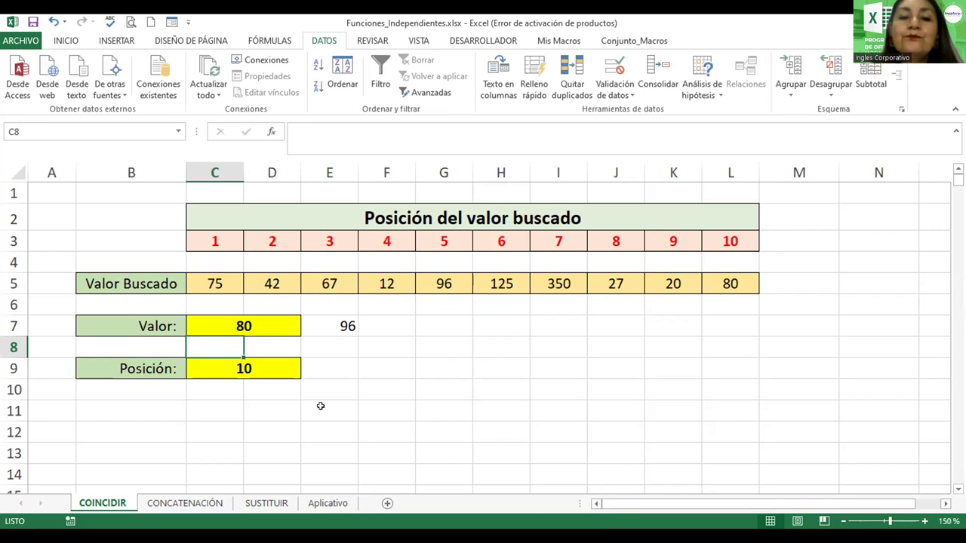
# Step: Clear the noted number from cell E7 beside the Valor cell
pyautogui.click(336, 323)
pyautogui.press('Delete')
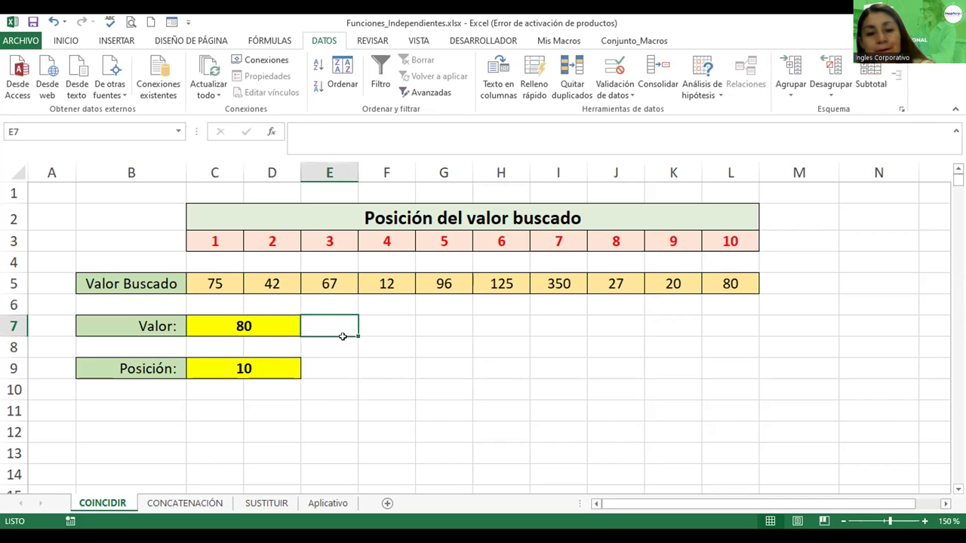
pyautogui.click(389, 332)
# Step: Draw a left-pointing block arrow about 1.5 cm high and 3.1 cm wide beside the Valor and Posición cells
pyautogui.click(106, 42)
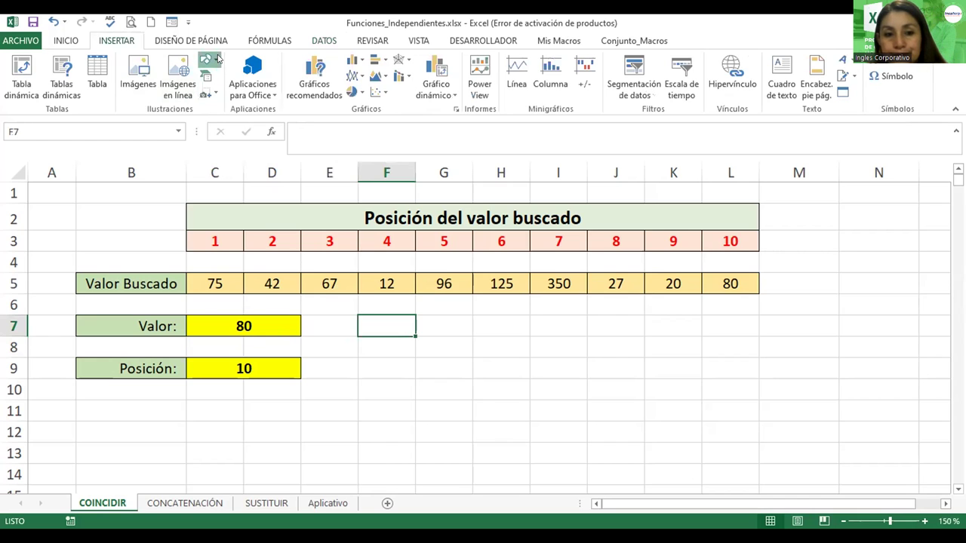
pyautogui.click(215, 59)
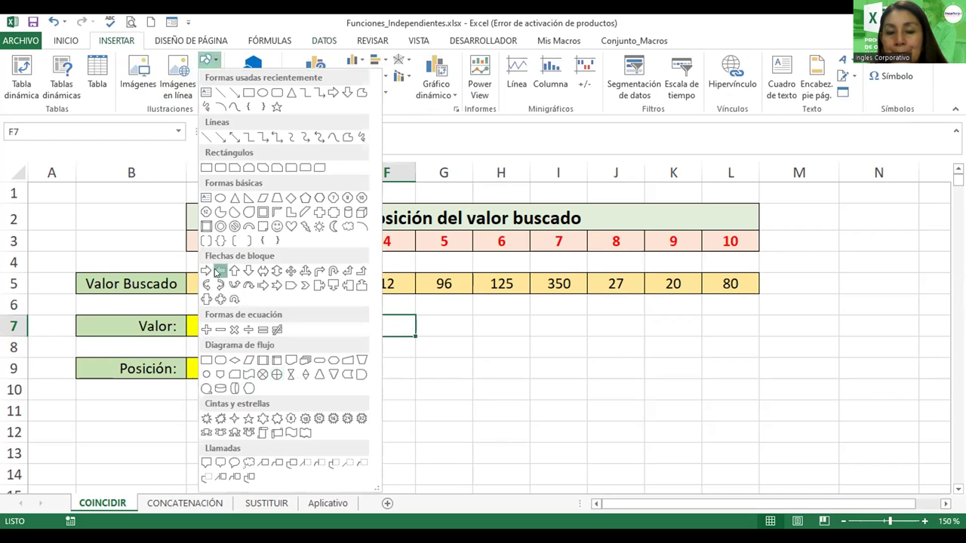
pyautogui.click(220, 272)
pyautogui.moveTo(353, 324); pyautogui.dragTo(463, 377)
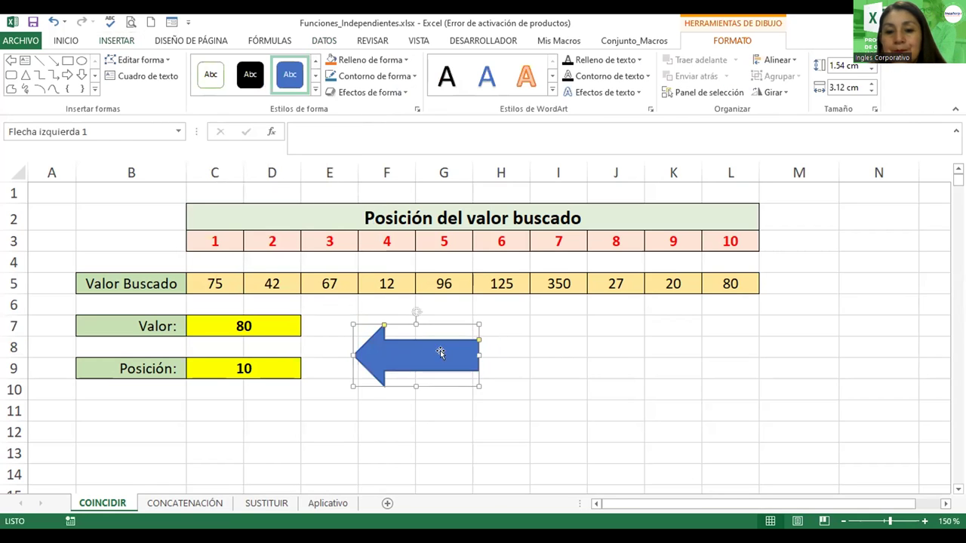
# Step: Examine the COINCIDIR formula in the Posición cell C9, including its lookup value, searched range and match type arguments
pyautogui.click(225, 362)
pyautogui.doubleClick(225, 362)
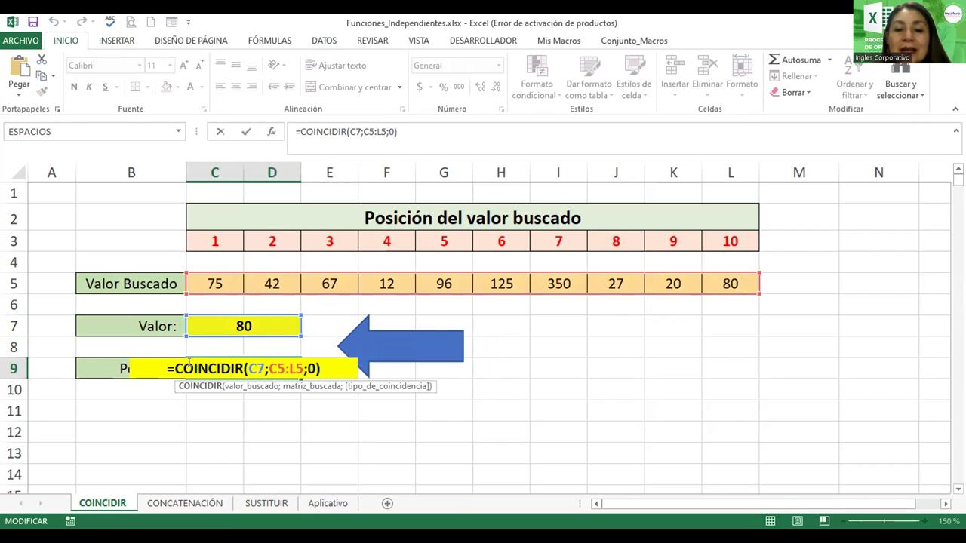
pyautogui.click(189, 412)
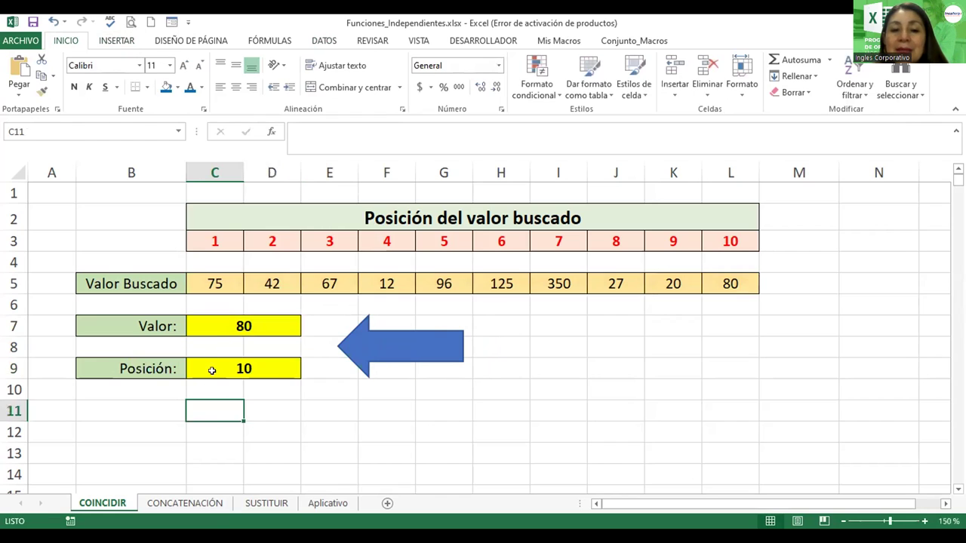
pyautogui.click(215, 369)
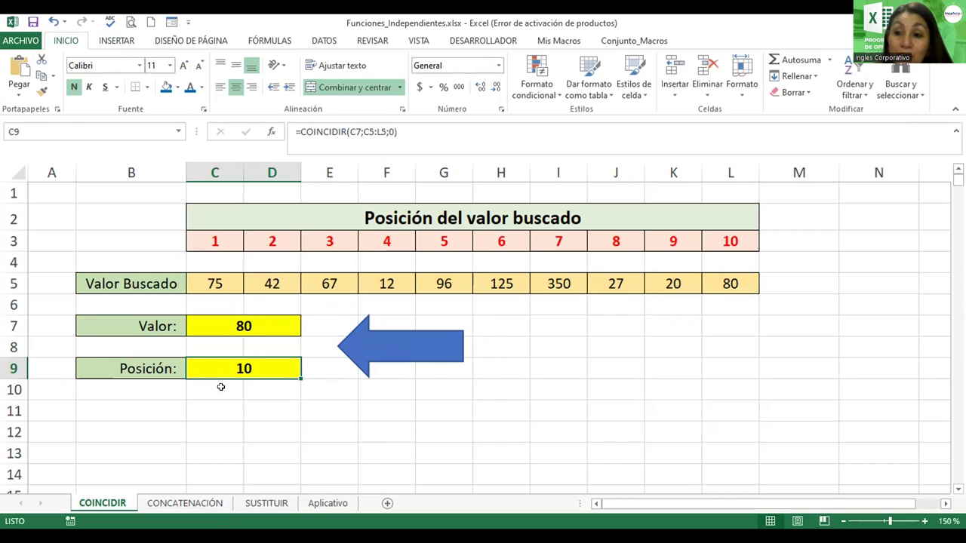
pyautogui.doubleClick(230, 365)
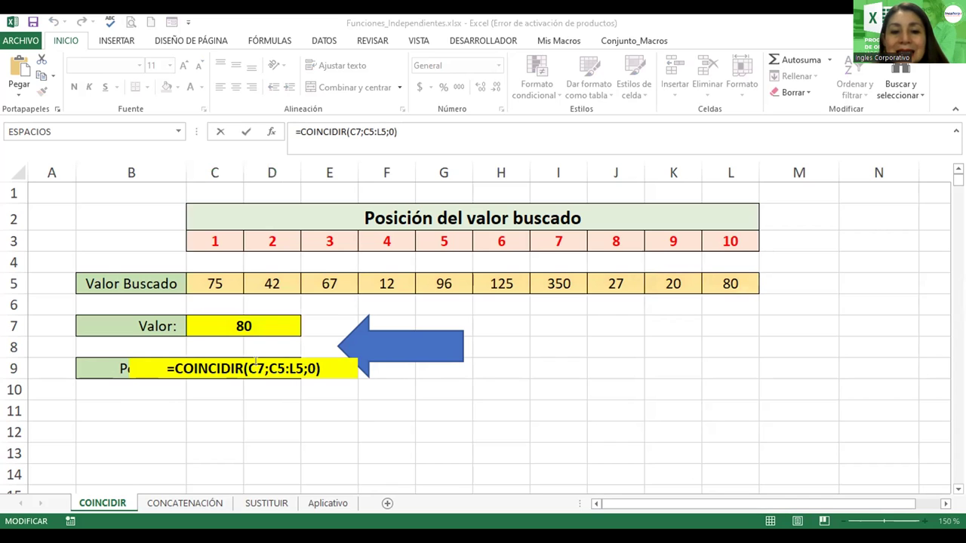
pyautogui.click(257, 363)
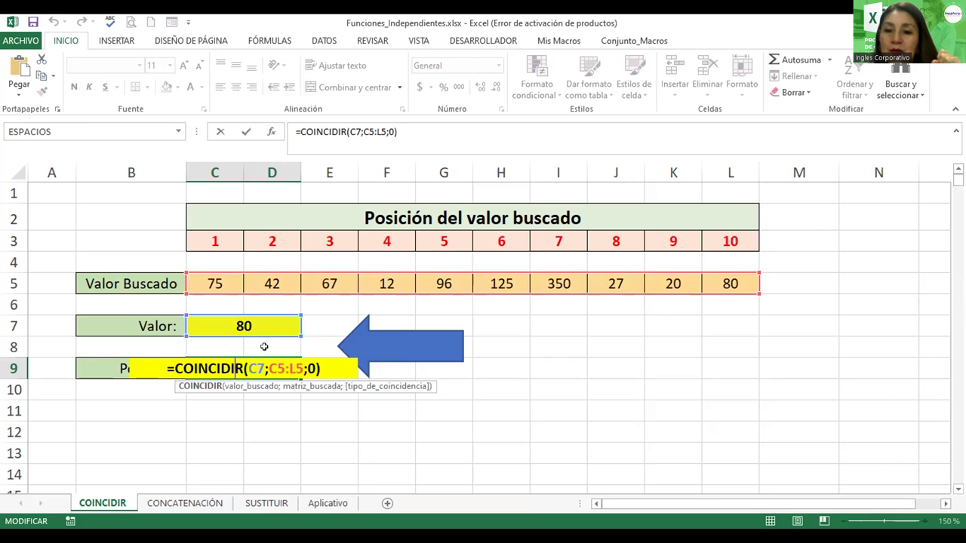
pyautogui.moveTo(276, 369); pyautogui.dragTo(300, 370)
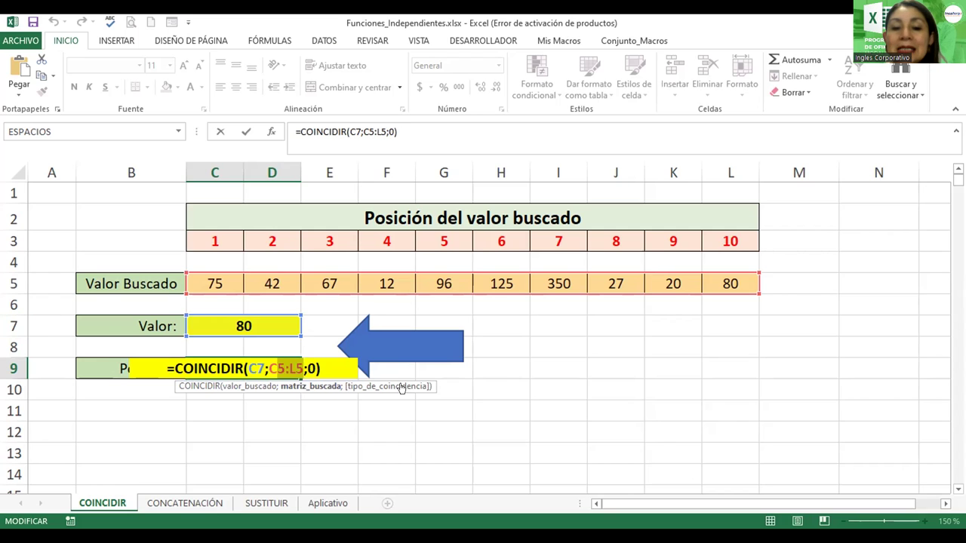
pyautogui.click(311, 368)
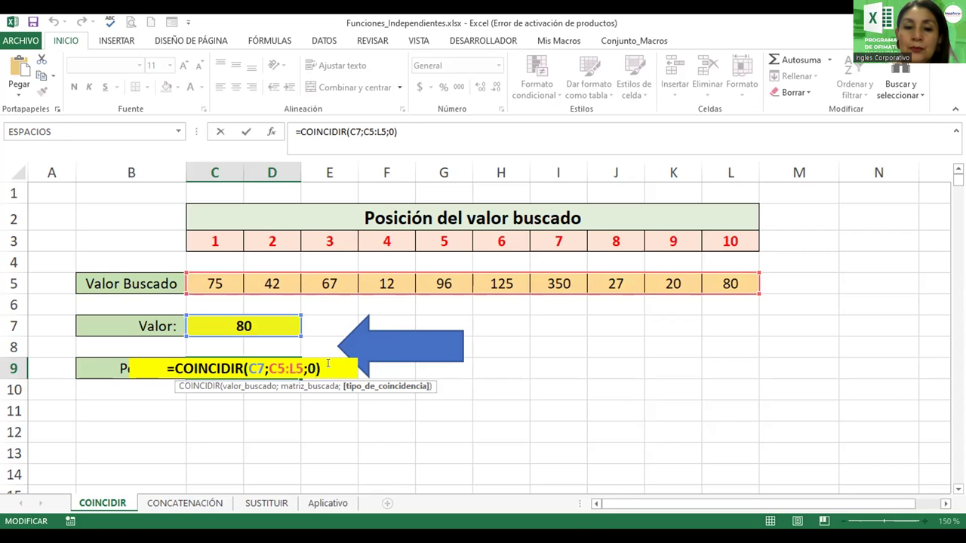
pyautogui.press('Return')
# Step: Color the COINCIDIR sheet tab dark blue
pyautogui.rightClick(98, 504)
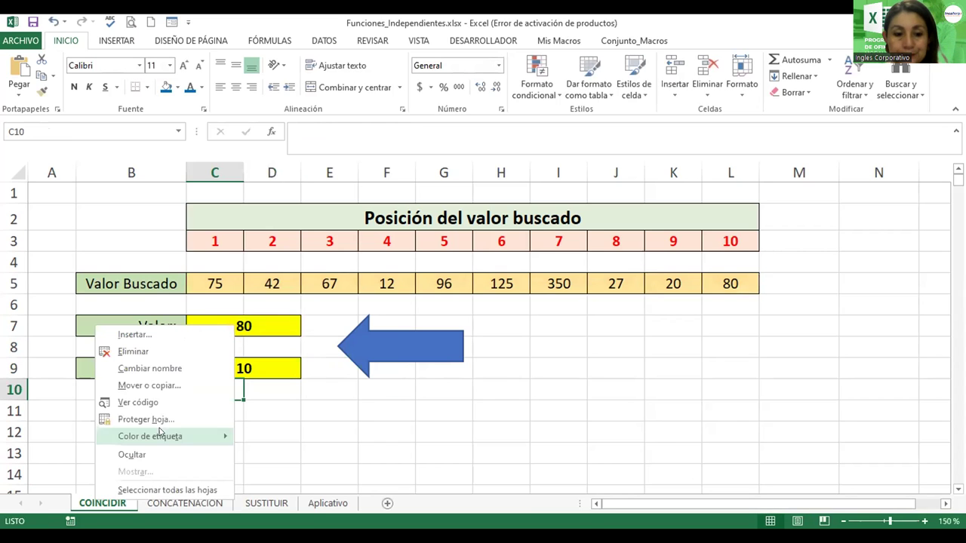
pyautogui.click(113, 503)
pyautogui.rightClick(113, 504)
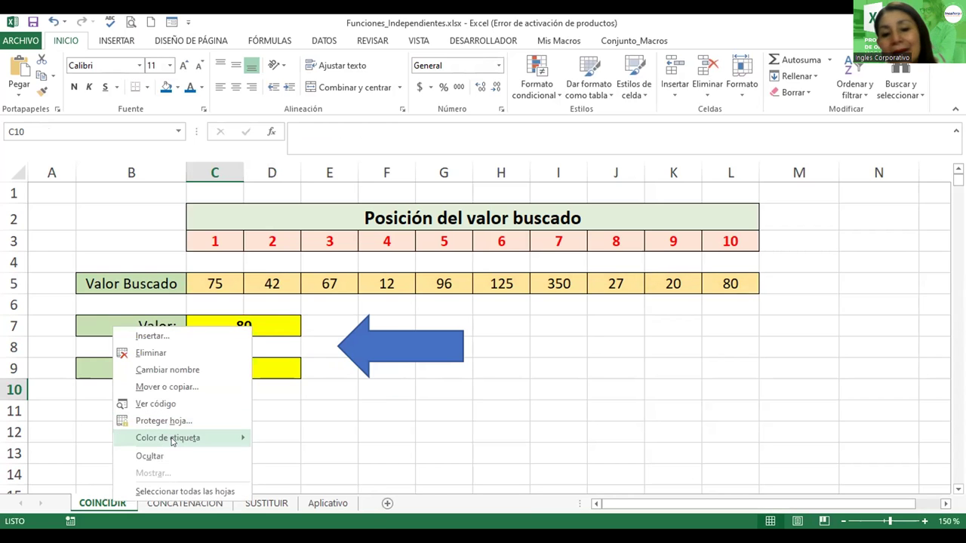
pyautogui.click(362, 452)
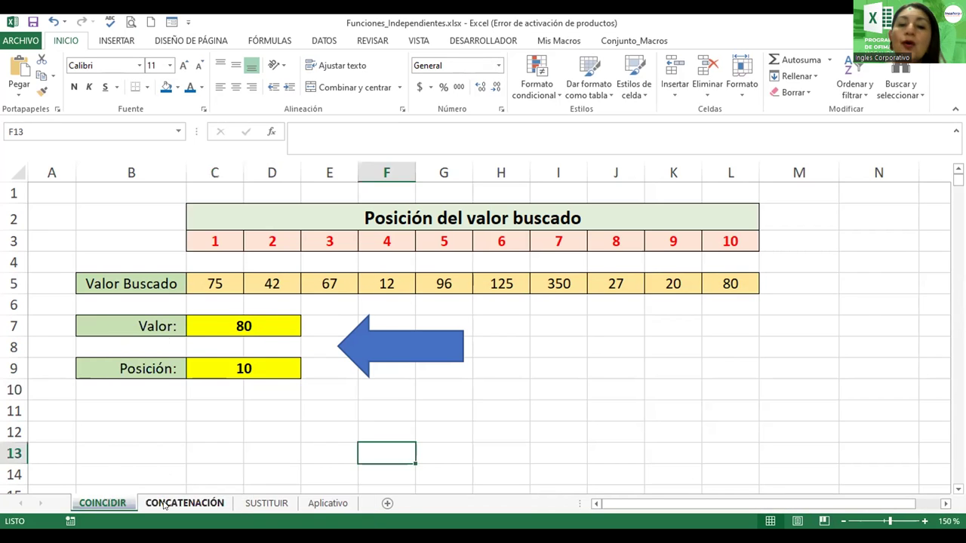
# Step: Open the CONCATENACIÓN sheet and select the first empty NOMBRE COMPLETO cell, D2
pyautogui.click(164, 504)
pyautogui.click(379, 215)
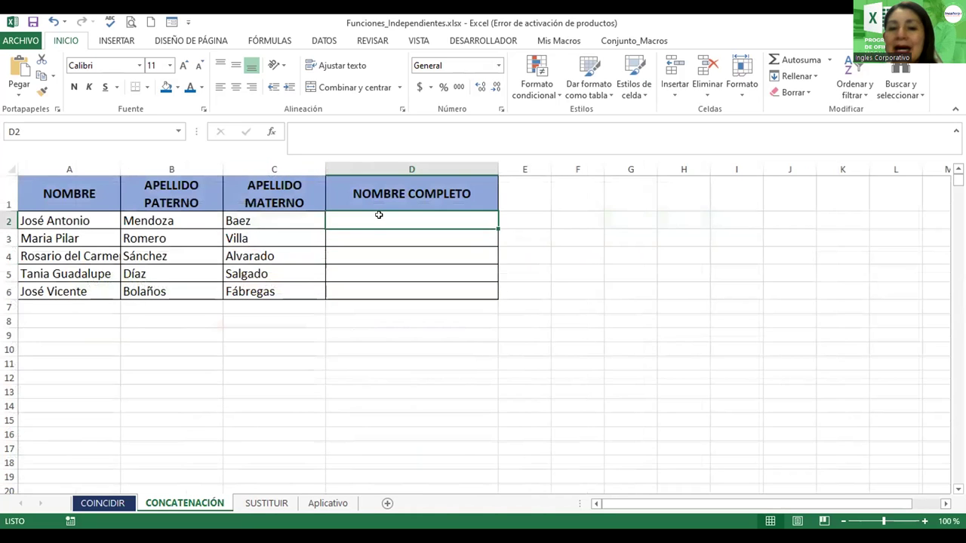
pyautogui.click(923, 522)
pyautogui.click(924, 522)
pyautogui.click(924, 522)
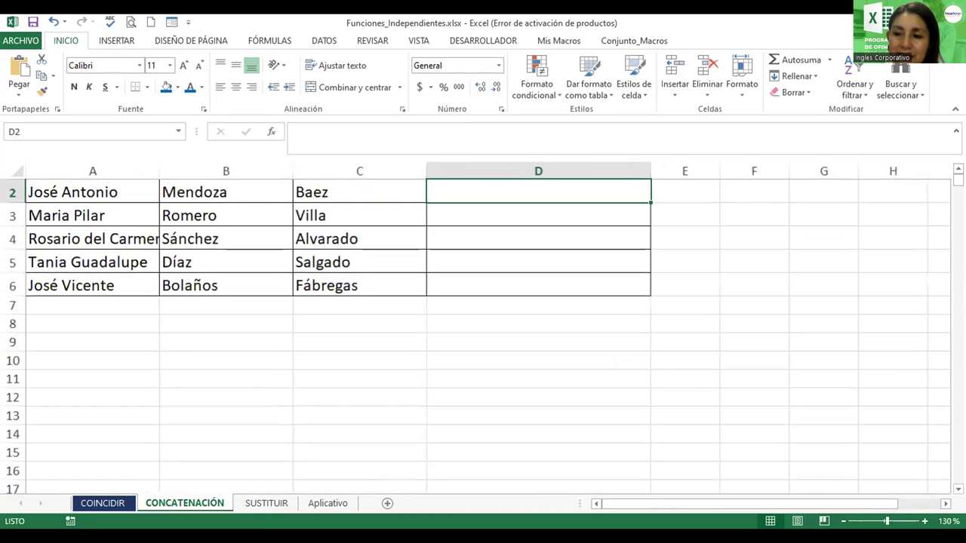
pyautogui.scroll(1, 459, 242)
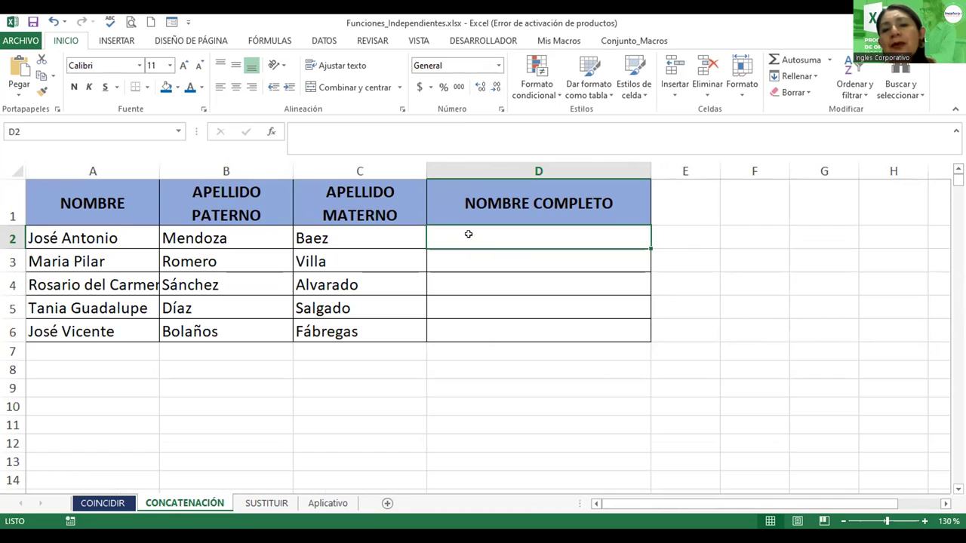
# Step: Look through the text function category for CONCATENAR with the NOMBRE COMPLETO cell D2 selected
pyautogui.doubleClick(475, 236)
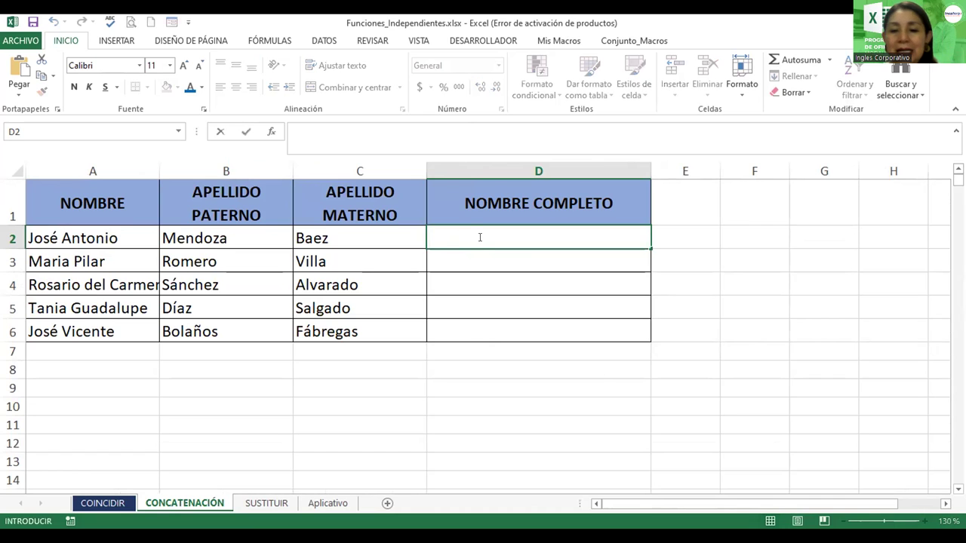
pyautogui.press('Return')
pyautogui.click(480, 237)
pyautogui.click(266, 43)
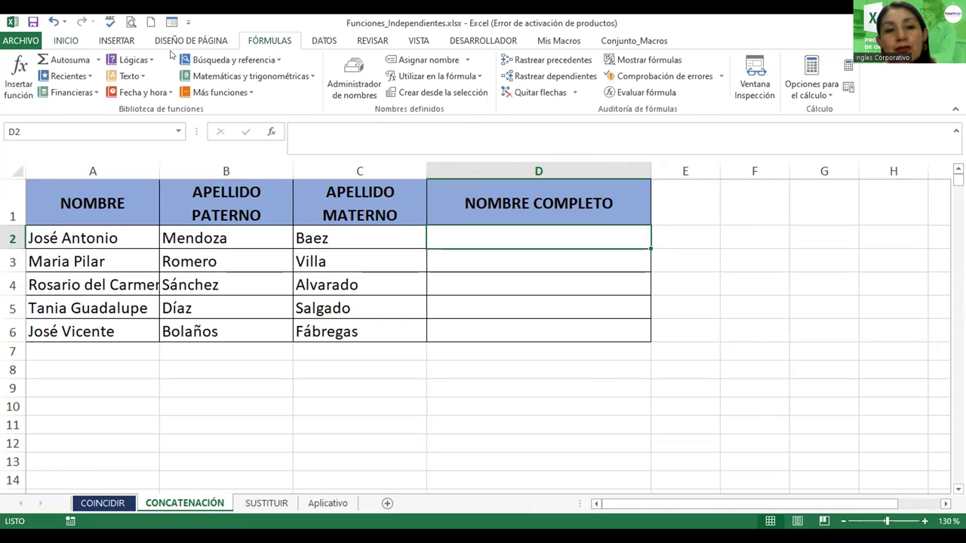
pyautogui.click(140, 76)
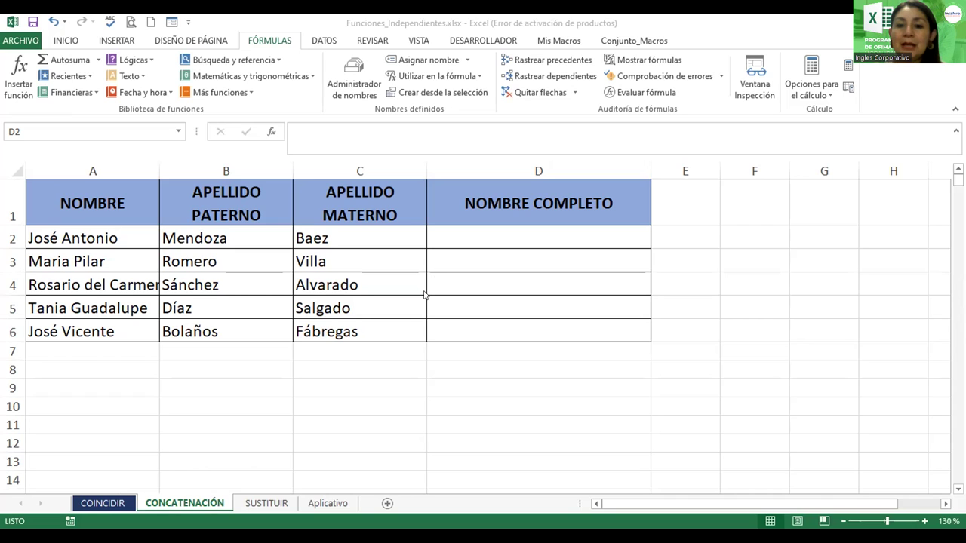
pyautogui.click(469, 233)
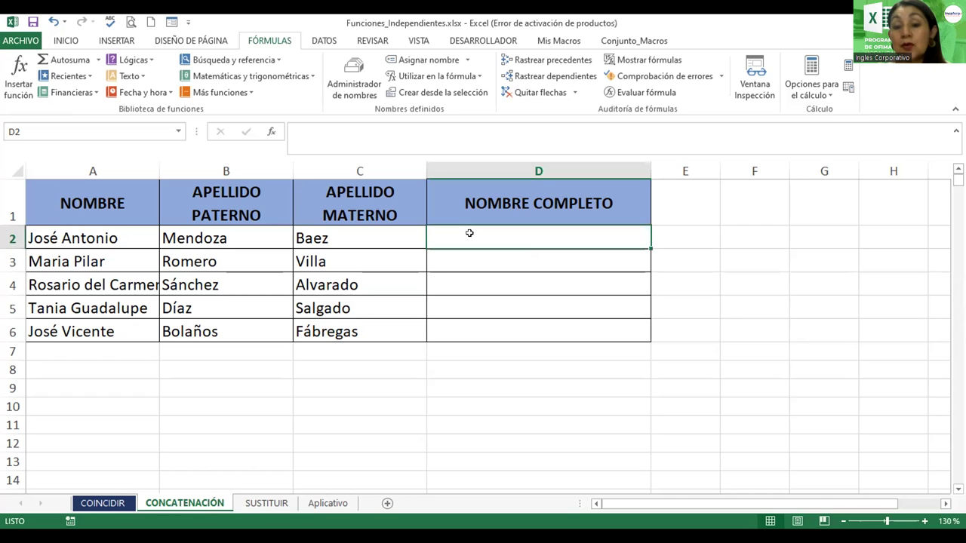
pyautogui.click(142, 78)
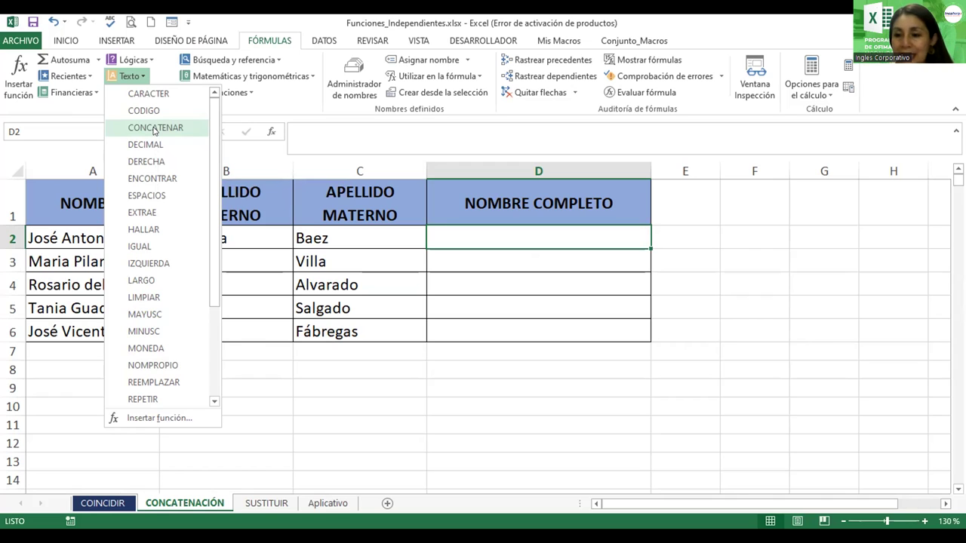
pyautogui.click(448, 466)
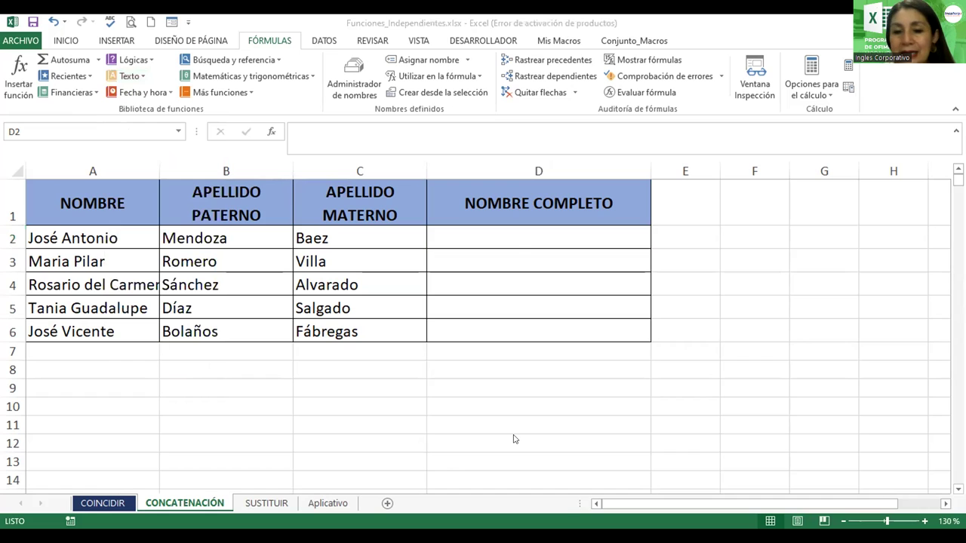
# Step: Begin a CONCATENAR formula in D2, the first empty NOMBRE COMPLETO cell
pyautogui.click(494, 234)
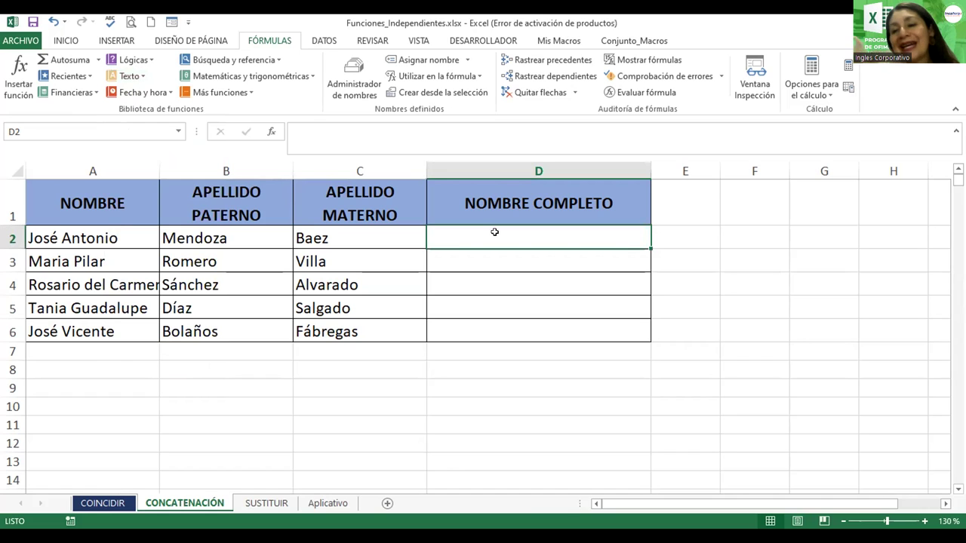
pyautogui.write('=')
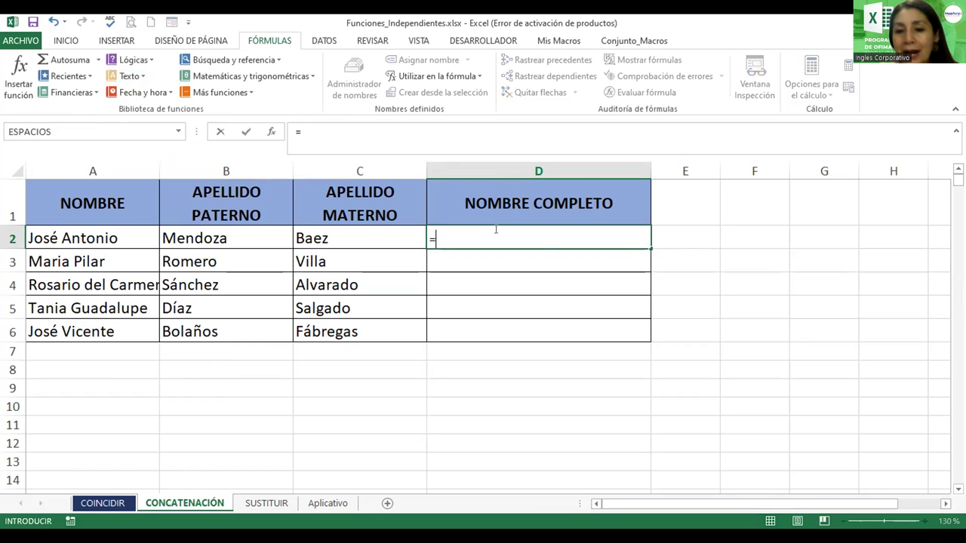
pyautogui.write('contar')
pyautogui.press('BackSpace')
pyautogui.press('BackSpace')
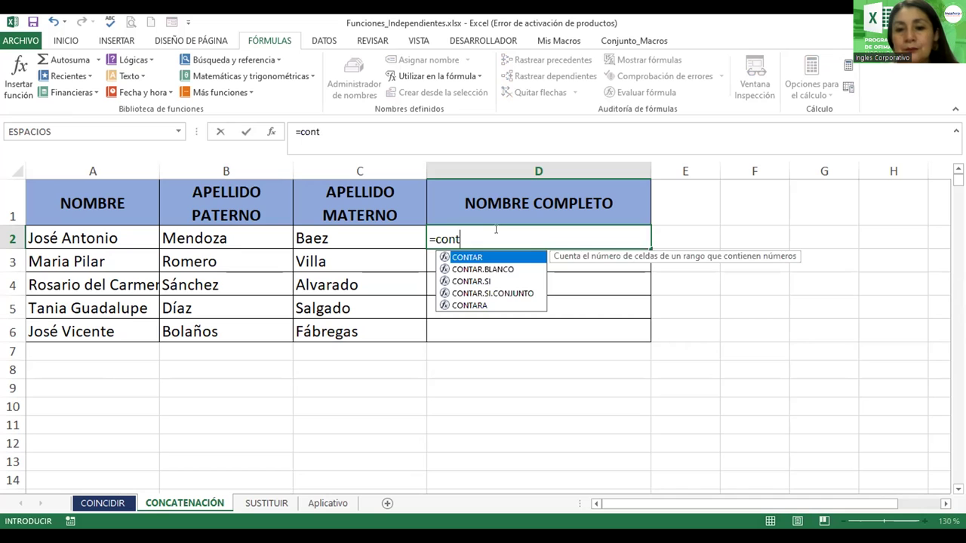
pyautogui.press('BackSpace')
pyautogui.write('c')
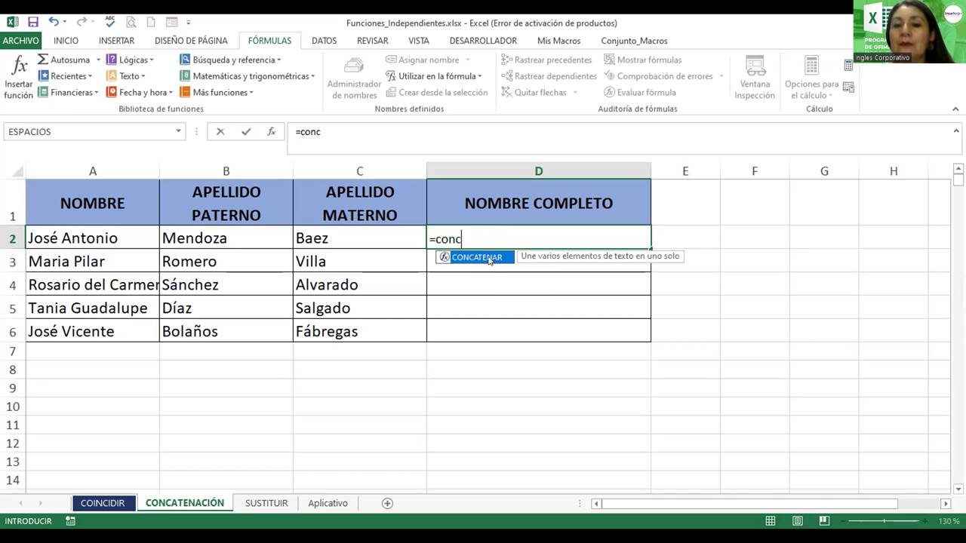
pyautogui.doubleClick(487, 258)
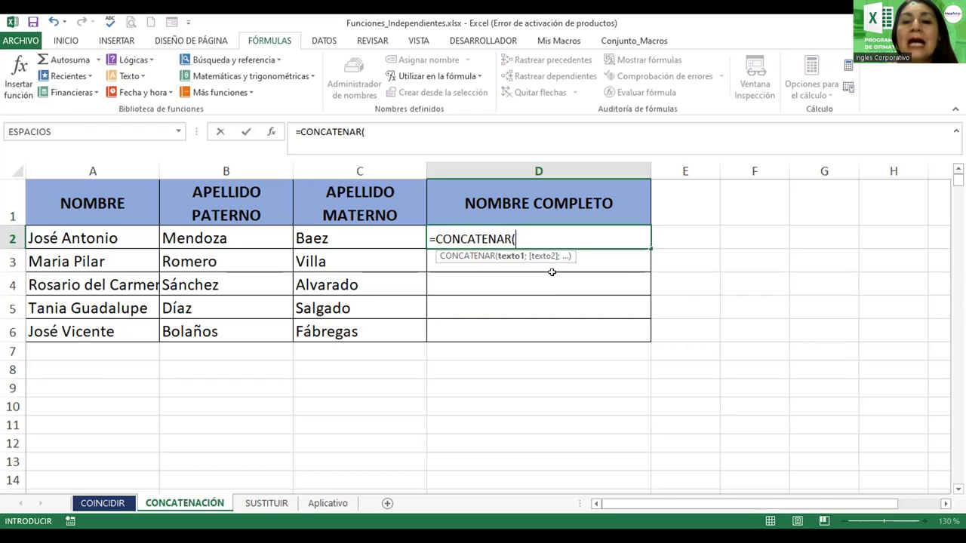
# Step: Complete the D2 formula as =CONCATENAR(A2;B2;C2), joining the name and both surnames without separators
pyautogui.click(89, 238)
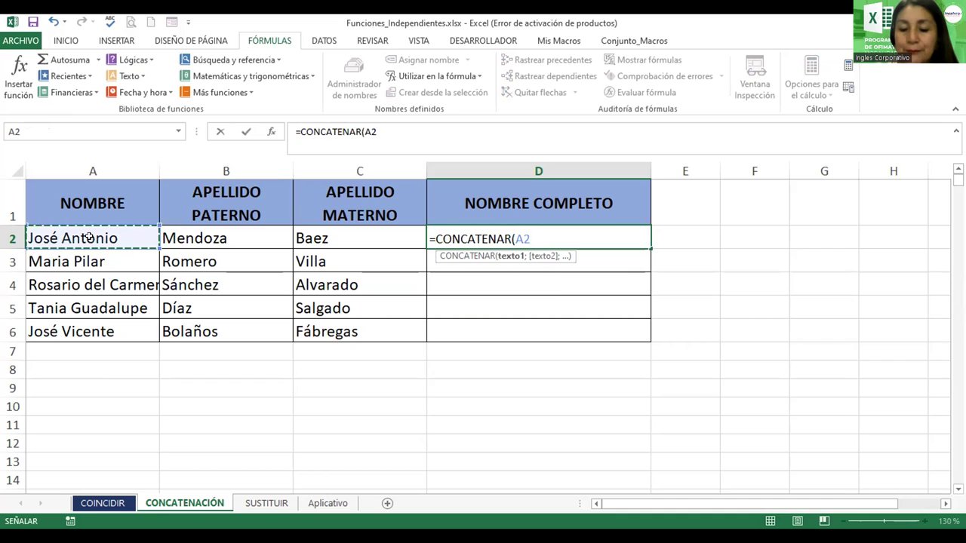
pyautogui.write(';')
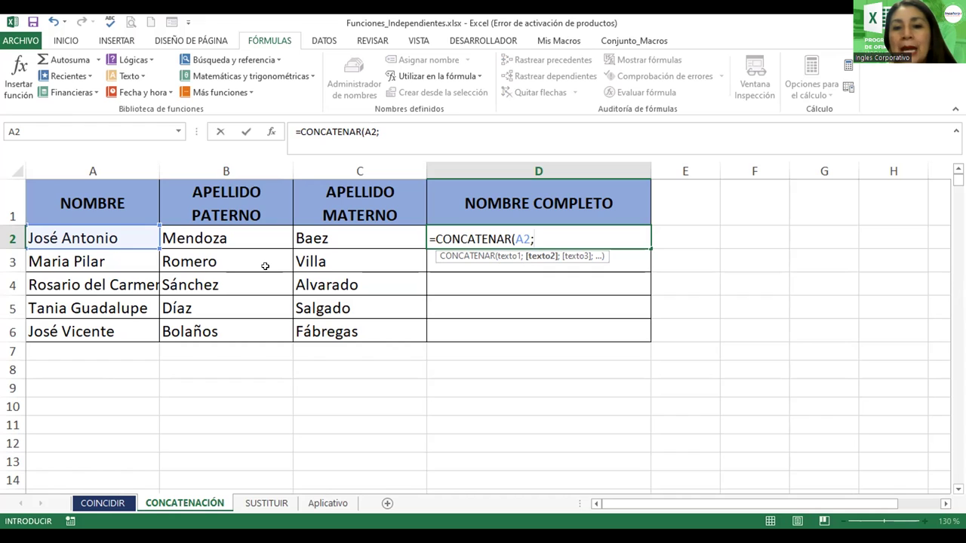
pyautogui.click(195, 236)
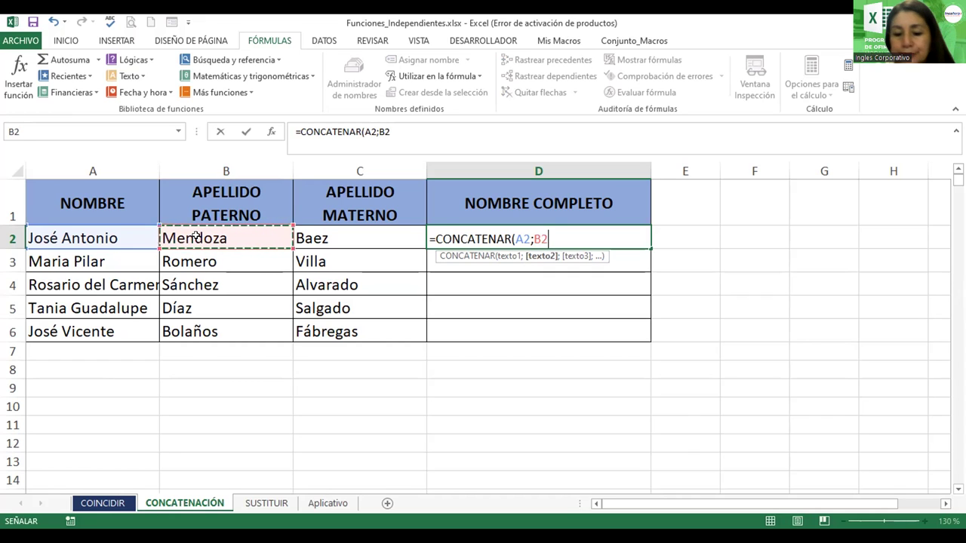
pyautogui.write(';')
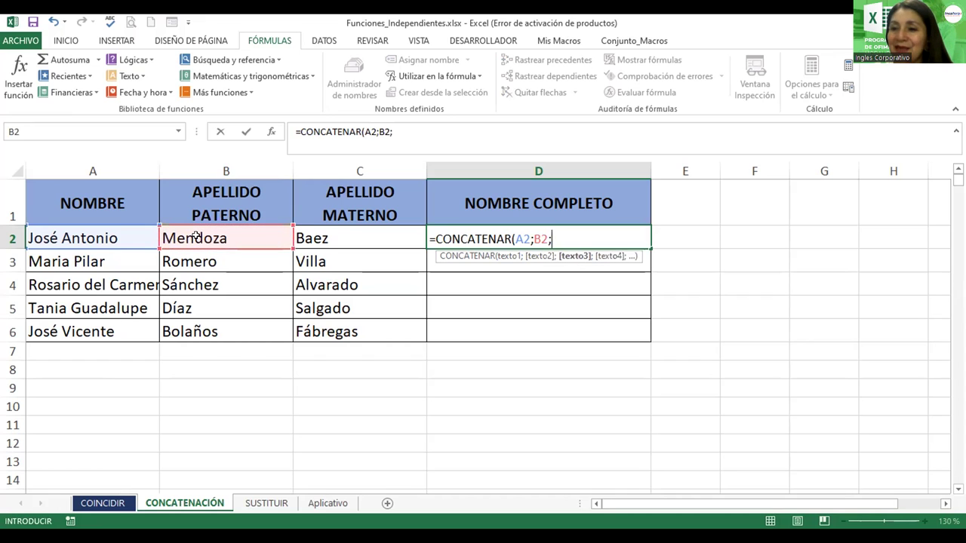
pyautogui.click(355, 232)
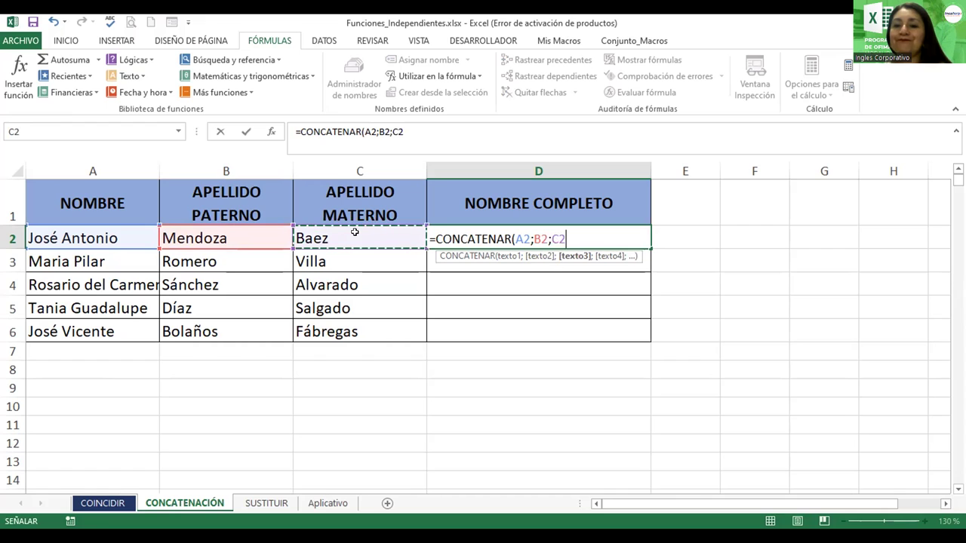
pyautogui.write(')')
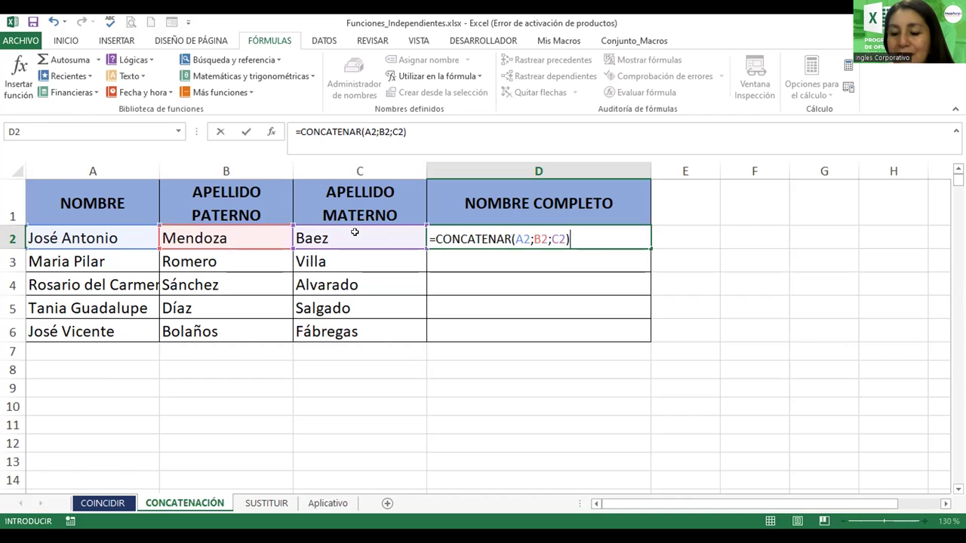
pyautogui.press('Return')
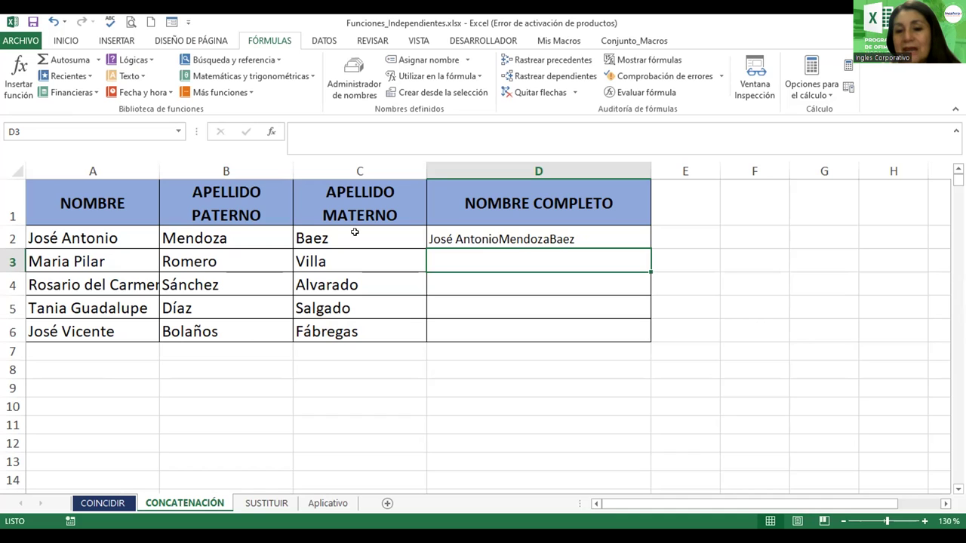
# Step: Change the header in D1 to NOMBRE COMPLETO 1
pyautogui.click(616, 203)
pyautogui.doubleClick(616, 203)
pyautogui.write('1')
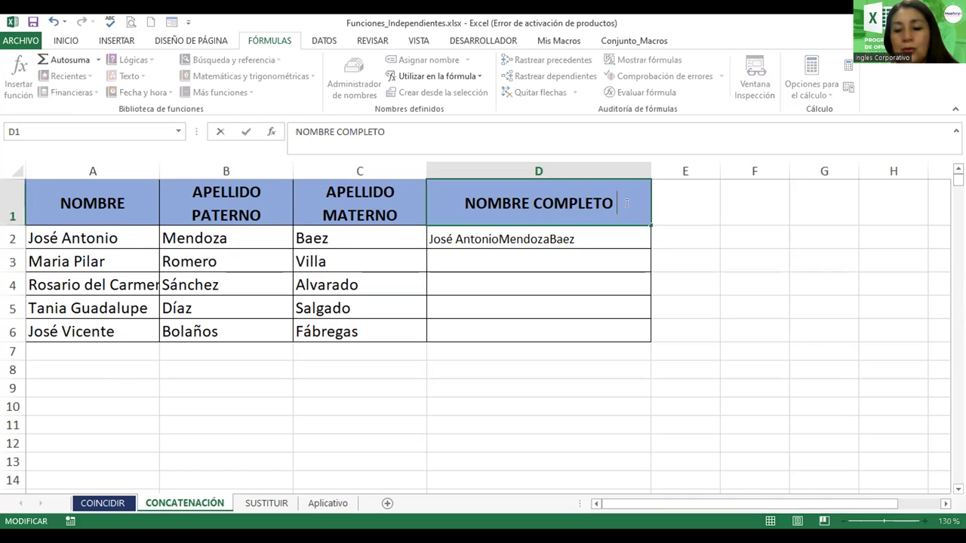
pyautogui.press('Return')
# Step: Fill the D1 header across to E1 as NOMBRE COMPLETO 2, widening column E and fitting the height of row 1
pyautogui.click(626, 202)
pyautogui.moveTo(650, 224); pyautogui.dragTo(698, 217)
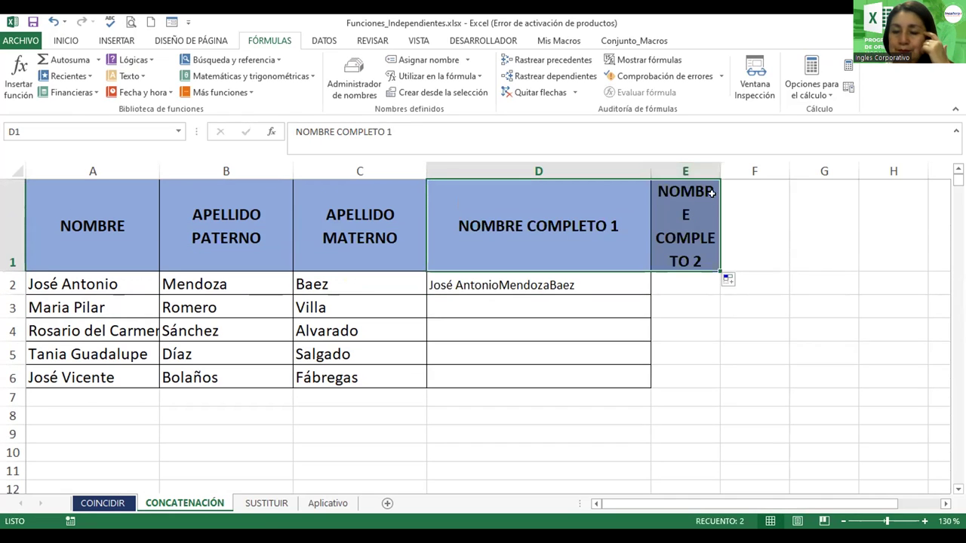
pyautogui.moveTo(717, 165); pyautogui.dragTo(908, 180)
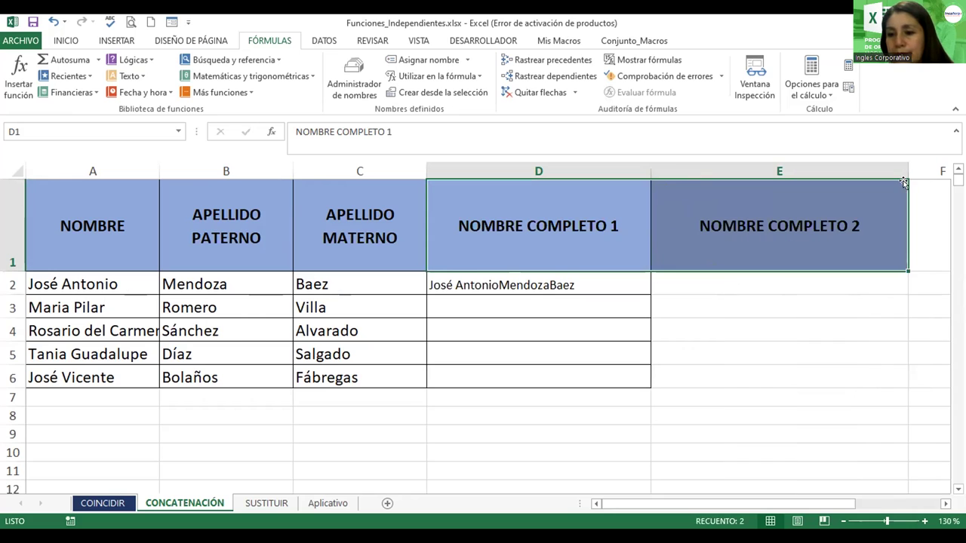
pyautogui.doubleClick(15, 266)
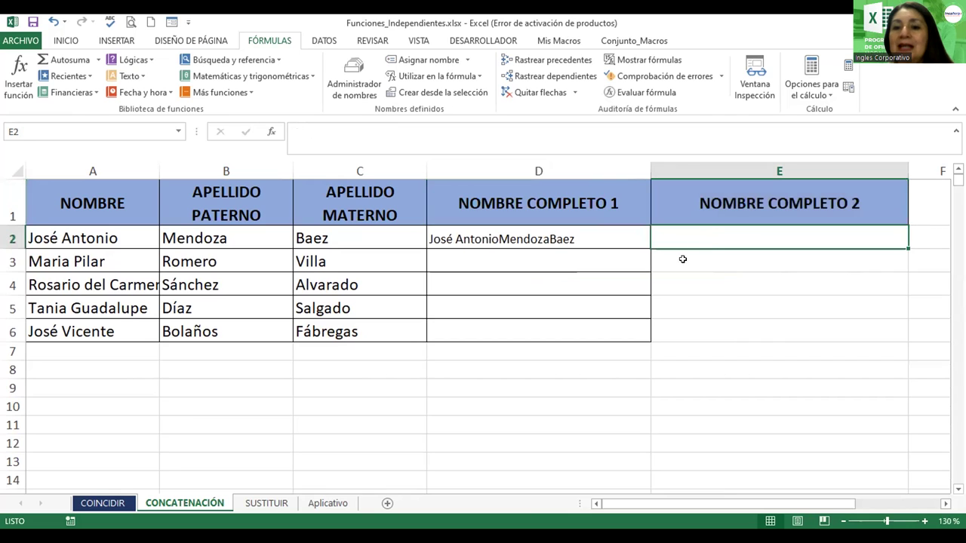
# Step: Begin a CONCATENAR formula in E2, the first cell under NOMBRE COMPLETO 2
pyautogui.write('=')
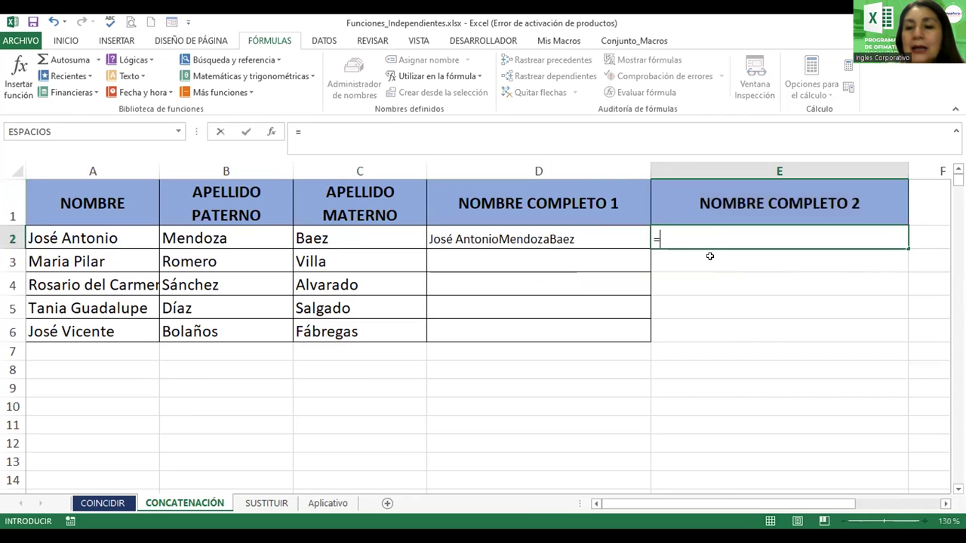
pyautogui.write('contar')
pyautogui.press('BackSpace')
pyautogui.press('BackSpace')
pyautogui.press('BackSpace')
pyautogui.write('c')
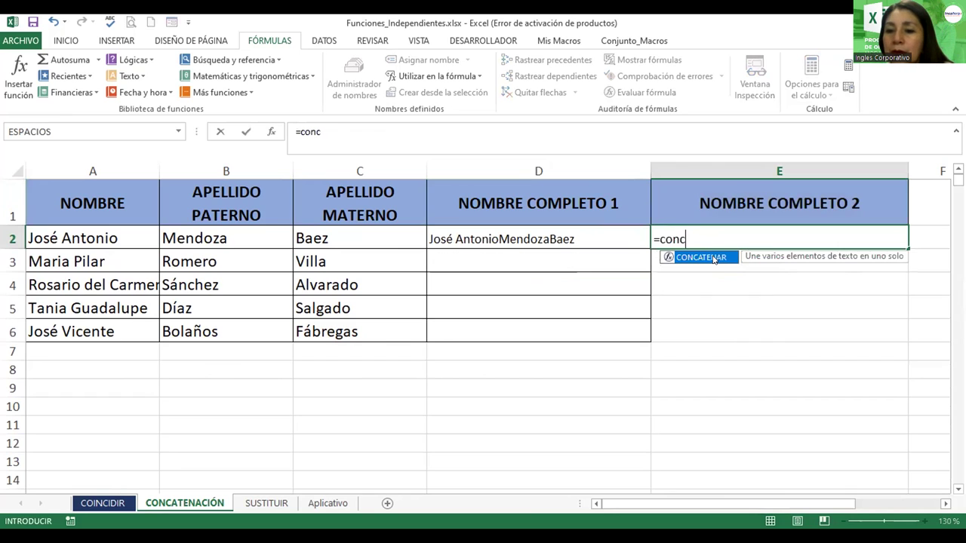
pyautogui.doubleClick(711, 260)
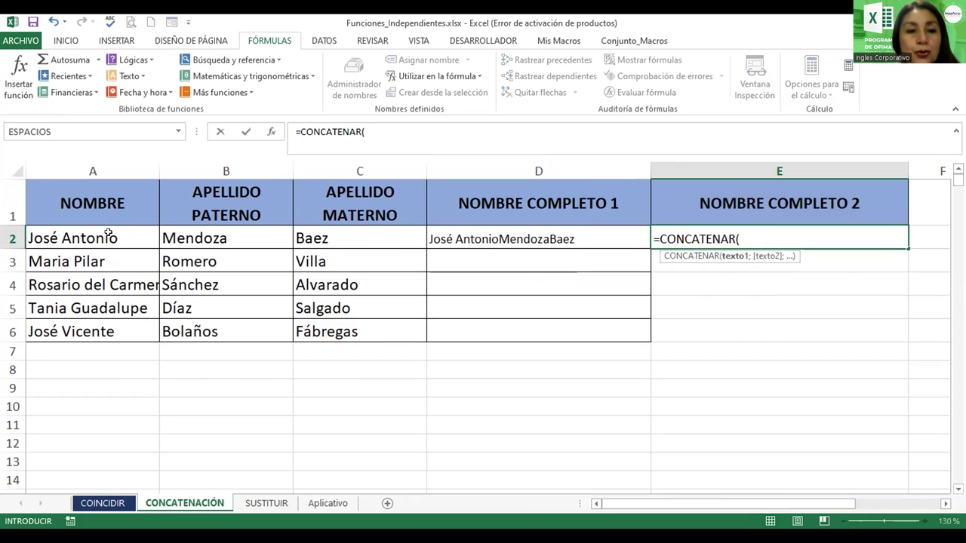
# Step: Write the E2 formula as =CONCATENAR(A2;" ";B2;" ";C2), with a space between the name and each surname
pyautogui.click(108, 236)
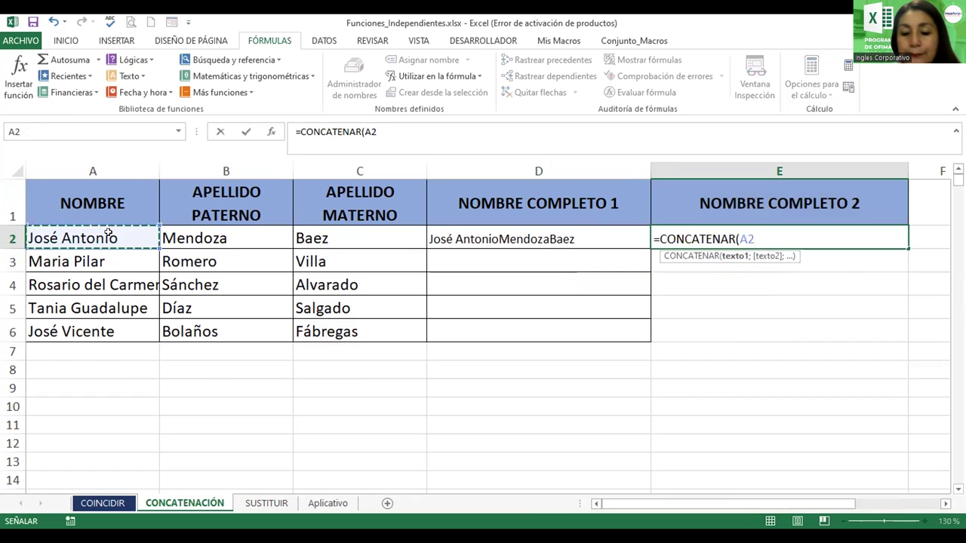
pyautogui.write(';')
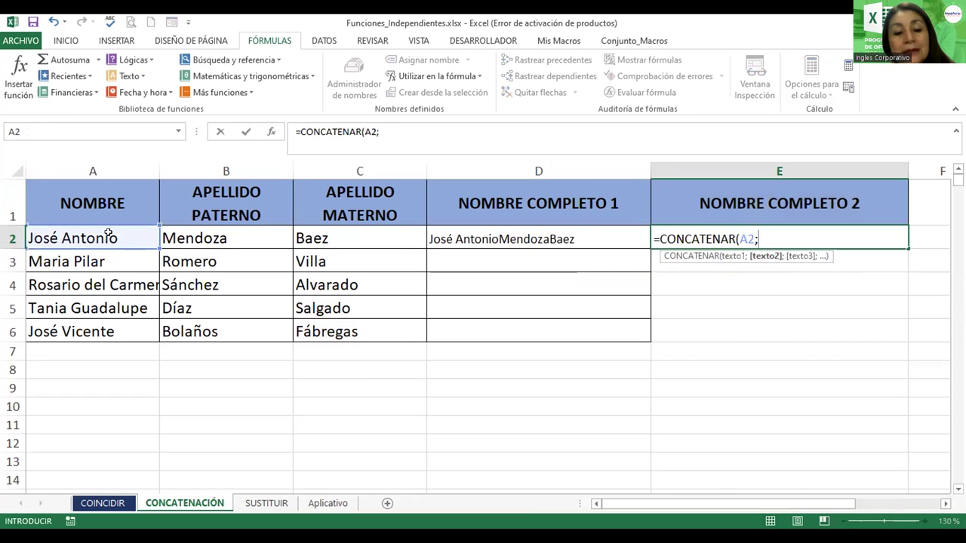
pyautogui.write('" "')
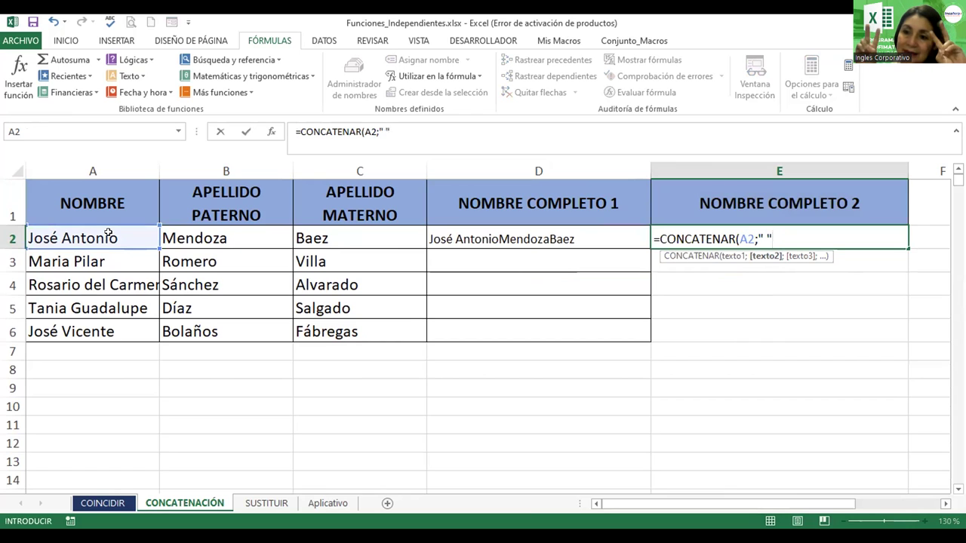
pyautogui.write(';')
pyautogui.click(221, 236)
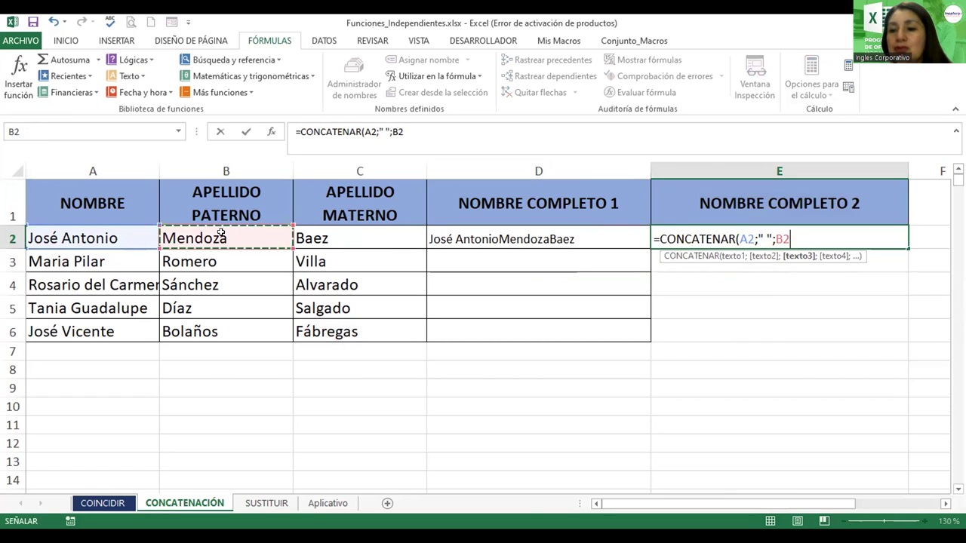
pyautogui.write(';" 2')
pyautogui.press('BackSpace')
pyautogui.write('" ";')
pyautogui.write(';" ";')
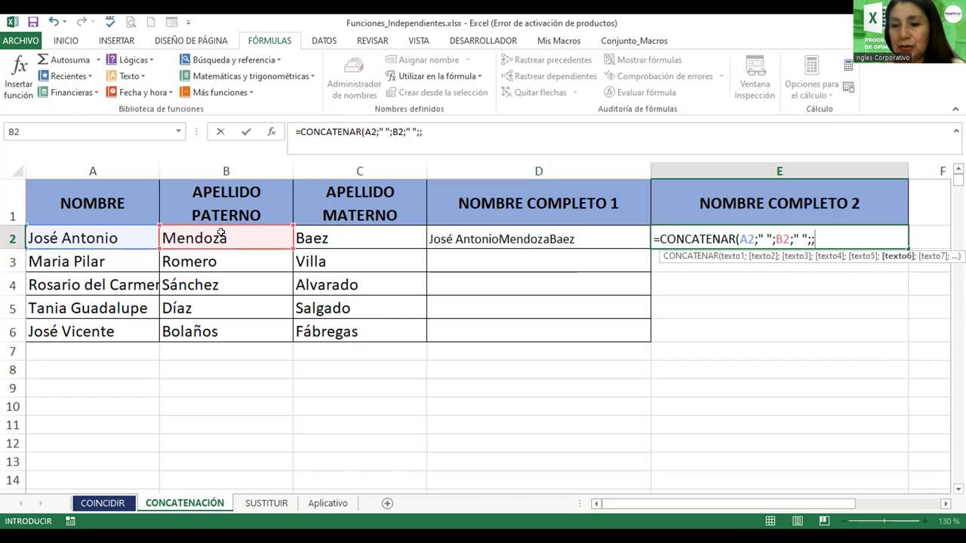
pyautogui.click(314, 238)
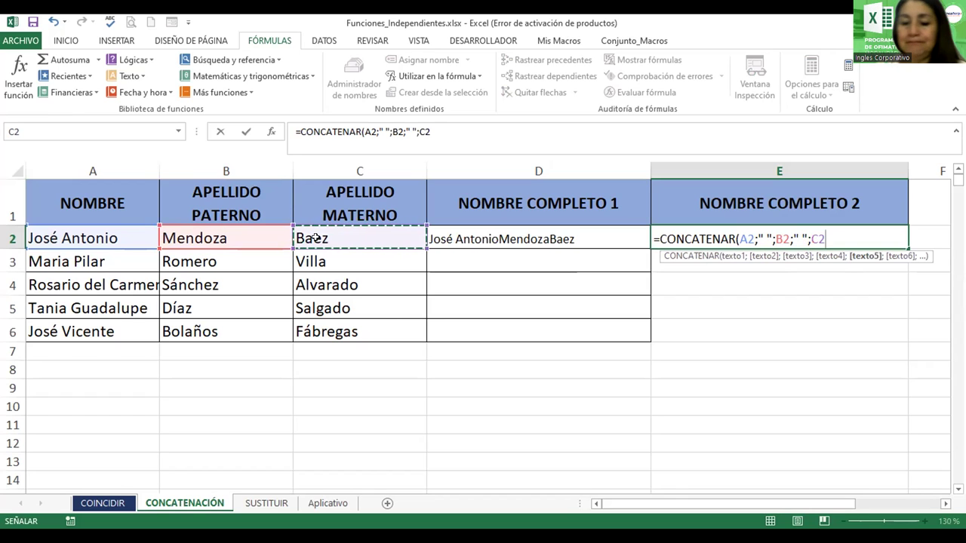
pyautogui.write(')')
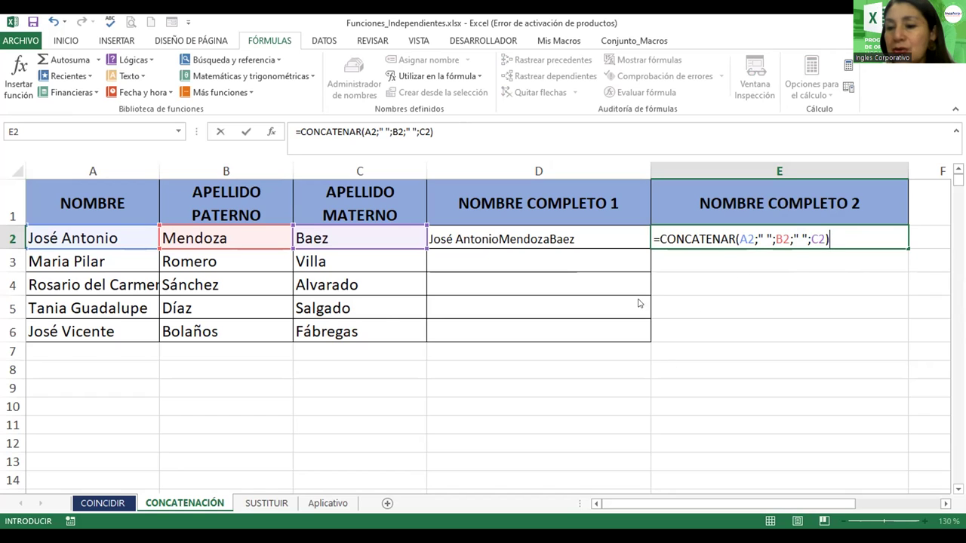
# Step: Replace the space between B2 and C2 with a hyphen in the E2 formula, giving =CONCATENAR(A2;" ";B2;"-";C2)
pyautogui.click(799, 261)
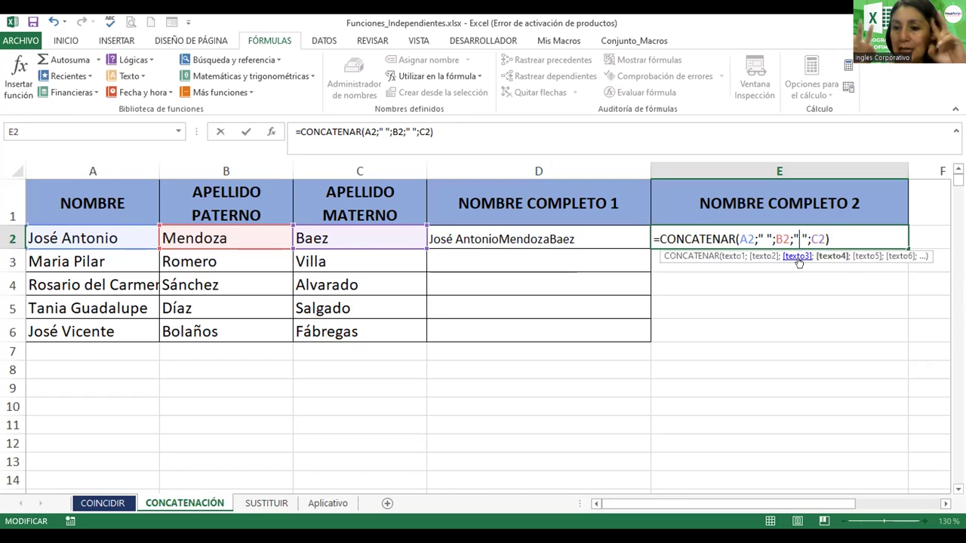
pyautogui.write('-')
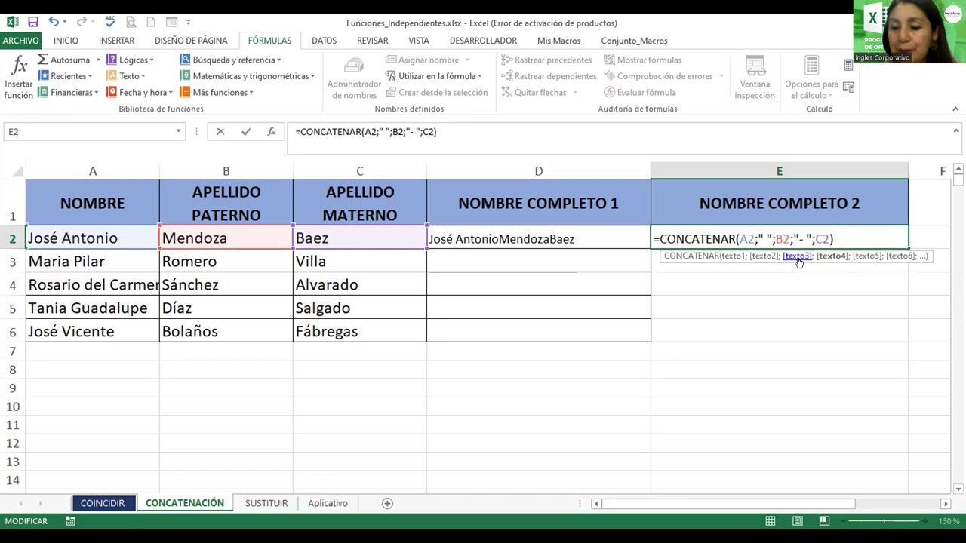
pyautogui.press('Delete')
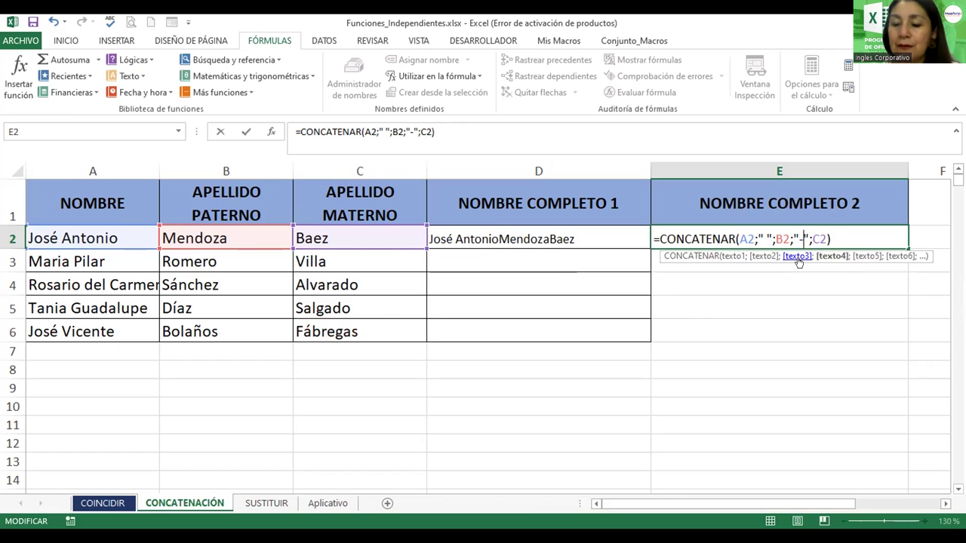
pyautogui.press('Return')
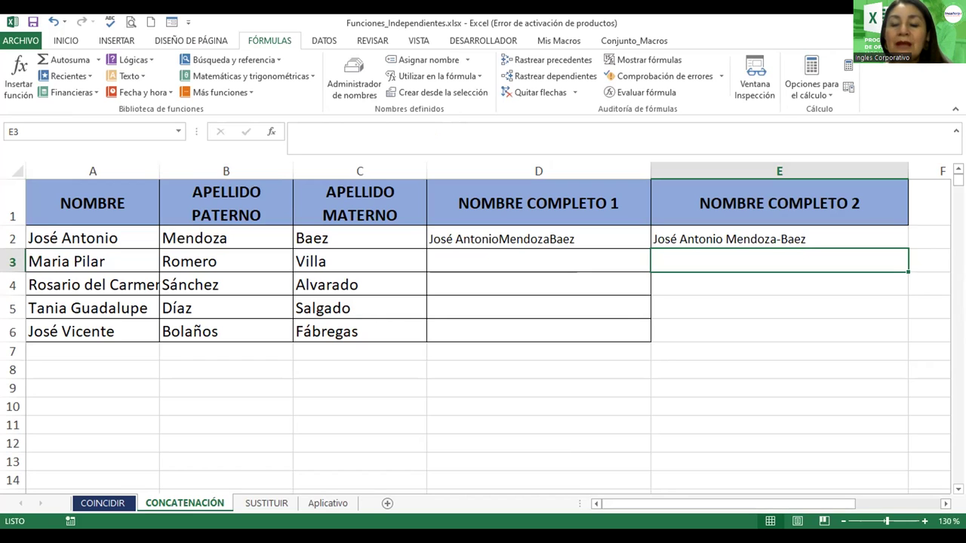
# Step: Fill the CONCATENAR formulas of D2 and E2 down through row 6
pyautogui.hotkey('alt', 'Tab')
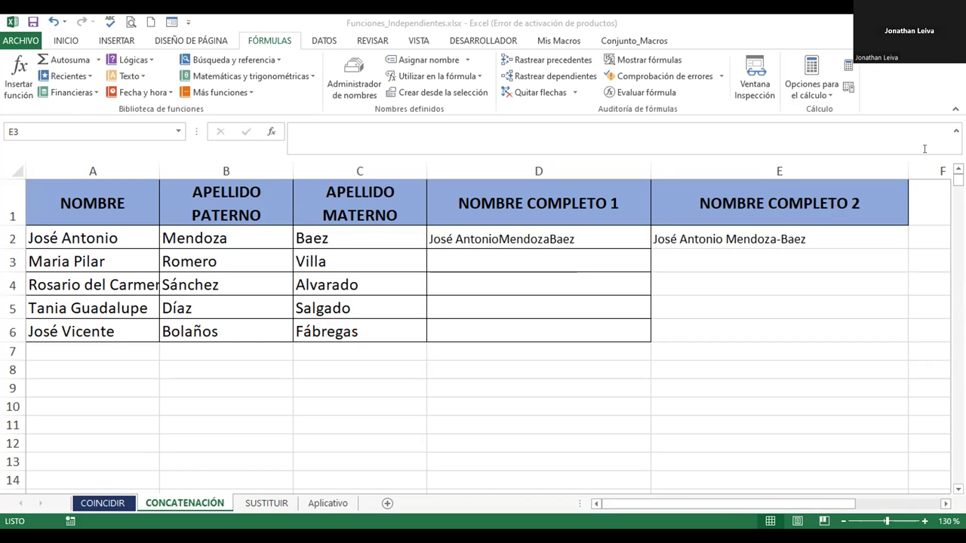
pyautogui.click(580, 232)
pyautogui.moveTo(648, 246); pyautogui.dragTo(644, 340)
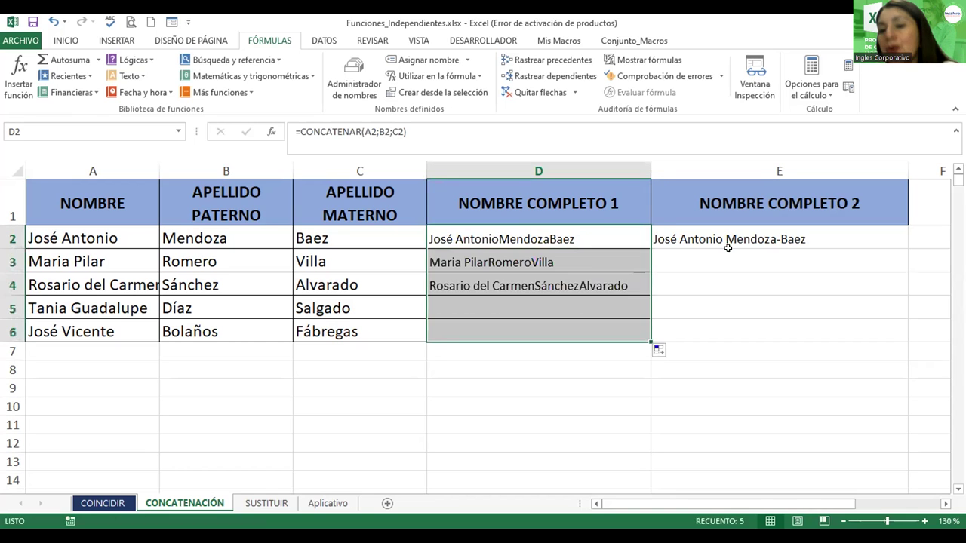
pyautogui.click(775, 238)
pyautogui.moveTo(899, 249); pyautogui.dragTo(899, 342)
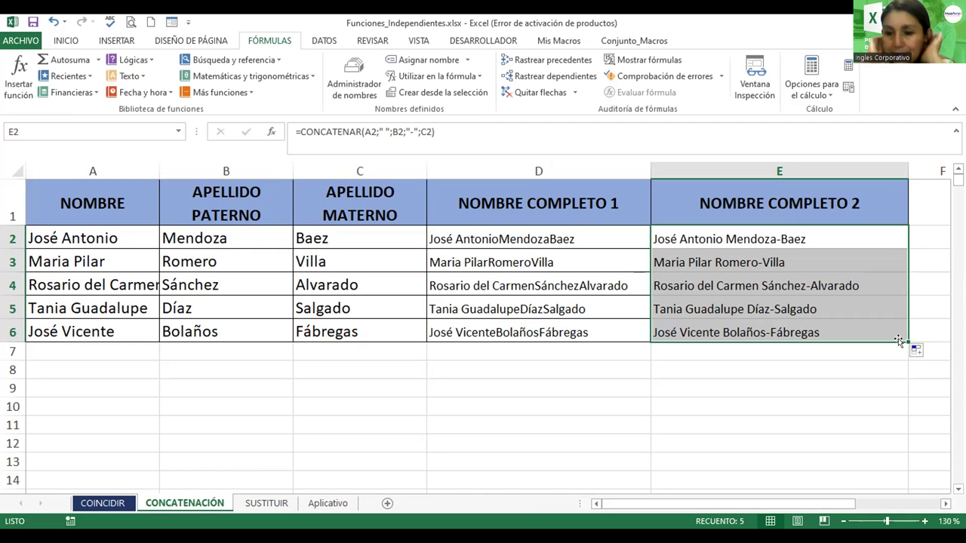
# Step: Copy the full names in E2:E6 under NOMBRE COMPLETO 2
pyautogui.click(773, 236)
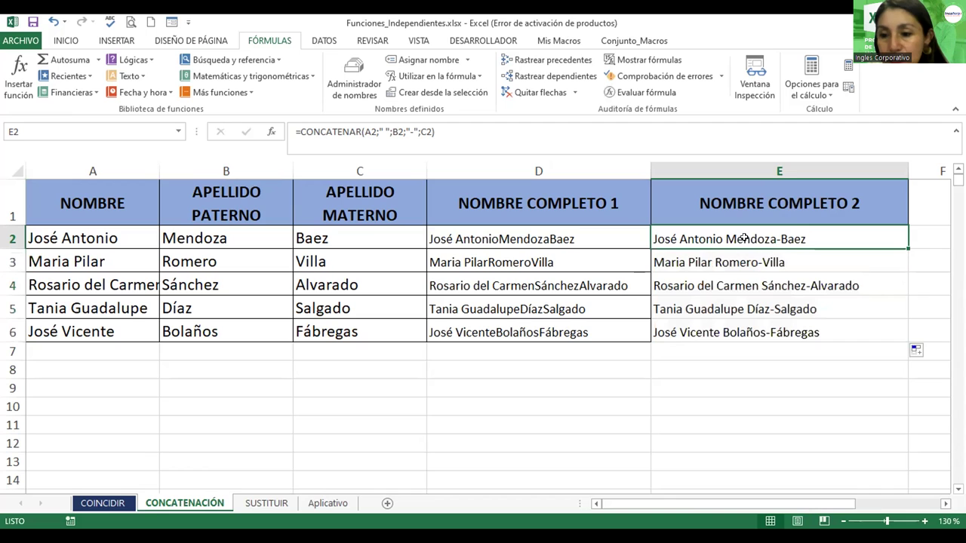
pyautogui.moveTo(741, 236); pyautogui.dragTo(744, 326)
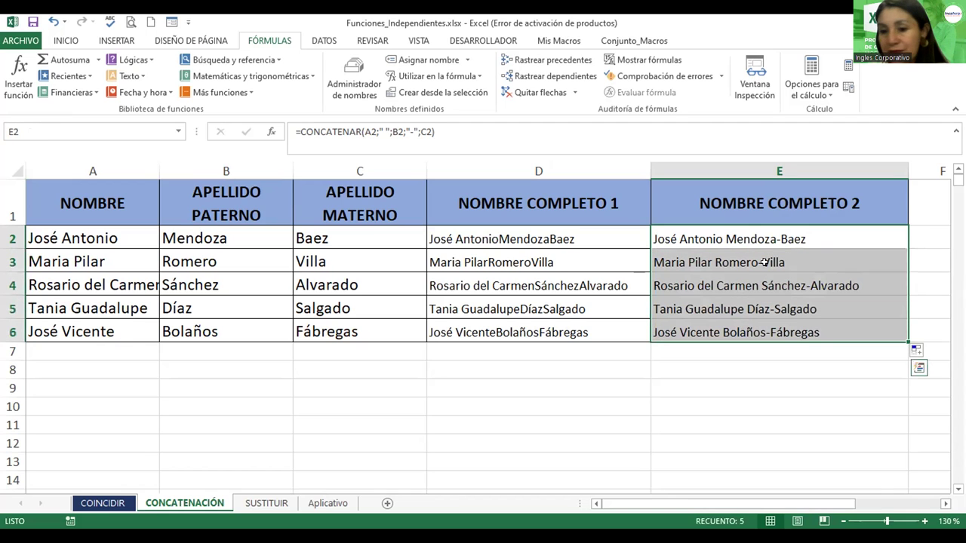
pyautogui.rightClick(765, 262)
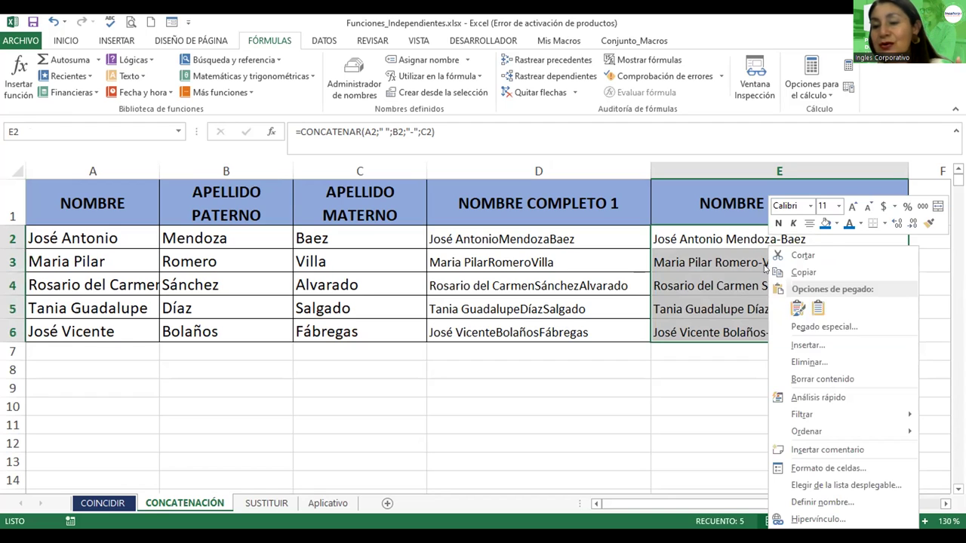
pyautogui.click(808, 269)
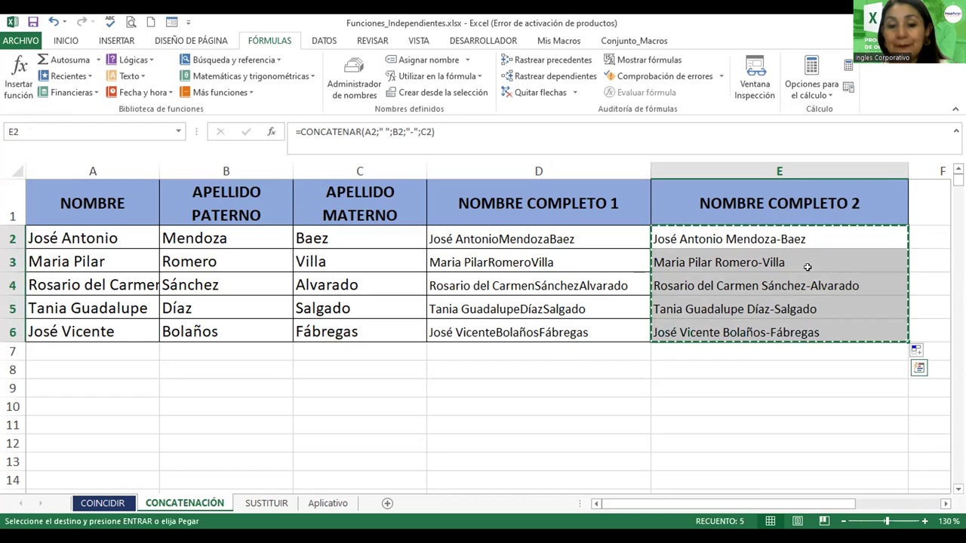
# Step: Add a new worksheet after CONCATENACIÓN and paste the copied full names there as values only, starting at B2
pyautogui.click(386, 503)
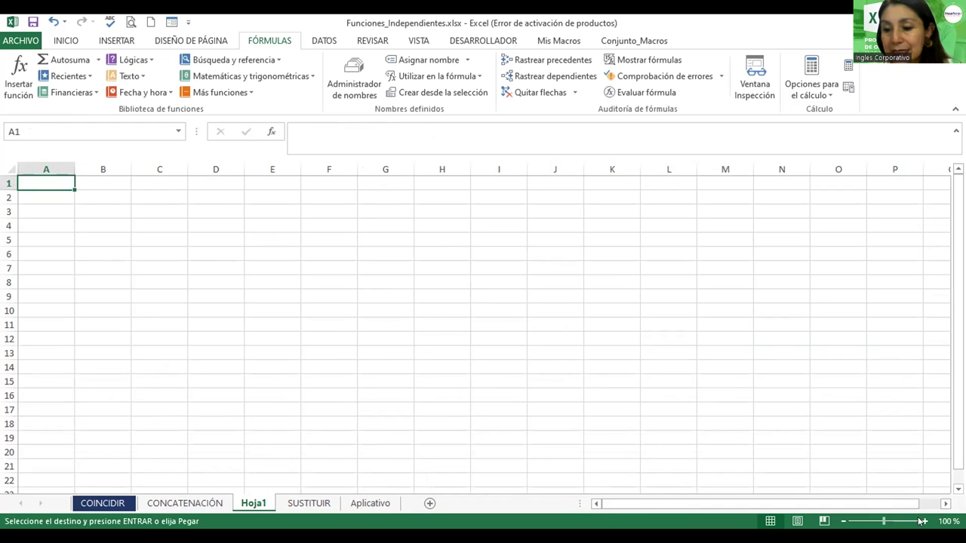
pyautogui.click(923, 521)
pyautogui.click(922, 521)
pyautogui.click(923, 521)
pyautogui.click(922, 521)
pyautogui.click(922, 521)
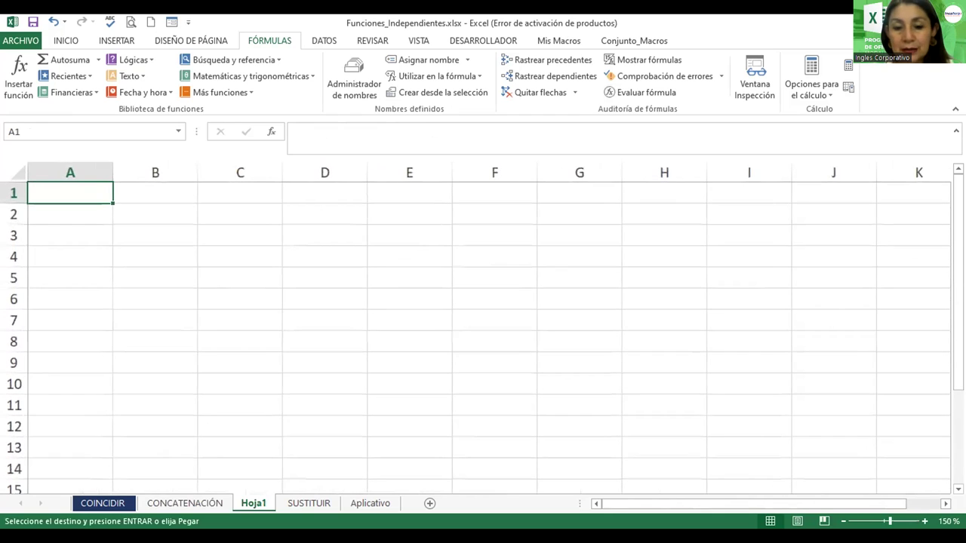
pyautogui.click(138, 212)
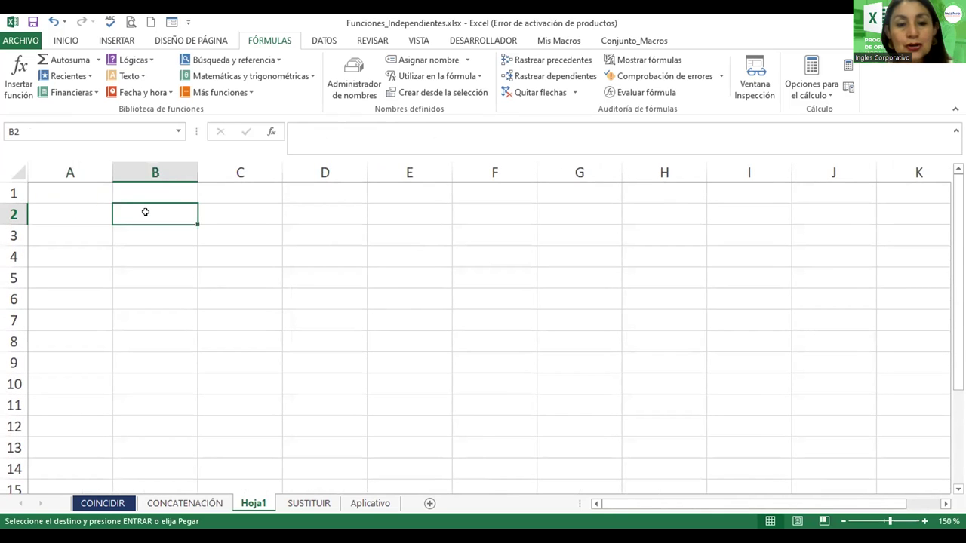
pyautogui.rightClick(149, 216)
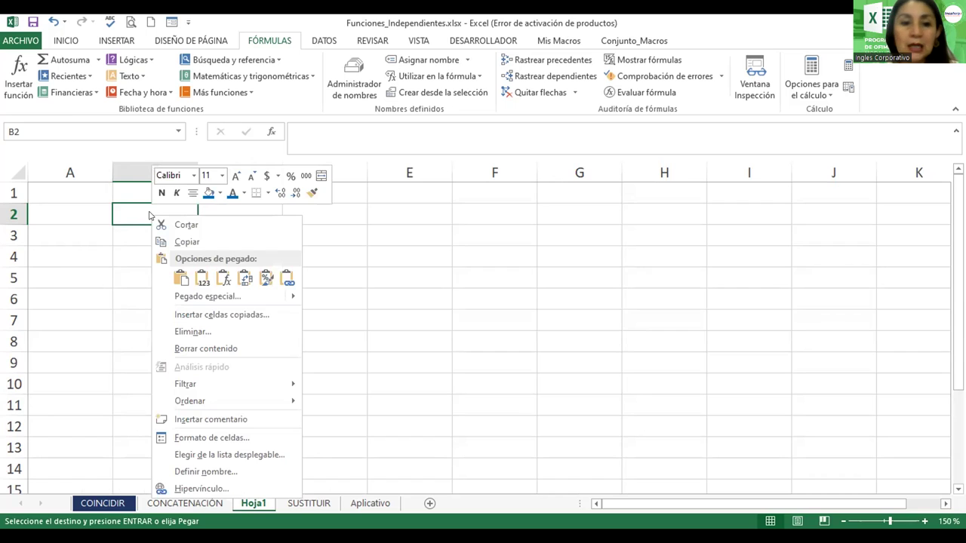
pyautogui.click(181, 278)
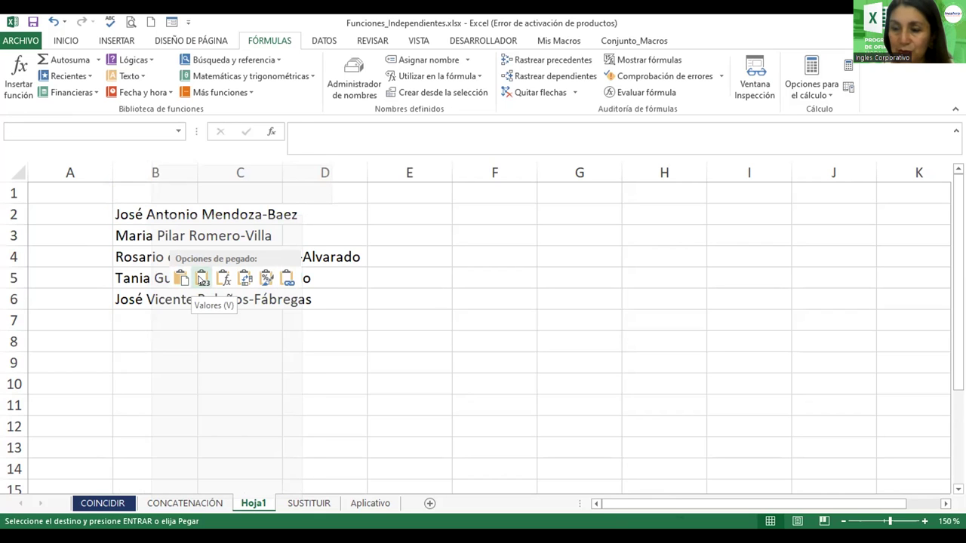
pyautogui.click(199, 276)
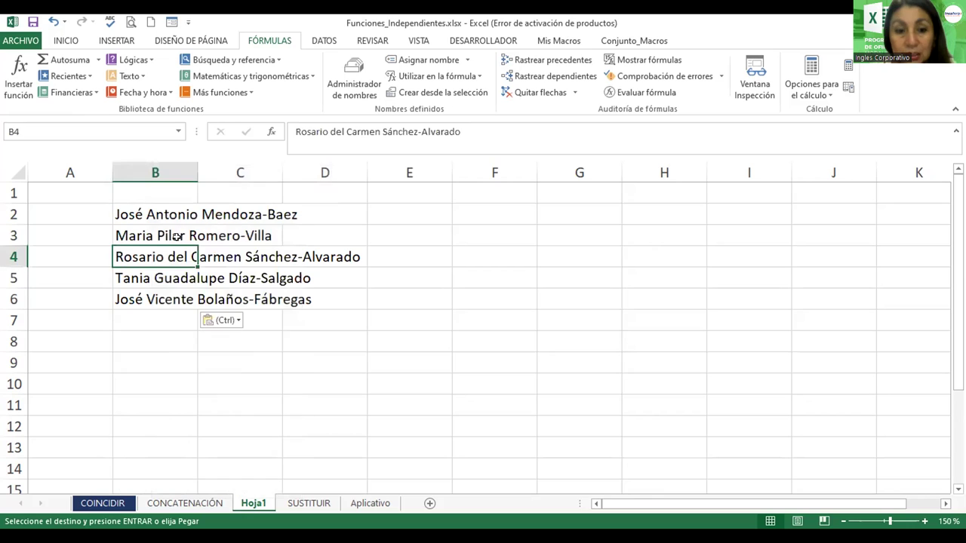
# Step: Check the contents of the pasted cells B2:B6 on Hoja1 for plain text versus formulas
pyautogui.click(172, 216)
pyautogui.click(166, 234)
pyautogui.click(167, 257)
pyautogui.click(164, 277)
pyautogui.click(165, 299)
pyautogui.click(163, 276)
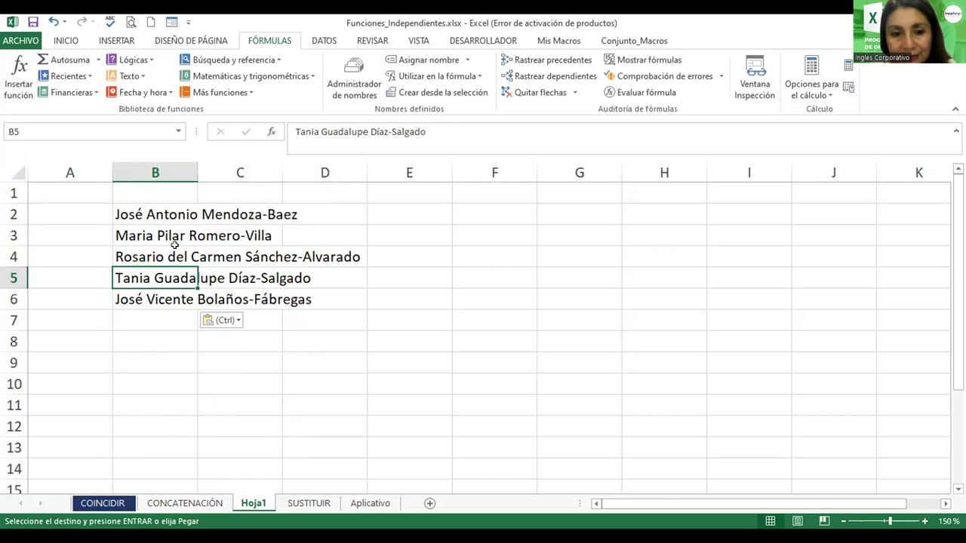
pyautogui.click(174, 250)
pyautogui.click(169, 234)
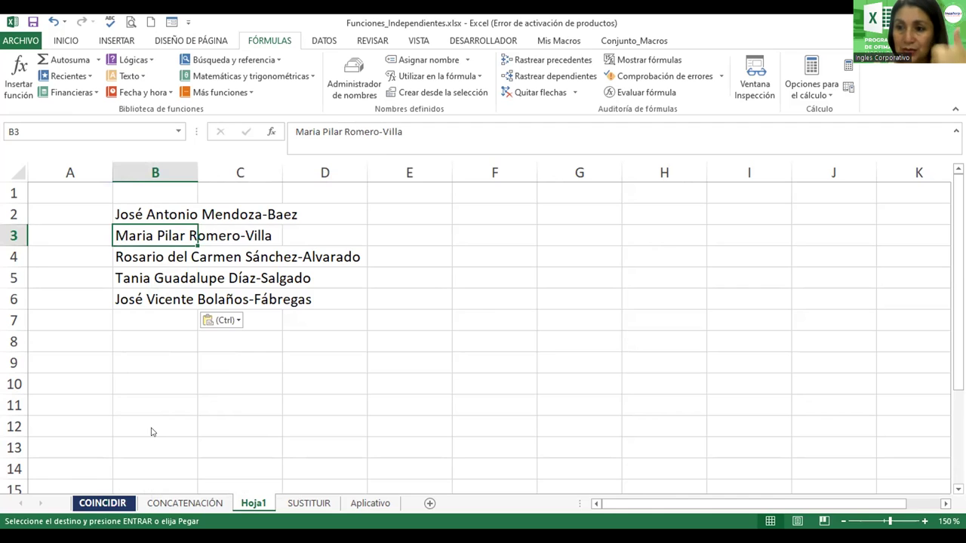
# Step: Return to the CONCATENACIÓN sheet, end the copy mode and review the formulas in the NOMBRE COMPLETO columns
pyautogui.click(176, 499)
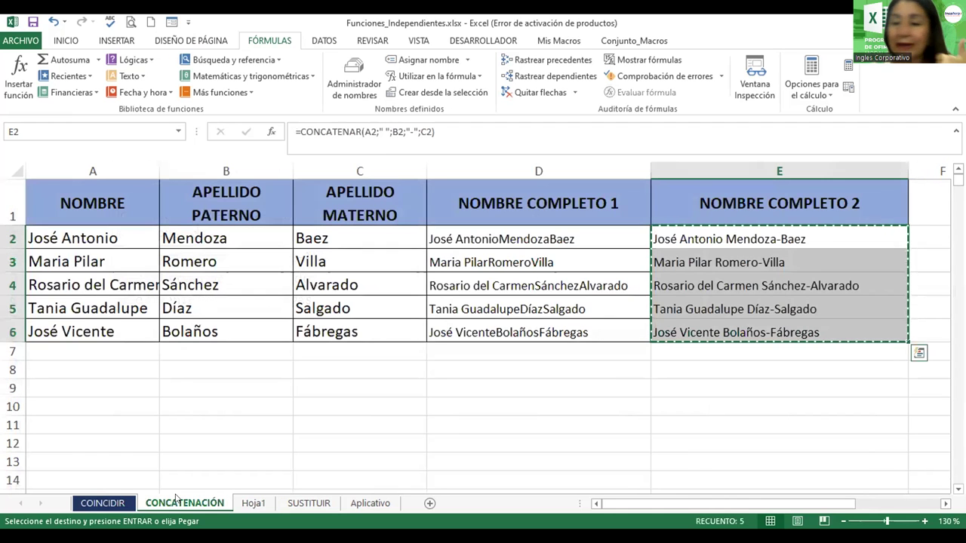
pyautogui.click(687, 250)
pyautogui.press('Escape')
pyautogui.click(688, 237)
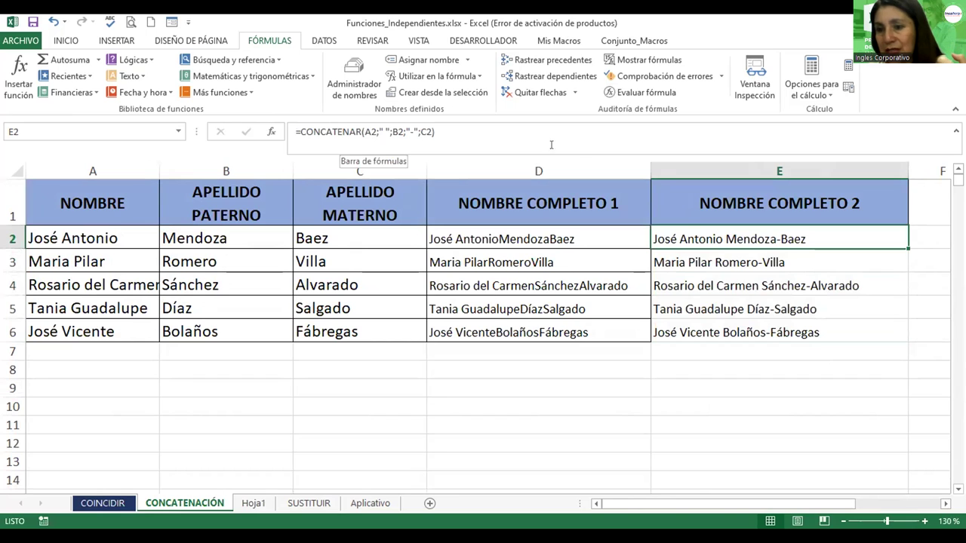
pyautogui.click(718, 262)
pyautogui.press('Down')
pyautogui.press('Down')
pyautogui.press('Down')
pyautogui.press('Down')
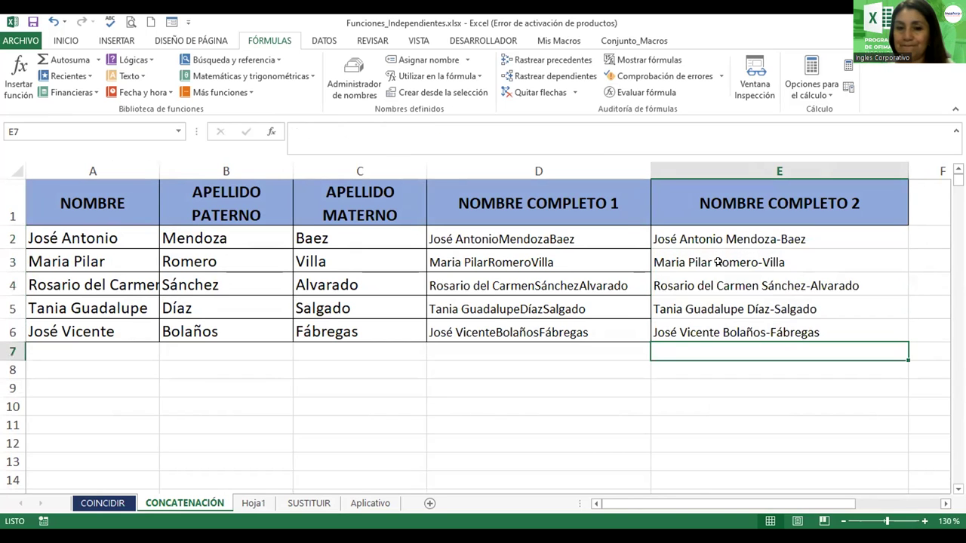
pyautogui.press('Up')
pyautogui.press('Up')
pyautogui.press('Up')
pyautogui.press('Up')
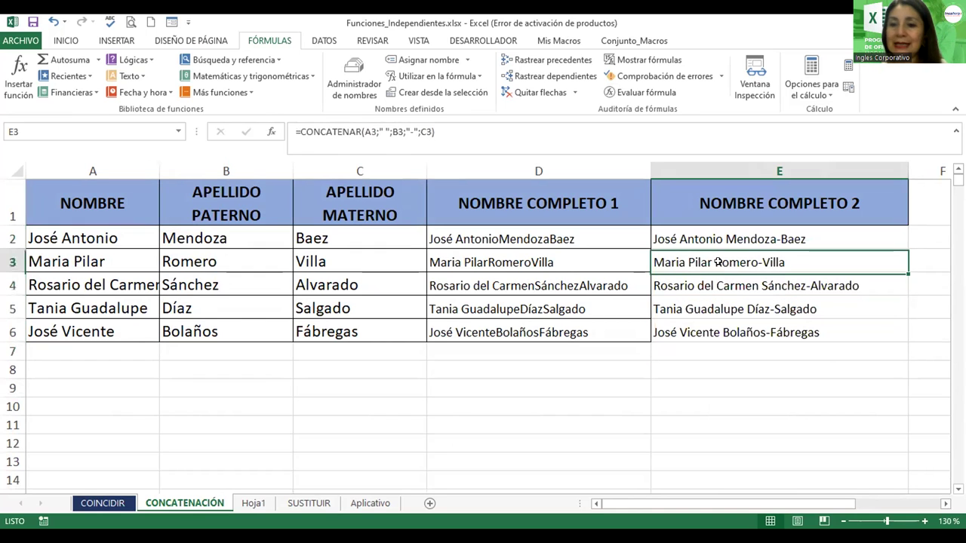
pyautogui.press('Left')
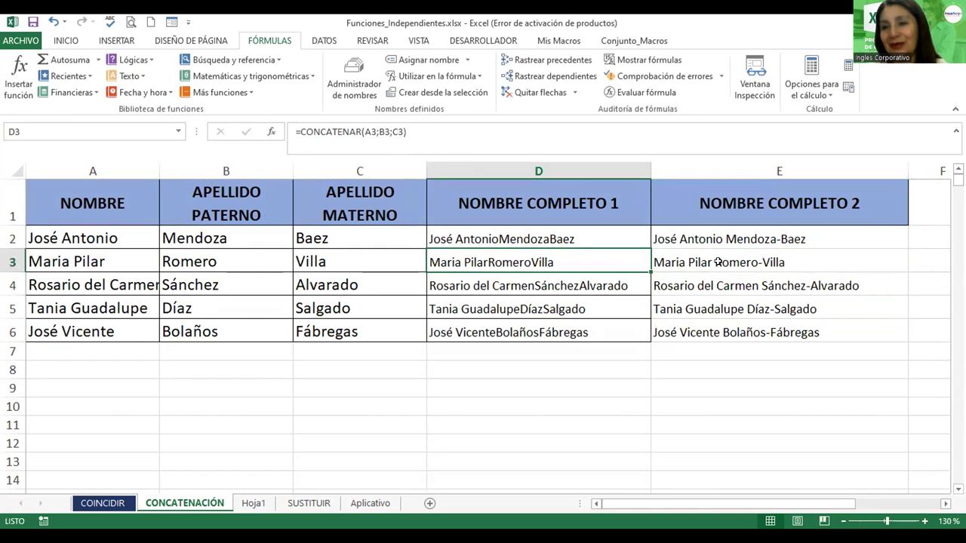
pyautogui.press('Right')
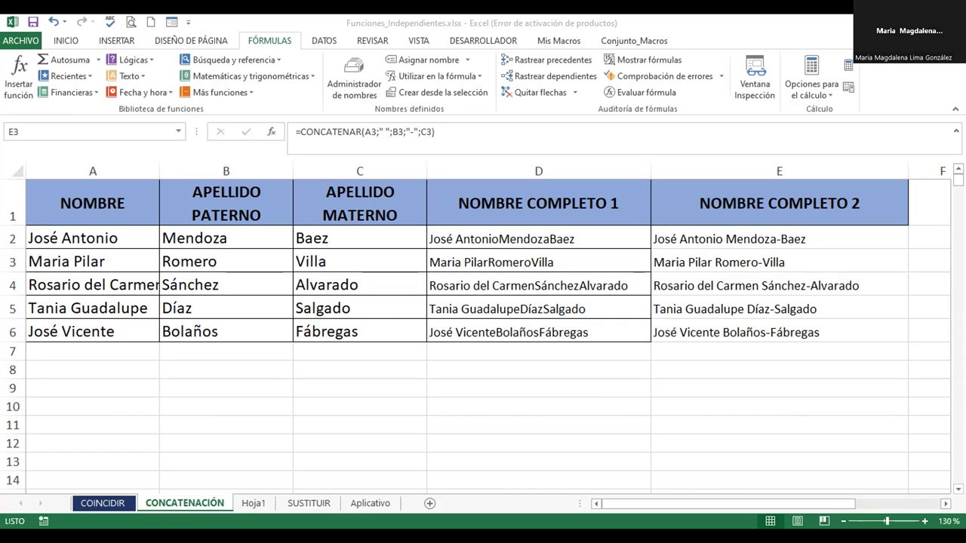
# Step: Set the tab color of the CONCATENACIÓN sheet to black
pyautogui.rightClick(207, 504)
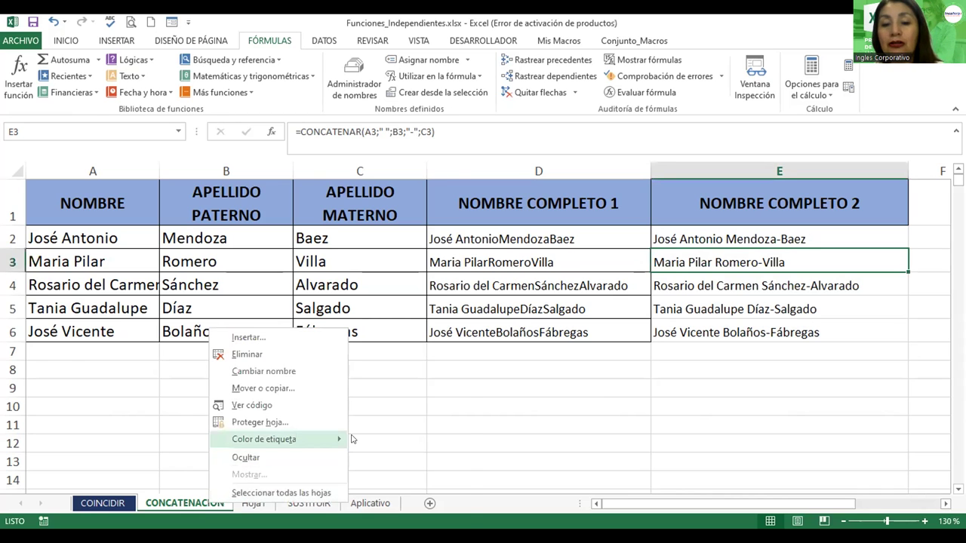
pyautogui.moveTo(332, 439)
pyautogui.click(260, 505)
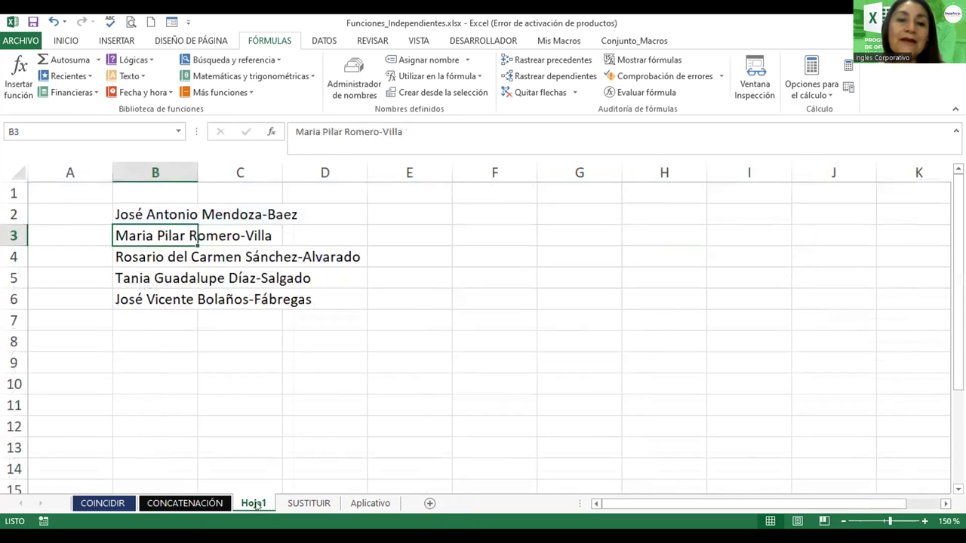
# Step: Open the SUSTITUIR sheet and select the answer cell B9 below the first phrase
pyautogui.click(300, 504)
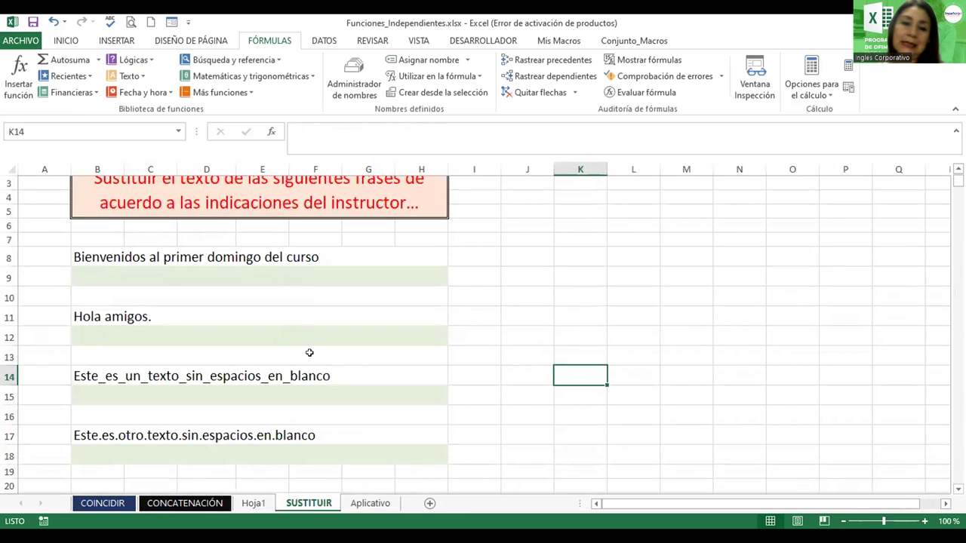
pyautogui.click(344, 290)
pyautogui.click(335, 270)
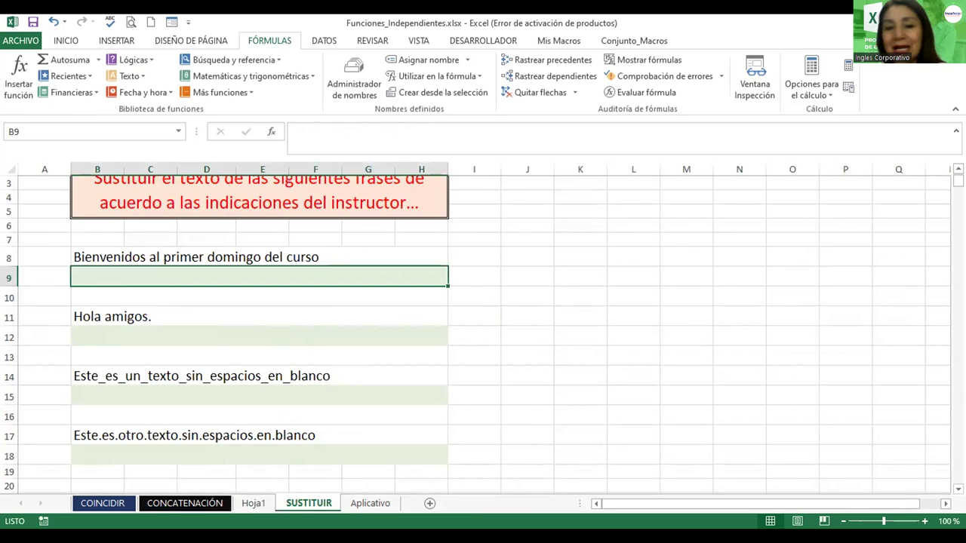
pyautogui.scroll(1, 483, 325)
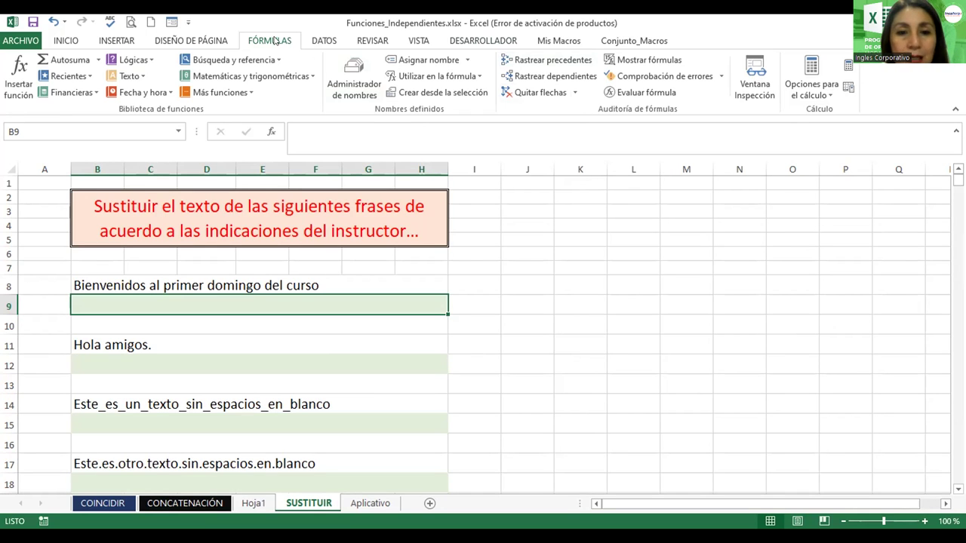
# Step: Look up SUSTITUIR in the list of text functions without inserting it
pyautogui.click(132, 75)
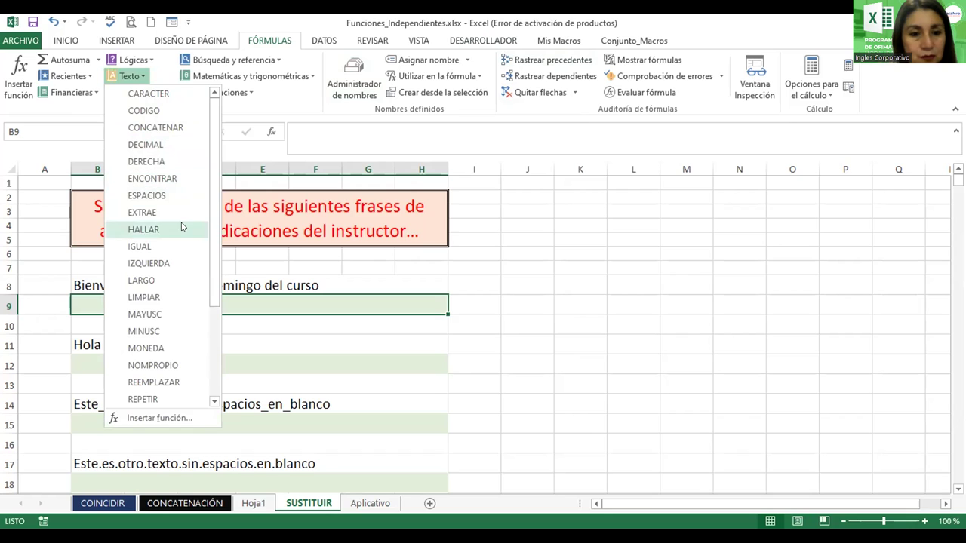
pyautogui.scroll(-1, 212, 260)
pyautogui.scroll(-2, 212, 260)
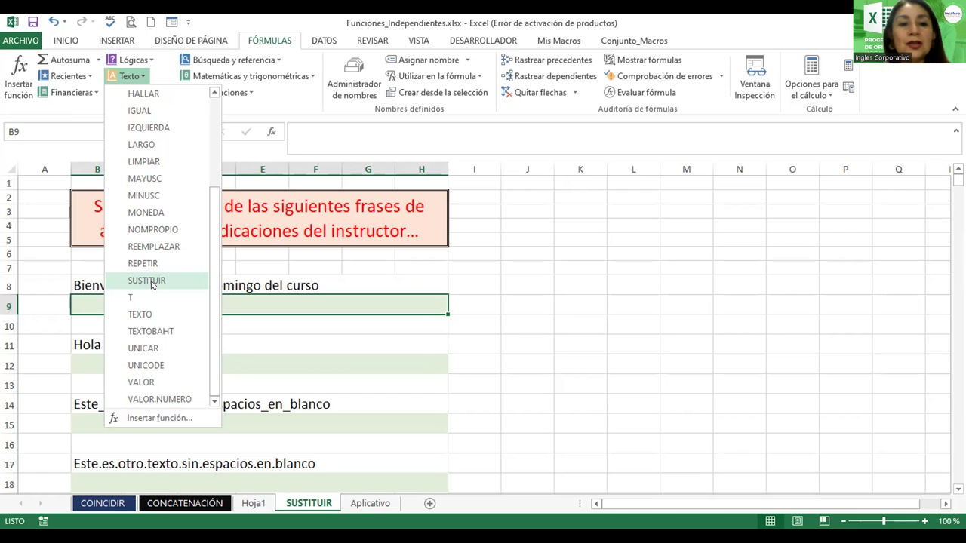
pyautogui.press('Escape')
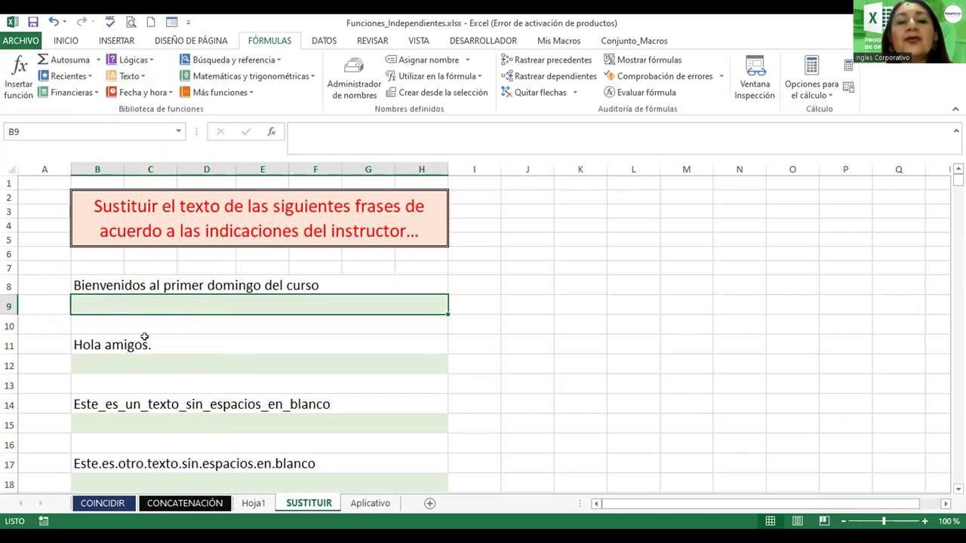
pyautogui.click(188, 290)
pyautogui.click(187, 306)
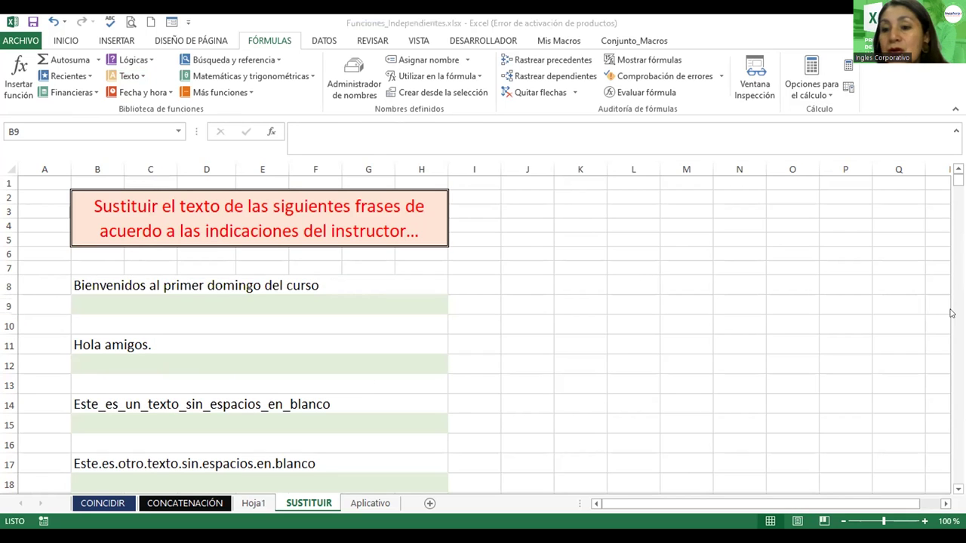
pyautogui.click(146, 313)
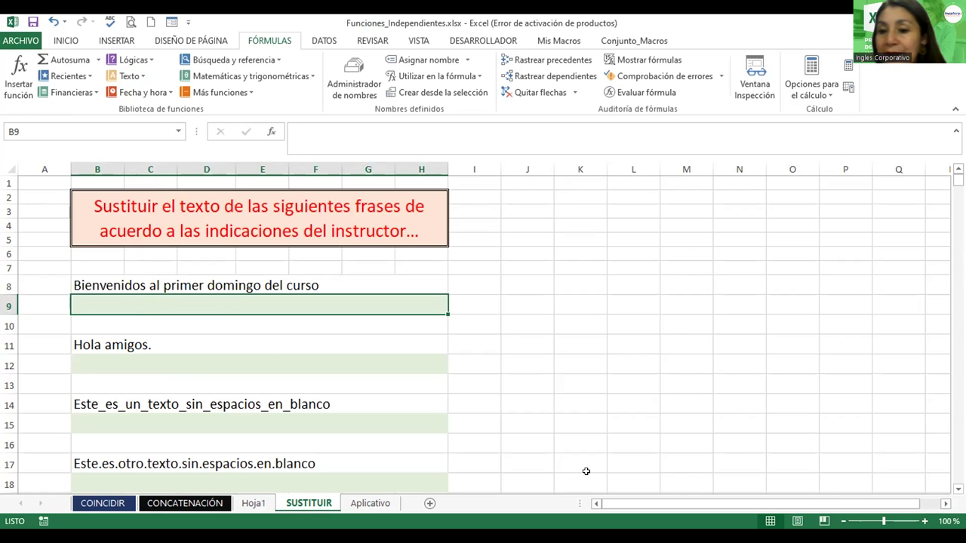
pyautogui.hotkey('alt', 'Tab')
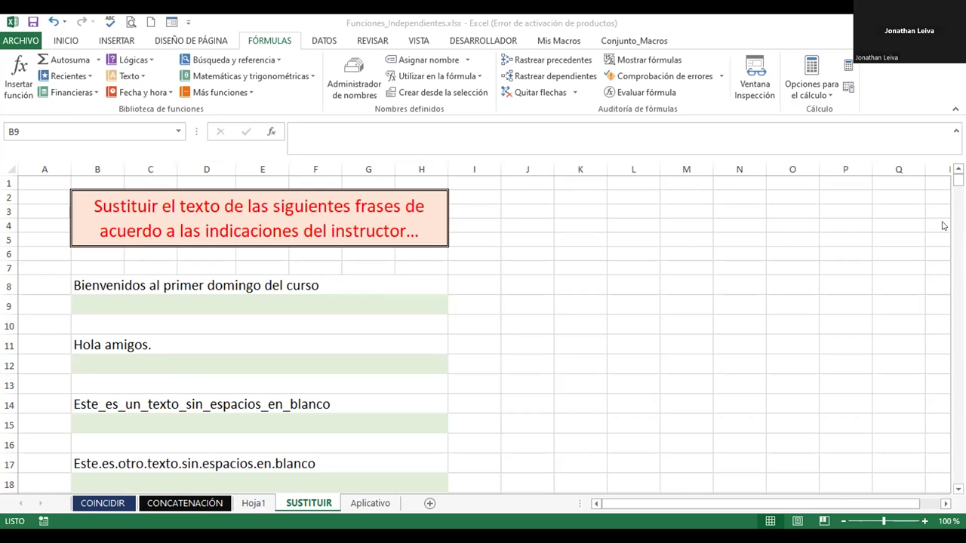
# Step: In B9, enter =SUSTITUIR(B8;"domingo";"martes") to replace the weekday in the first phrase
pyautogui.click(137, 304)
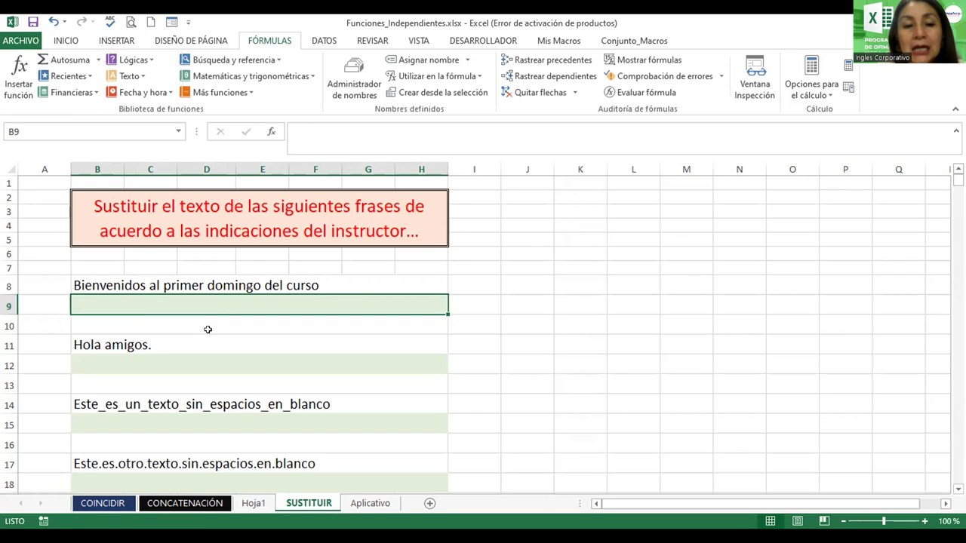
pyautogui.write('=')
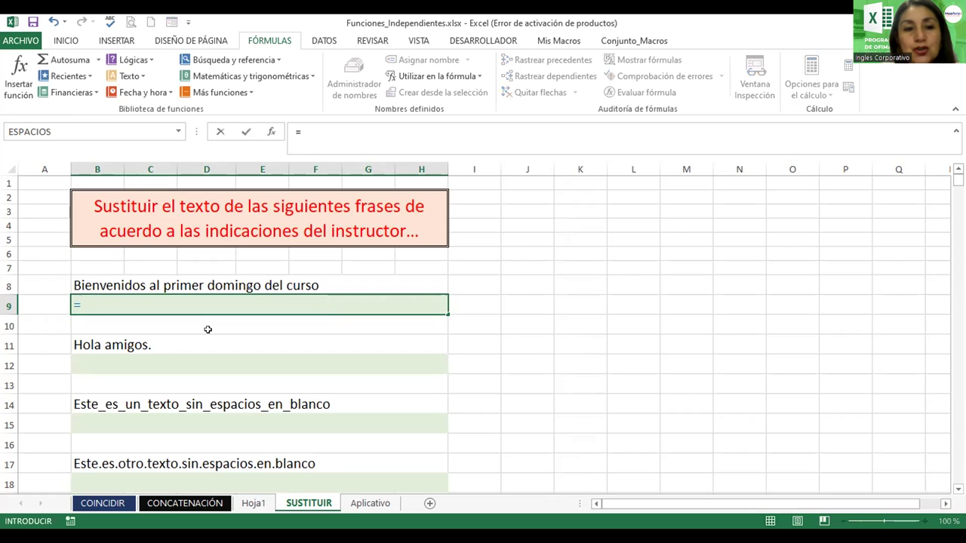
pyautogui.write('sus')
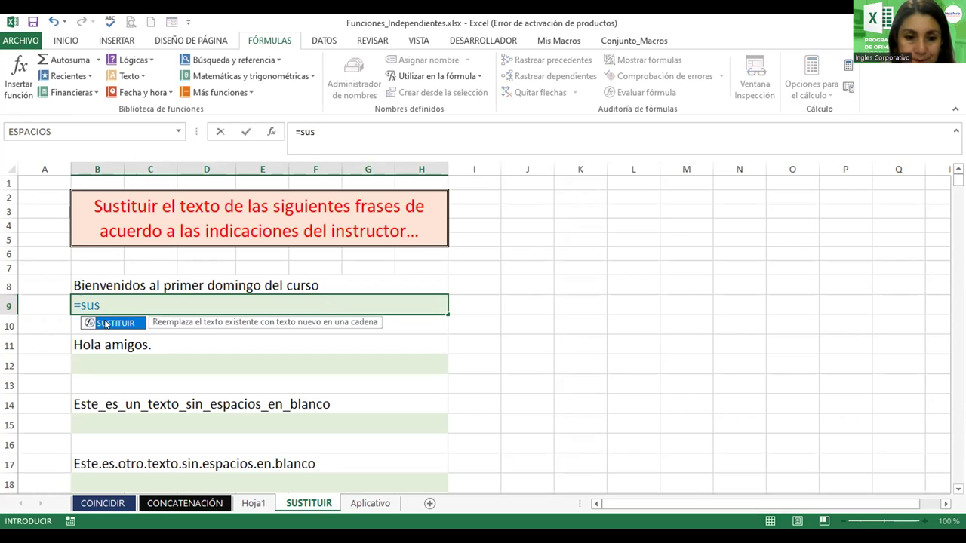
pyautogui.doubleClick(106, 323)
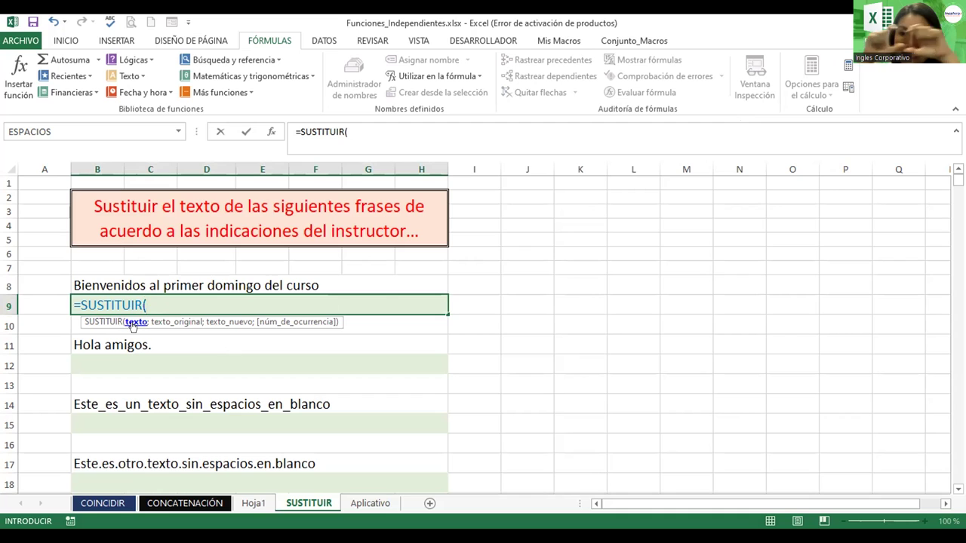
pyautogui.click(112, 284)
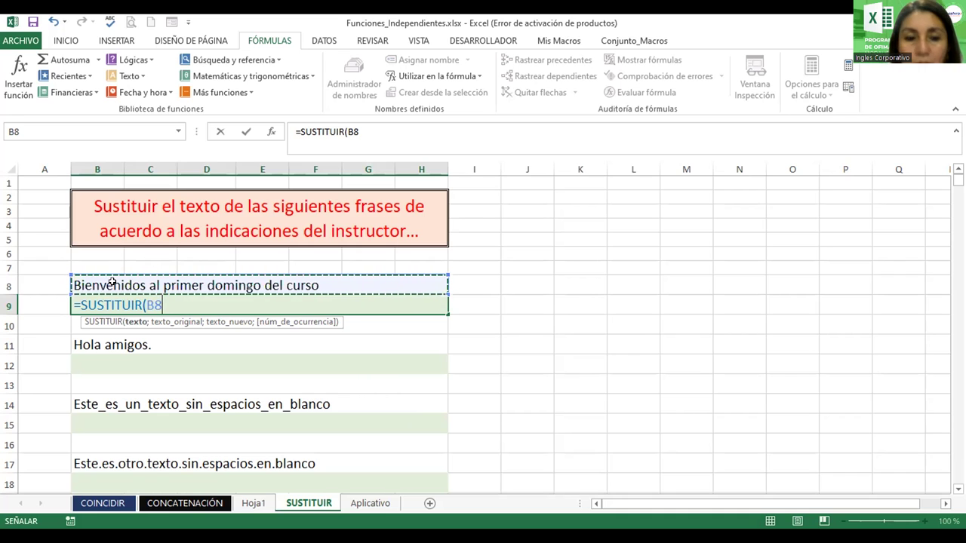
pyautogui.write(';')
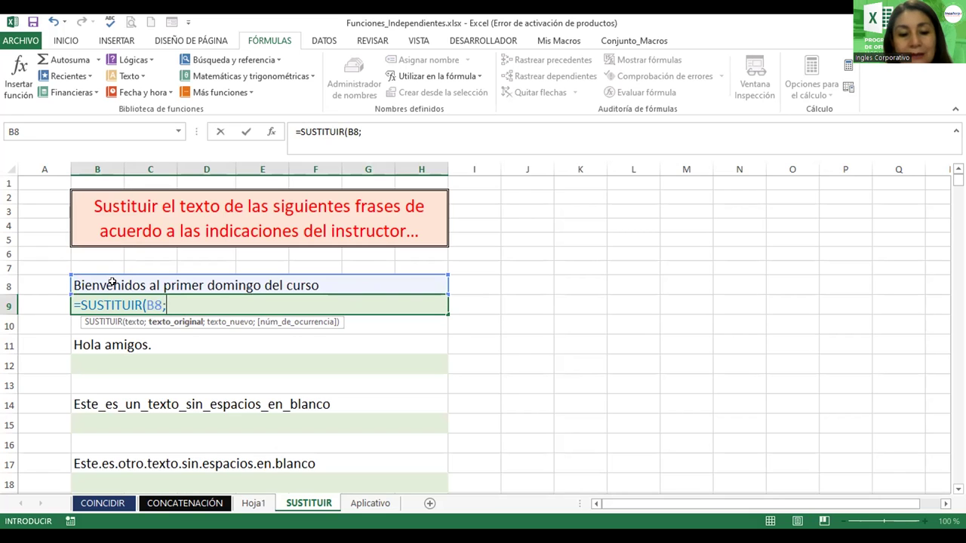
pyautogui.write('"domingo"')
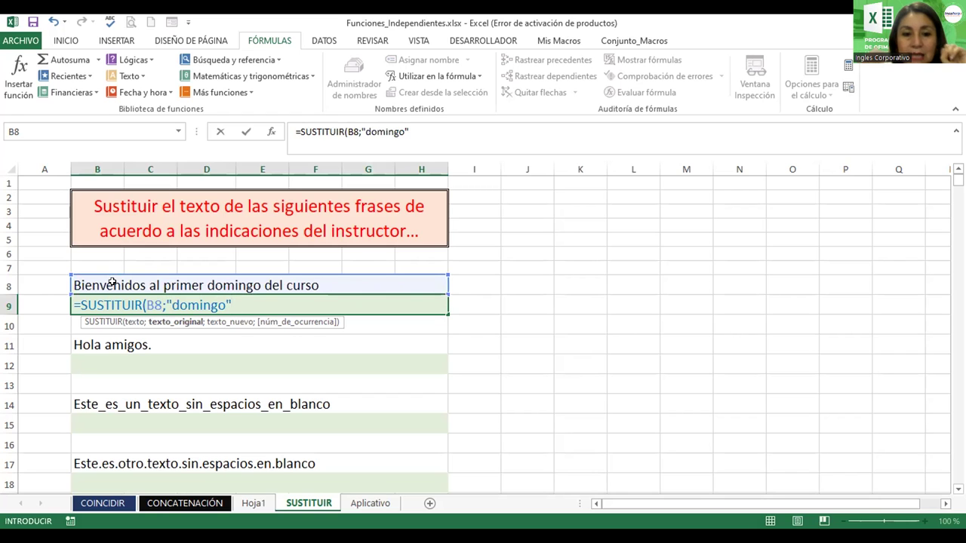
pyautogui.write(';')
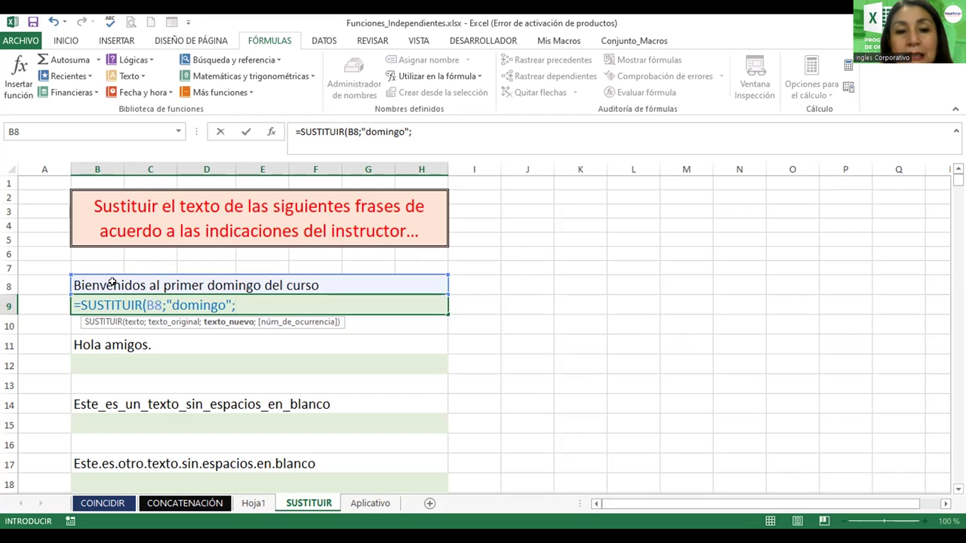
pyautogui.write('"ma')
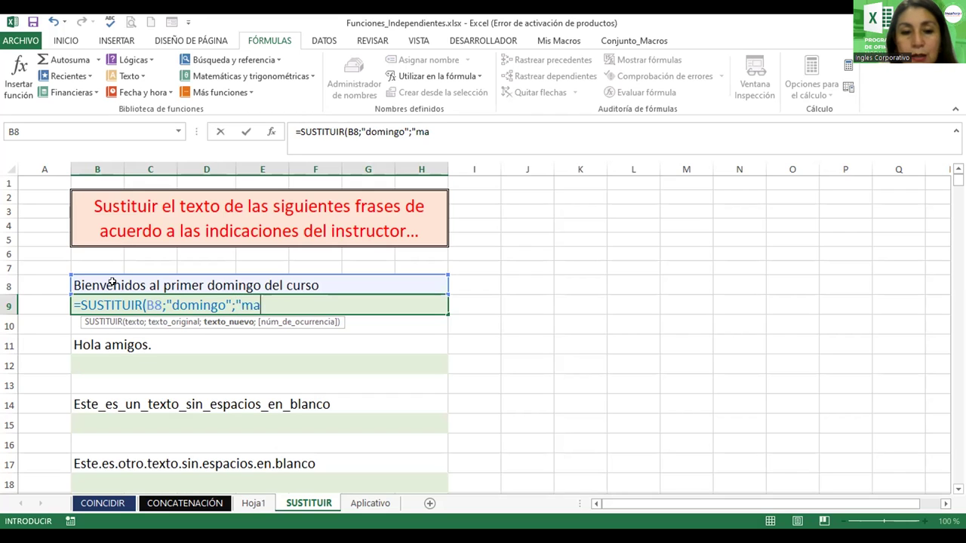
pyautogui.write('rtes"')
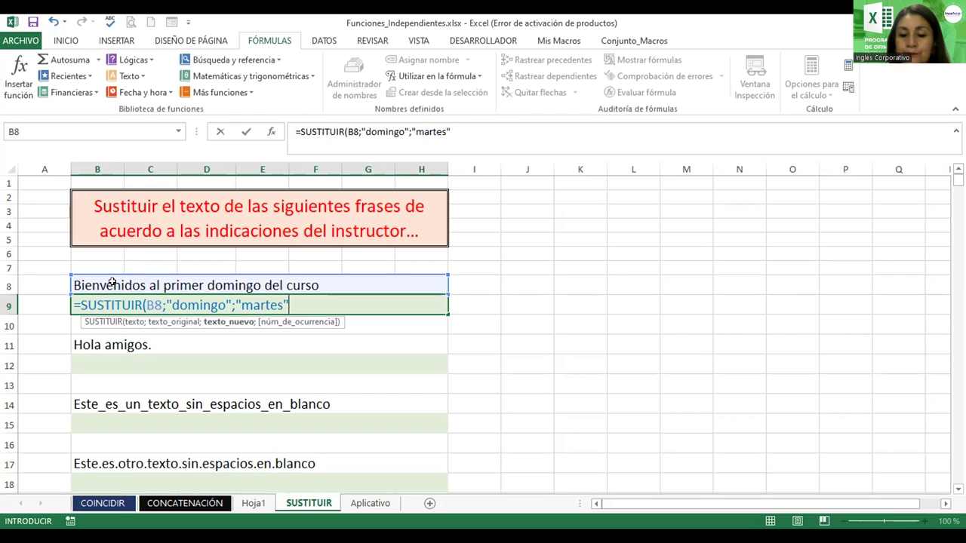
pyautogui.write(')')
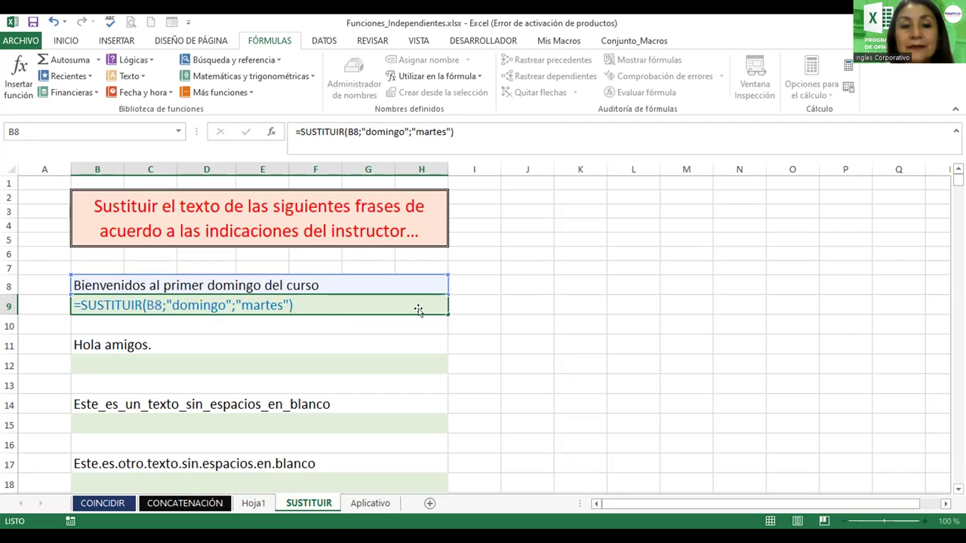
pyautogui.press('Return')
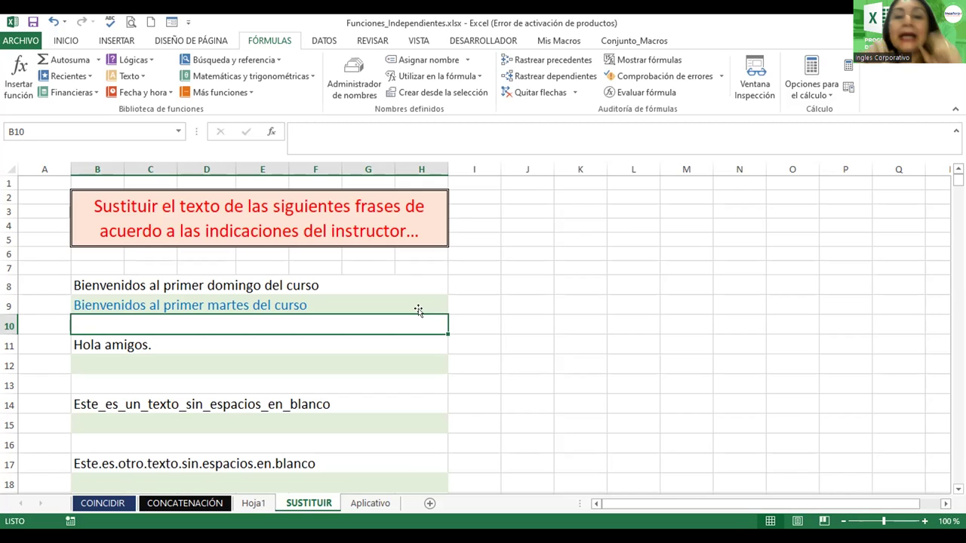
# Step: Review the SUSTITUIR formula in B9 and leave the cell without changing it
pyautogui.click(338, 306)
pyautogui.doubleClick(337, 306)
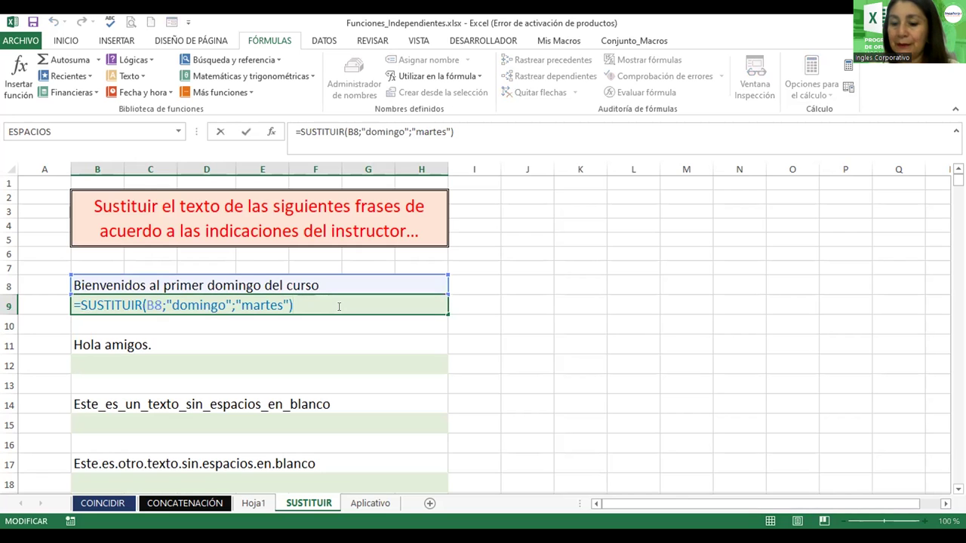
pyautogui.press('Escape')
pyautogui.press('Return')
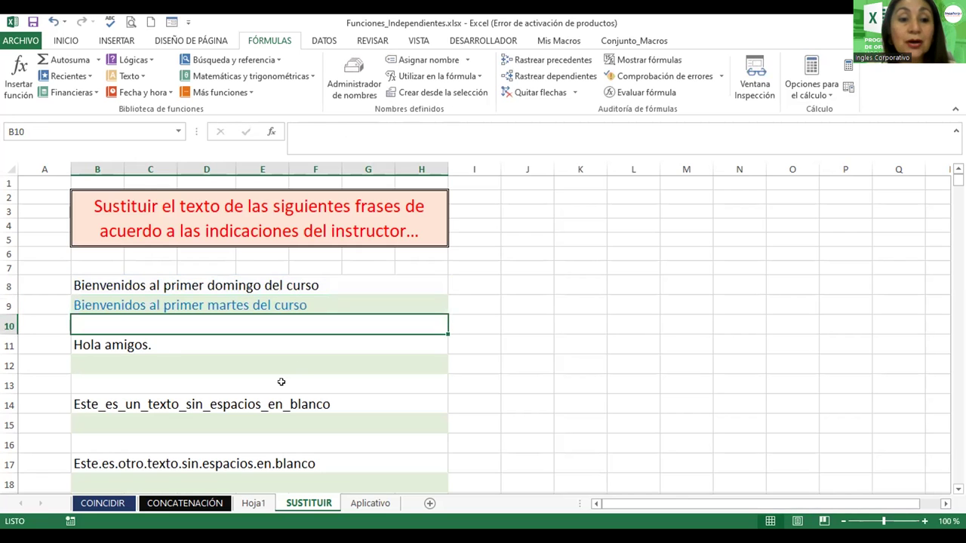
# Step: In B12, enter =SUSTITUIR(B11;"amigos";"colegas") to replace the last word of the second phrase
pyautogui.click(152, 354)
pyautogui.click(153, 340)
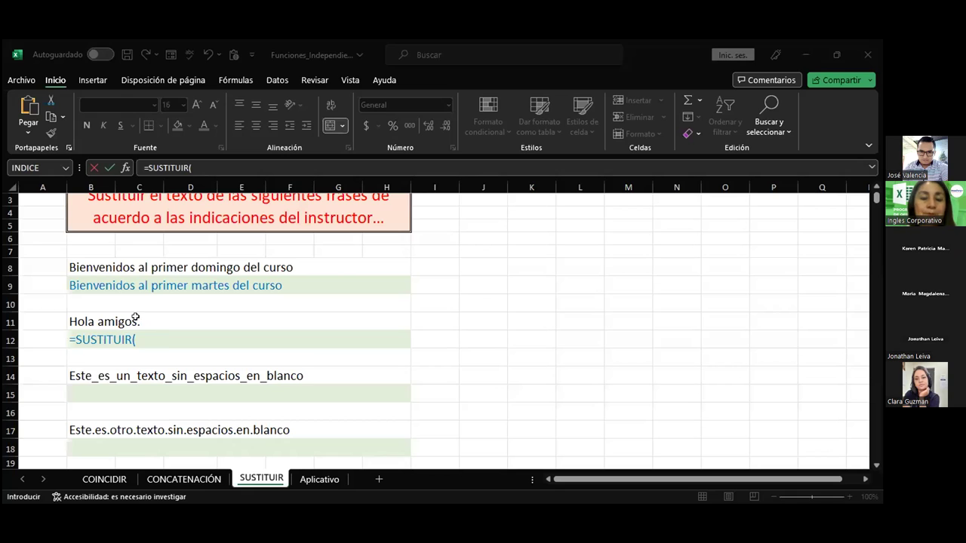
pyautogui.click(135, 317)
pyautogui.write(';')
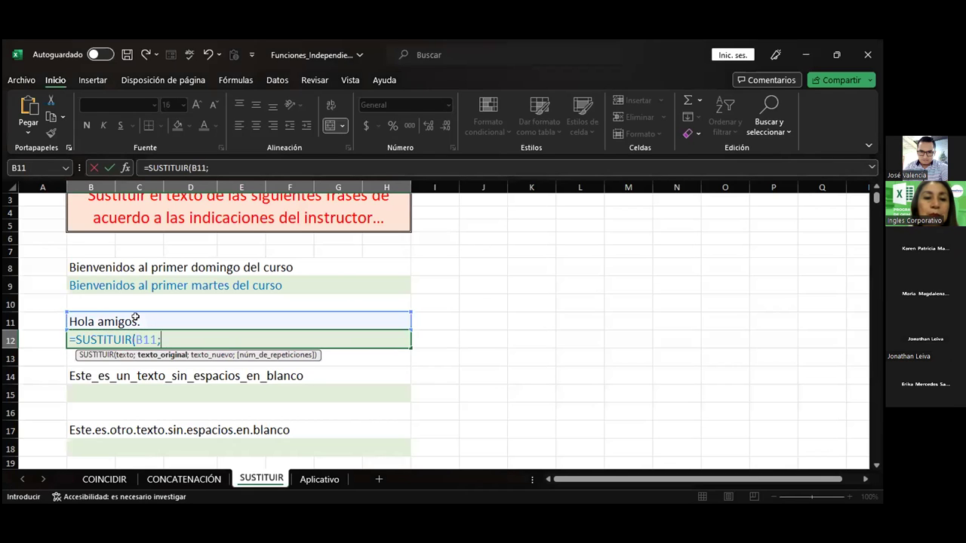
pyautogui.write('"')
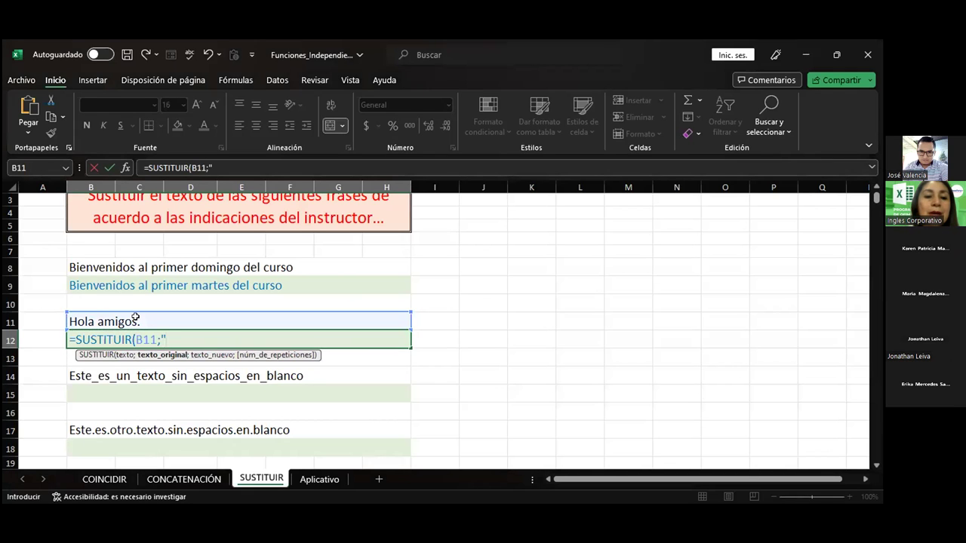
pyautogui.write('amigos')
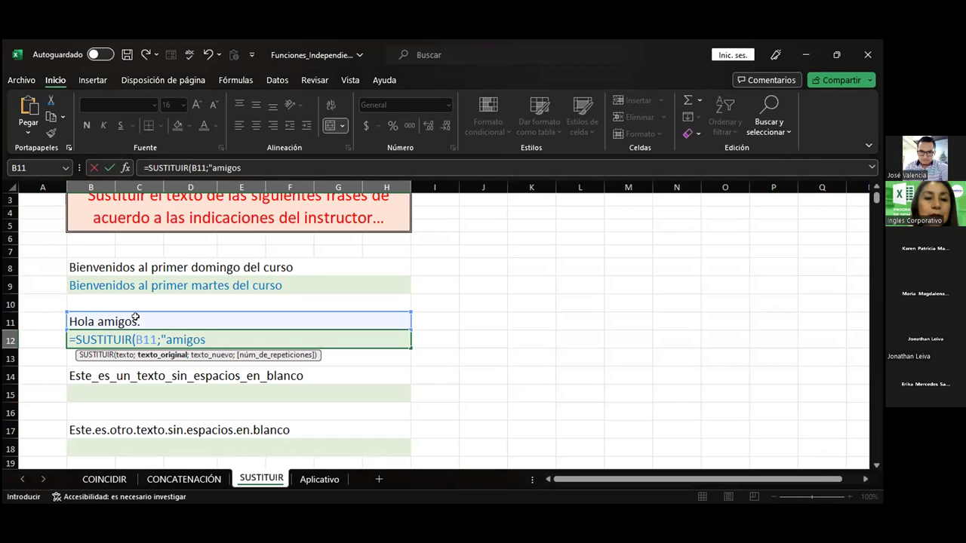
pyautogui.write('";"colegas')
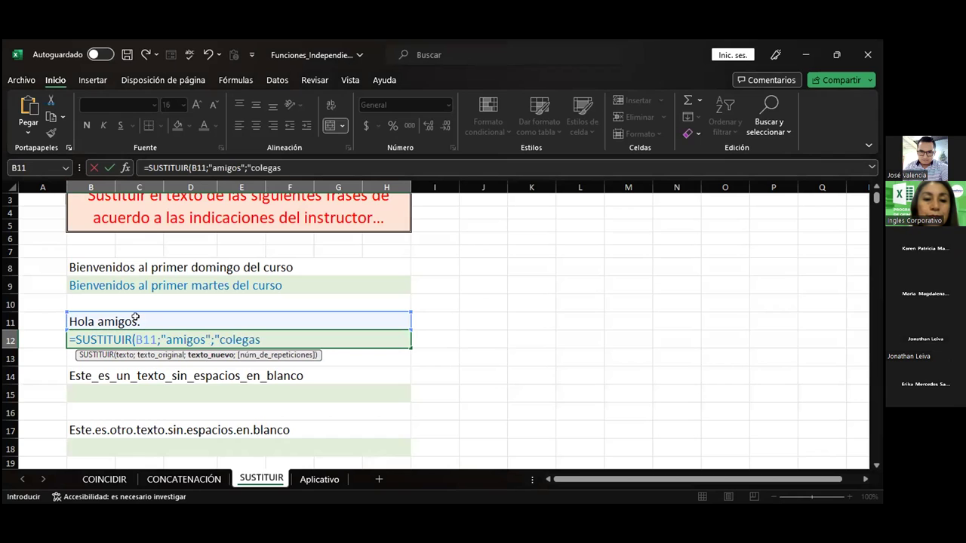
pyautogui.write('"')
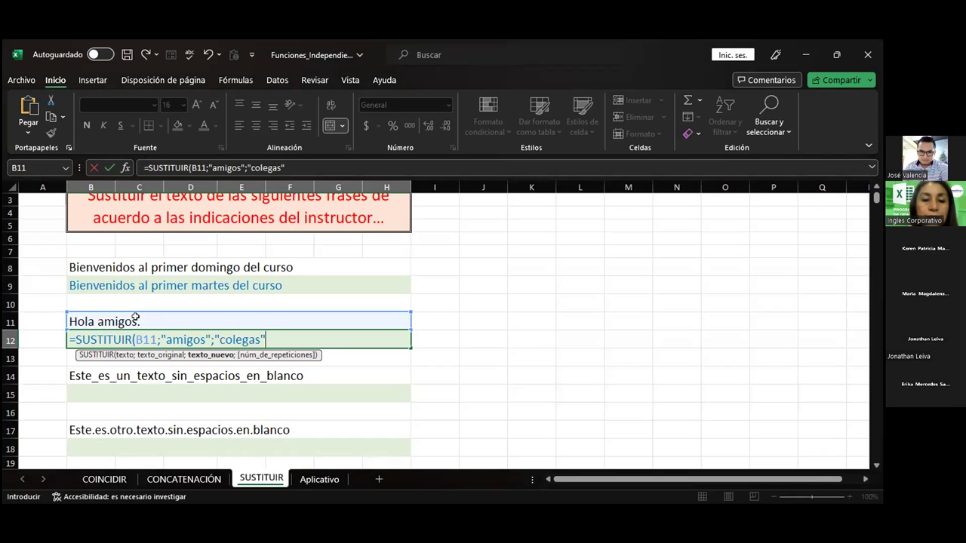
pyautogui.press('Return')
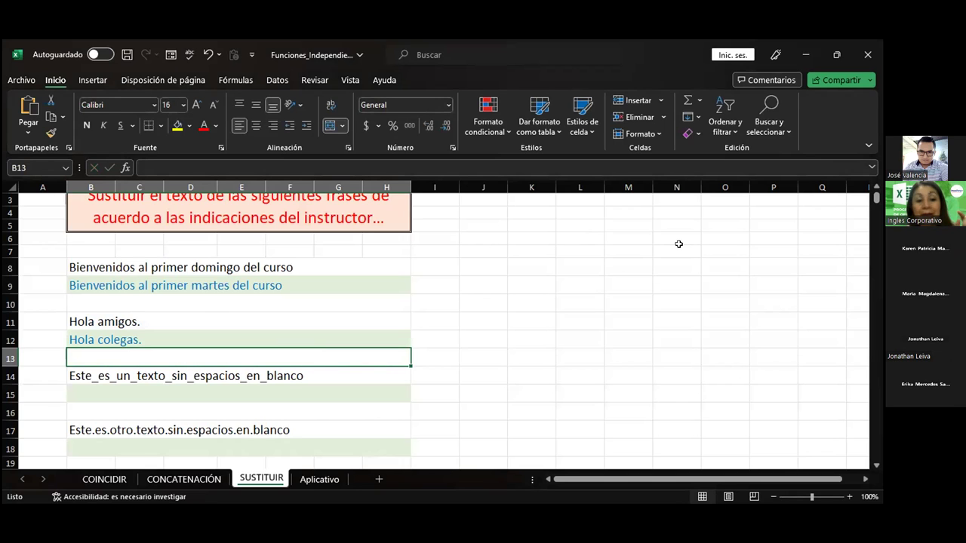
# Step: In B15, enter =SUSTITUIR(B14;"_";" ") to replace the underscores in the third phrase with spaces
pyautogui.doubleClick(178, 390)
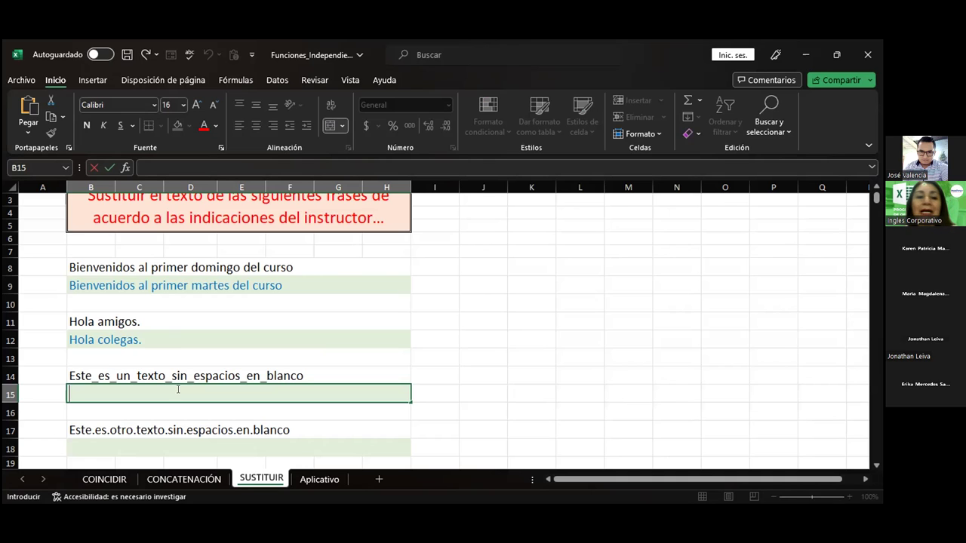
pyautogui.write('=')
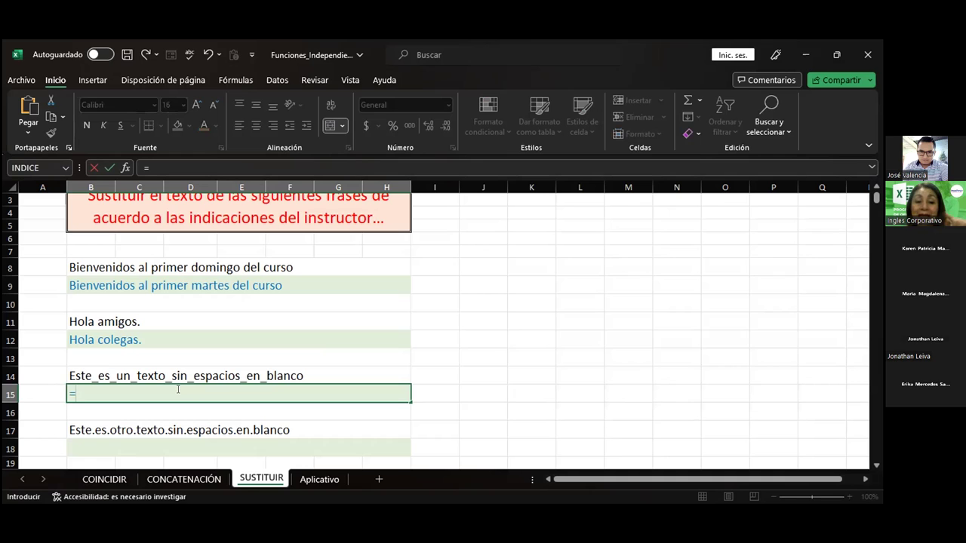
pyautogui.write('sustitu')
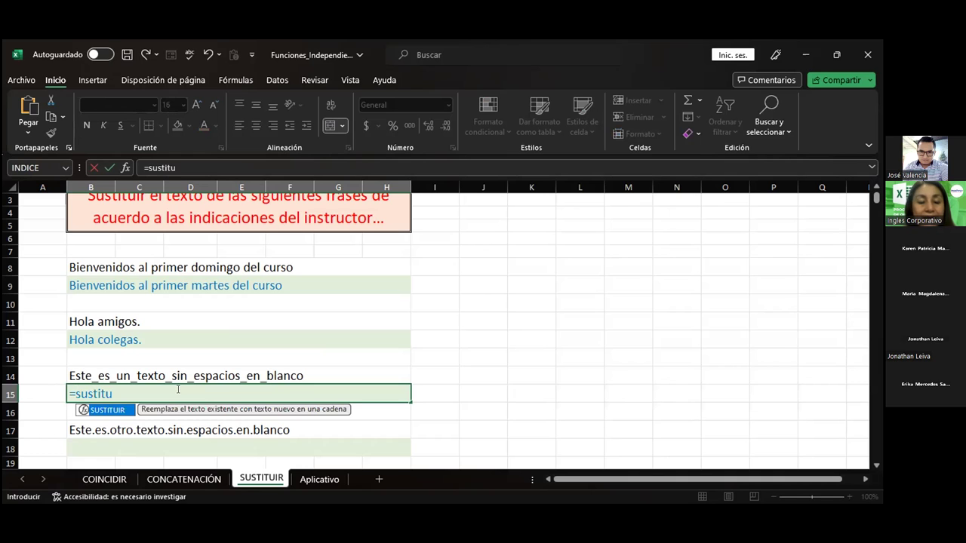
pyautogui.doubleClick(117, 411)
pyautogui.click(113, 375)
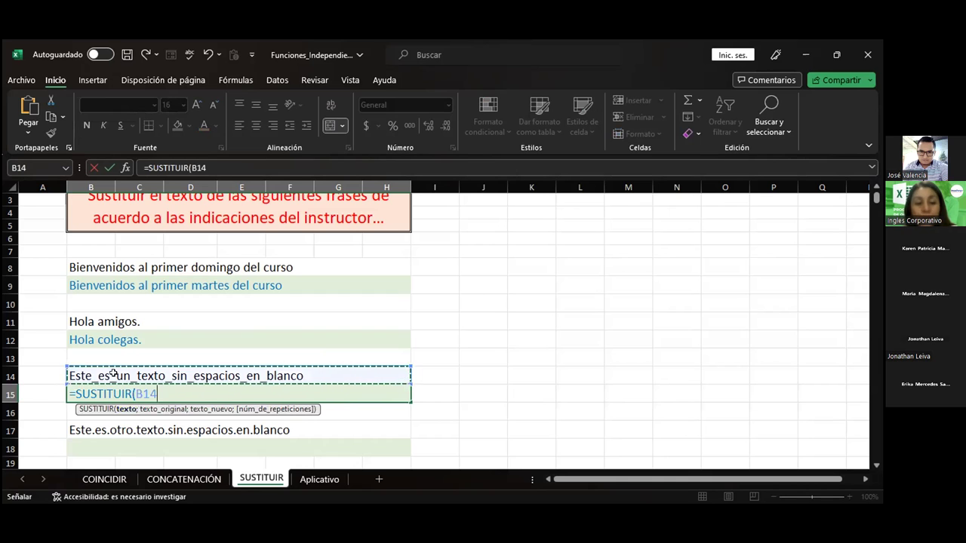
pyautogui.write(';')
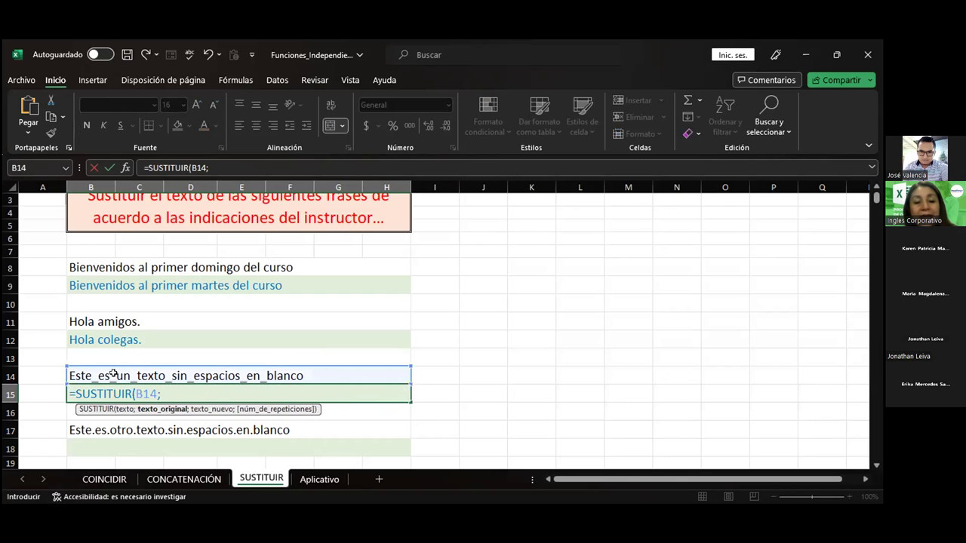
pyautogui.write('"_"')
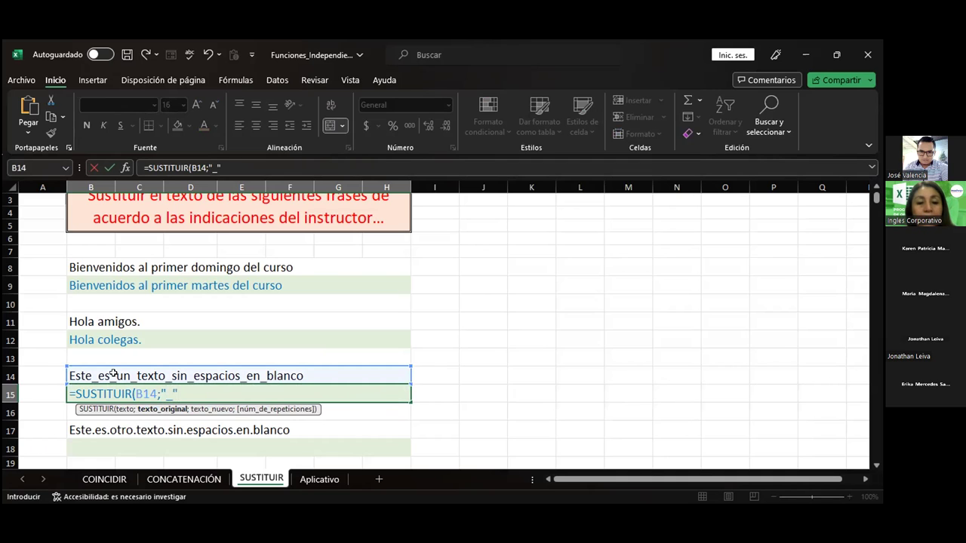
pyautogui.write(';"')
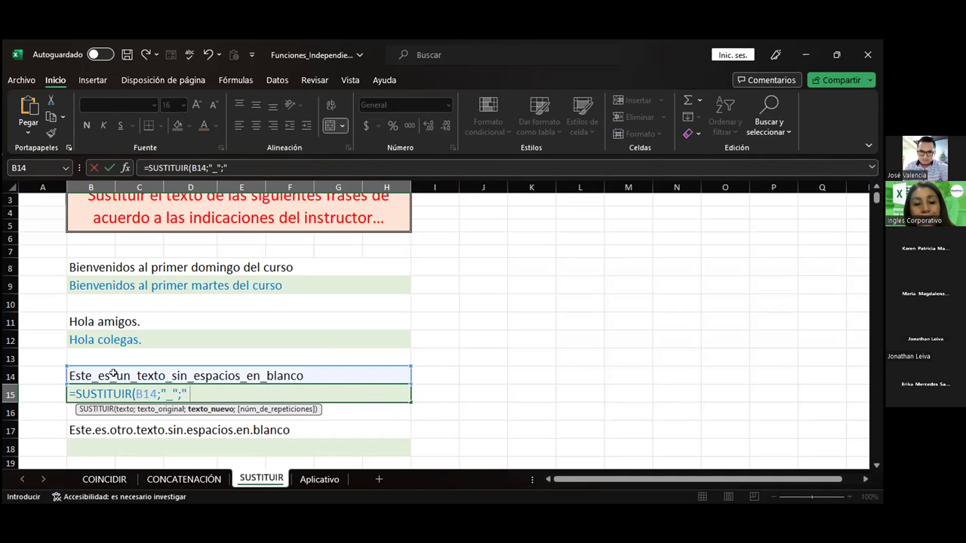
pyautogui.write(' "')
pyautogui.press('Return')
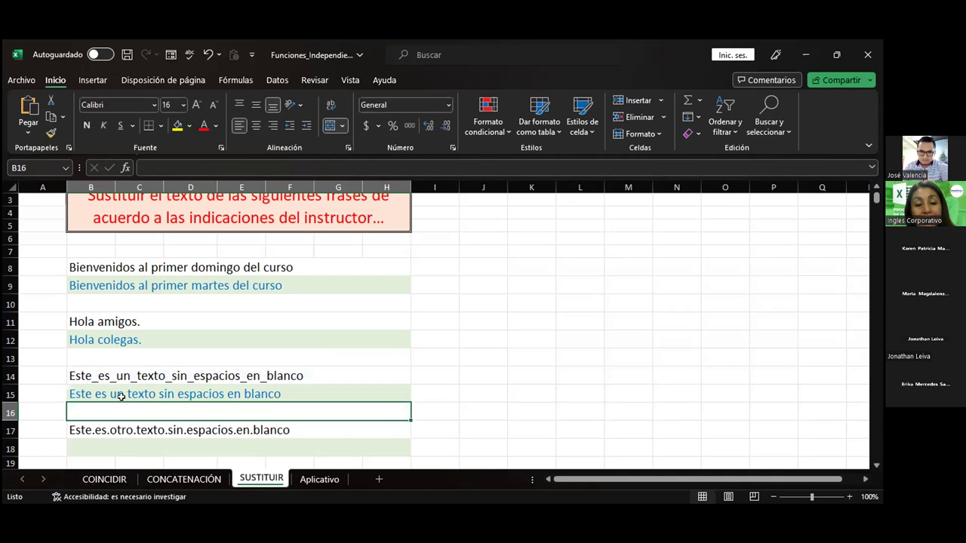
# Step: Review the arguments of the SUSTITUIR formula in B15 and leave the cell without changing it
pyautogui.click(118, 392)
pyautogui.doubleClick(119, 390)
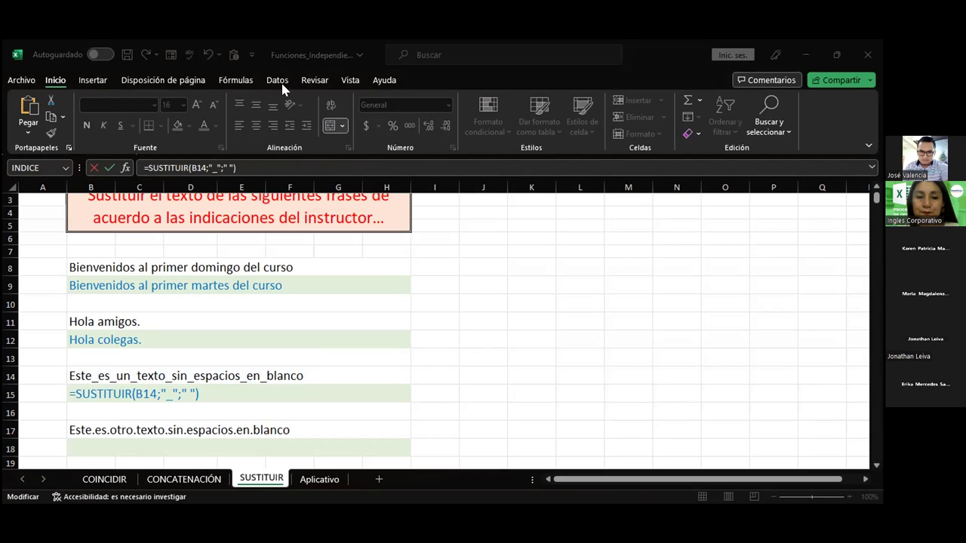
pyautogui.click(207, 391)
pyautogui.press('Return')
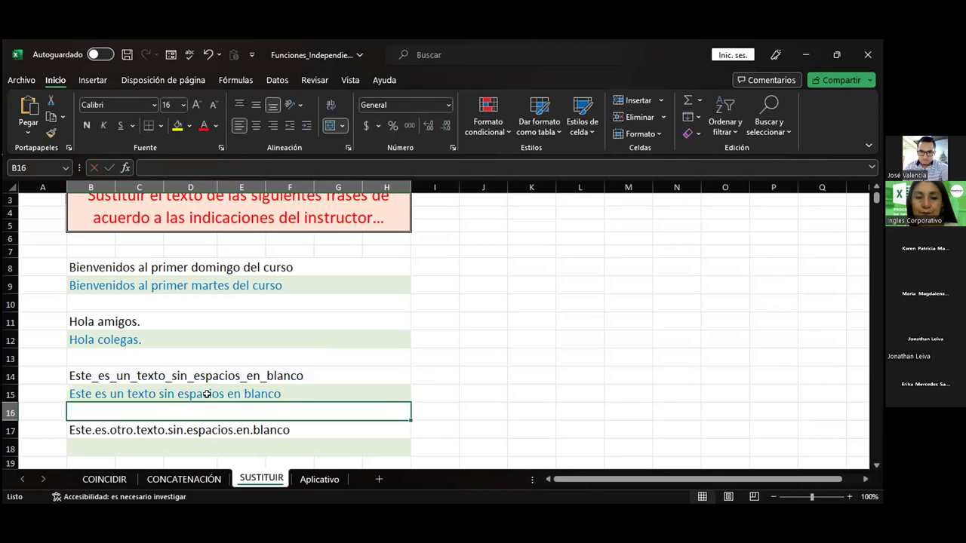
# Step: In B18, enter =SUSTITUIR(B17;".";" ") to replace the periods in the fourth phrase with spaces
pyautogui.doubleClick(191, 445)
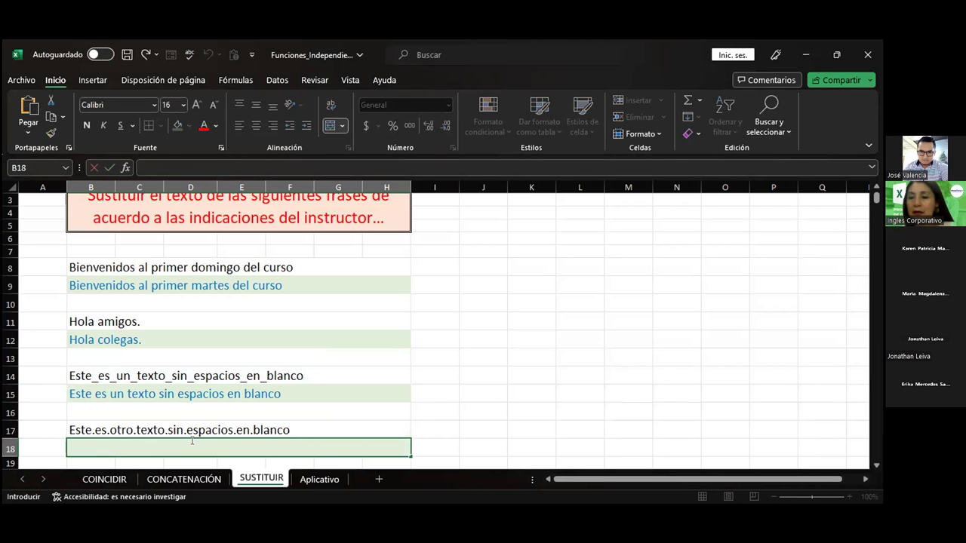
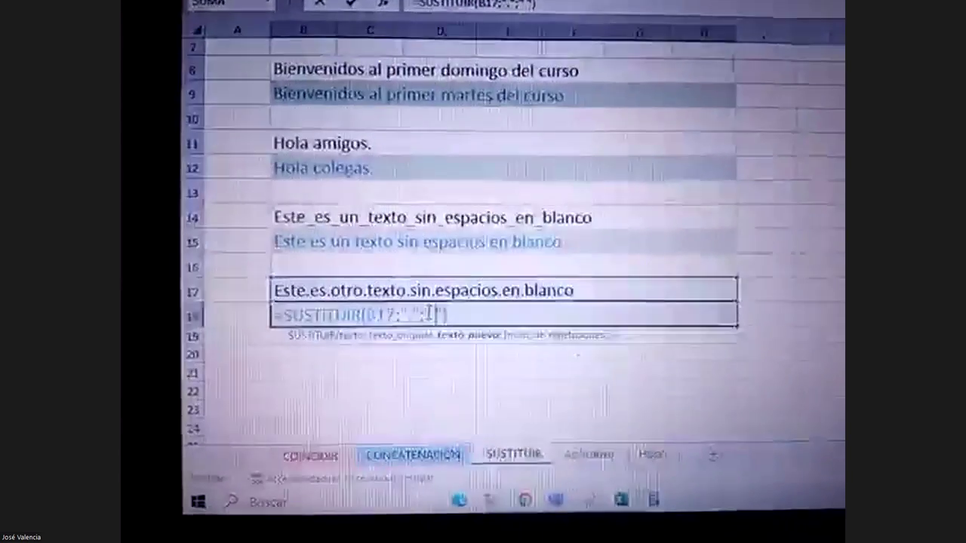
pyautogui.write(')')
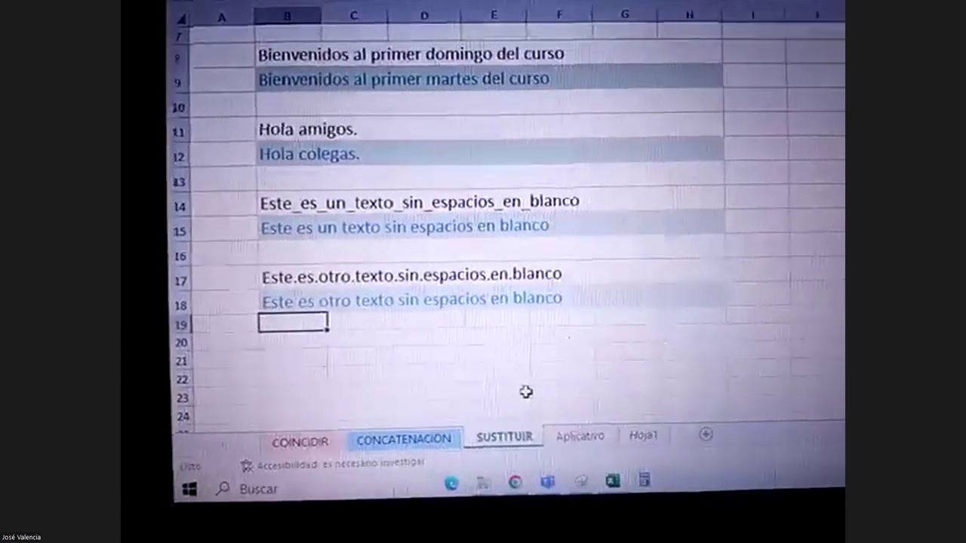
pyautogui.click(534, 291)
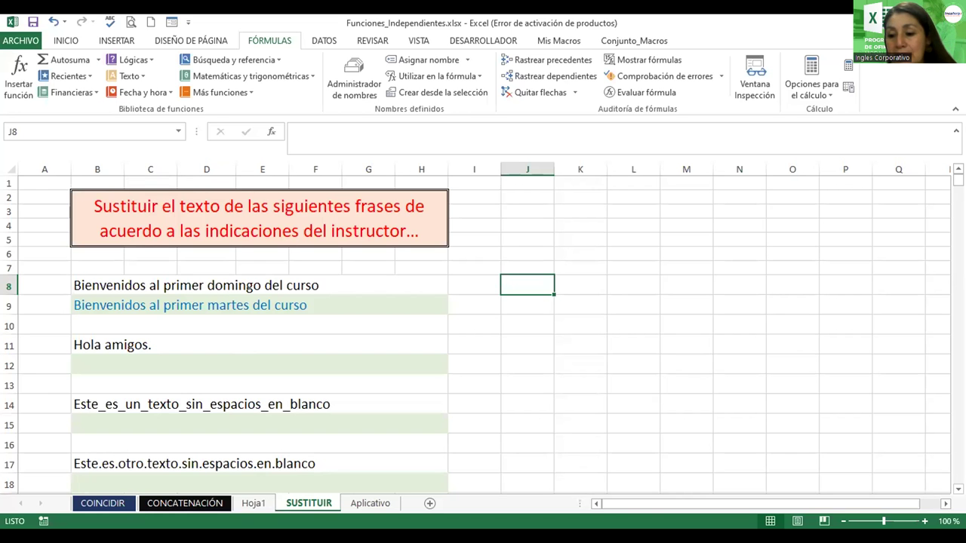
# Step: Look over the phrases on the SUSTITUIR sheet, the pasted names on Hoja1 and the CONCATENACIÓN sheet
pyautogui.scroll(-3, 945, 482)
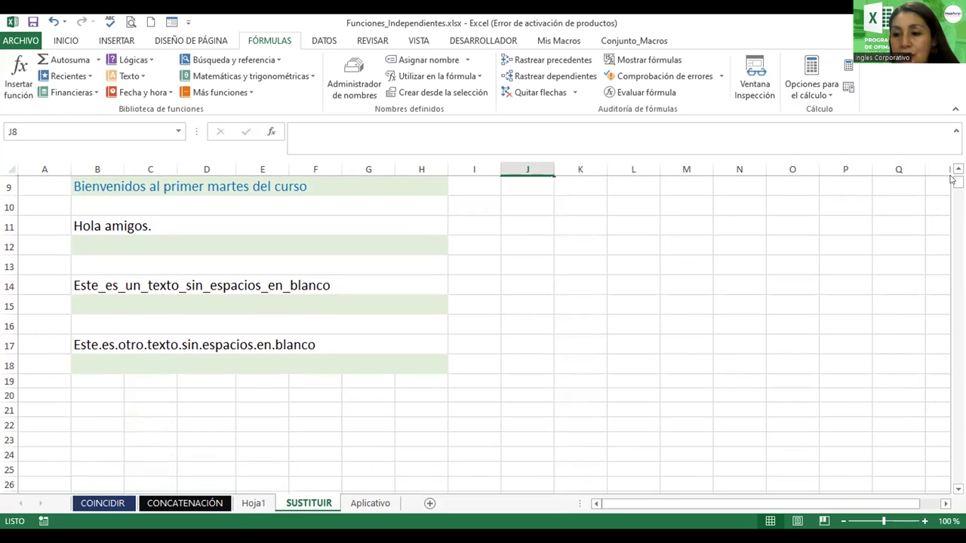
pyautogui.scroll(3, 262, 506)
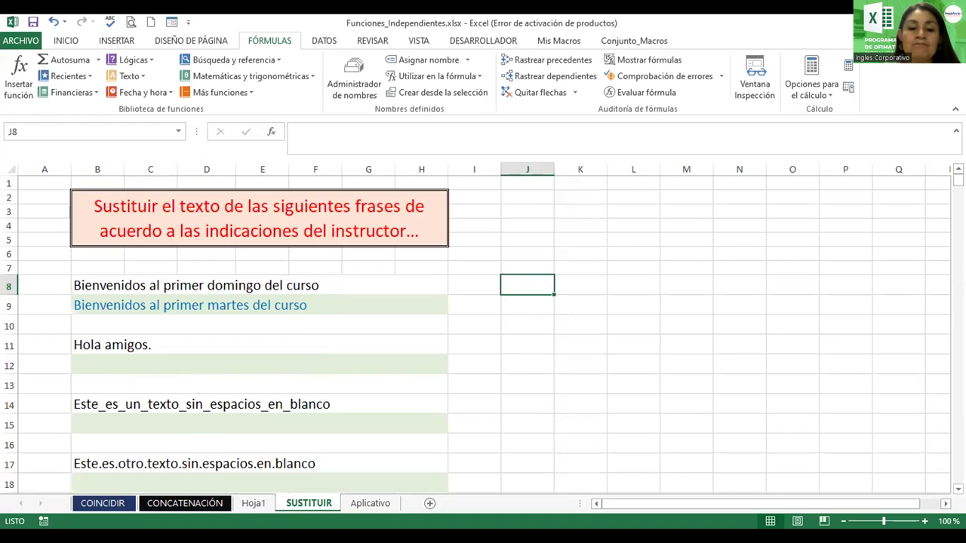
pyautogui.click(247, 506)
pyautogui.click(306, 504)
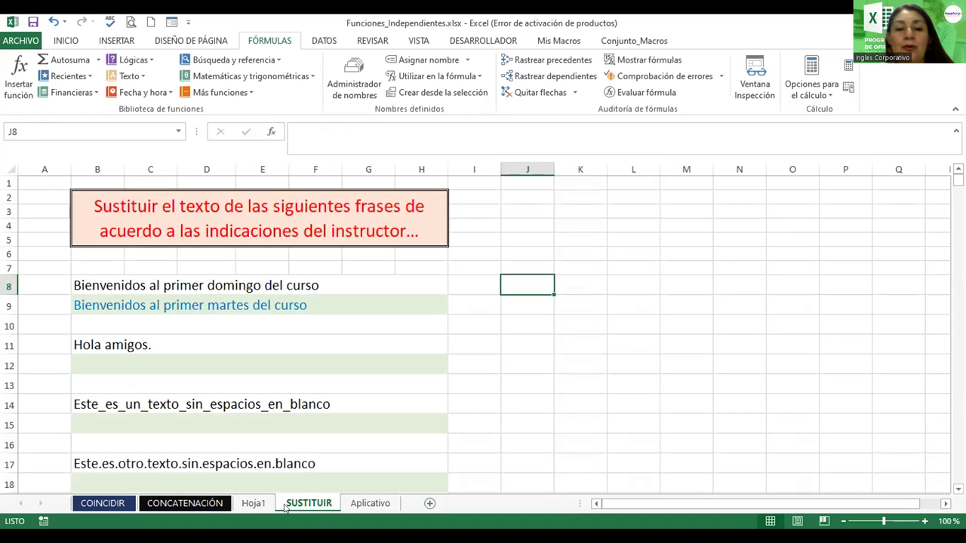
pyautogui.click(252, 499)
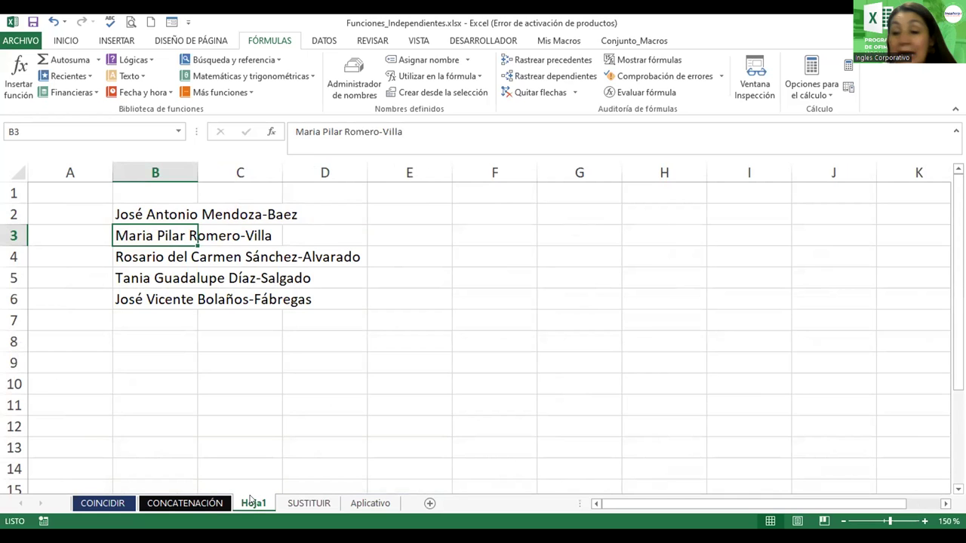
pyautogui.click(207, 505)
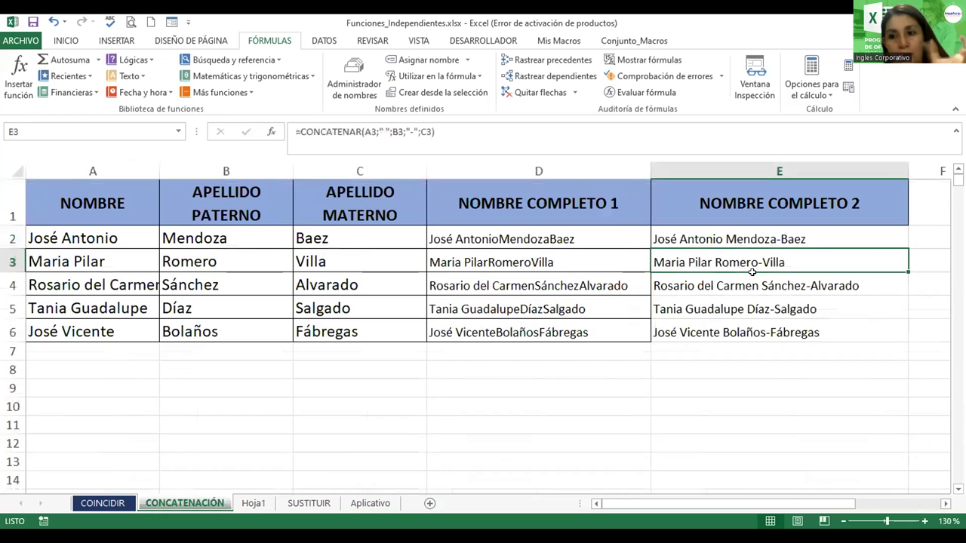
# Step: Rename the Hoja1 sheet as Texto
pyautogui.click(253, 505)
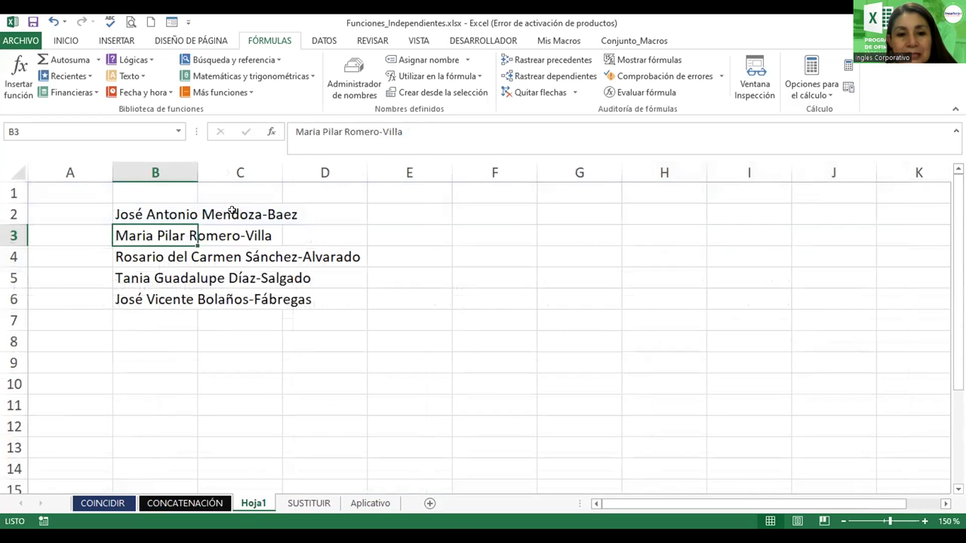
pyautogui.doubleClick(256, 504)
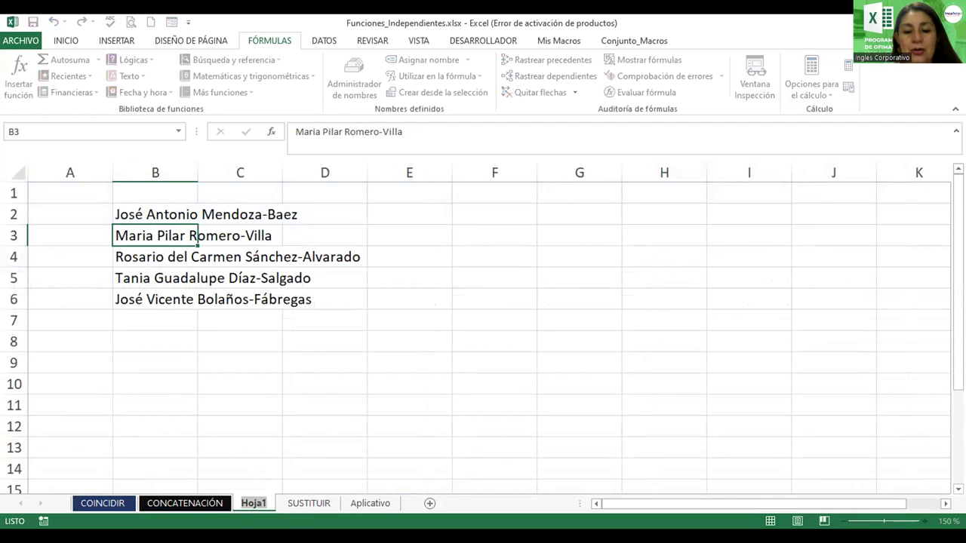
pyautogui.write('Texto')
pyautogui.press('Return')
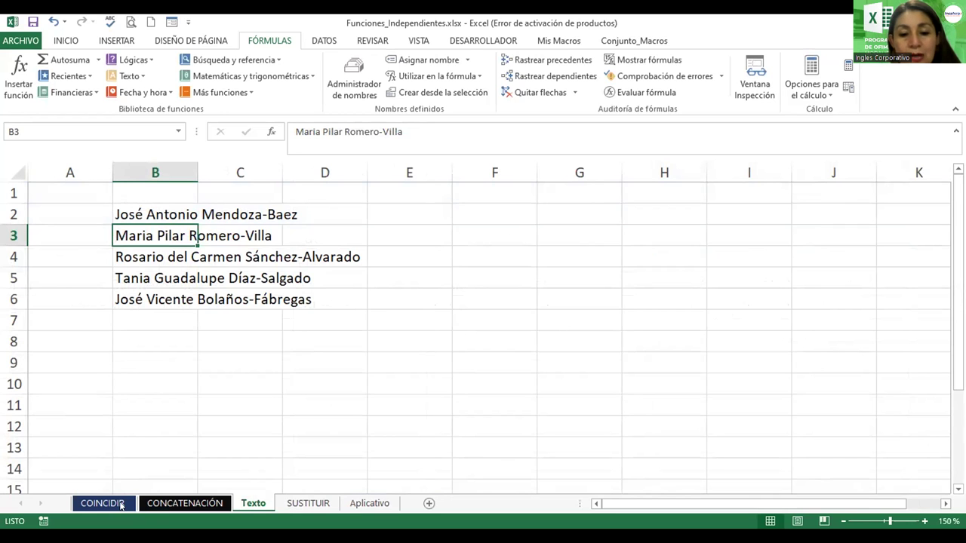
# Step: Open the Aplicativo sheet with the INDICE and COINCIDIR exercise and enlarge its view to 180%
pyautogui.click(287, 504)
pyautogui.click(361, 503)
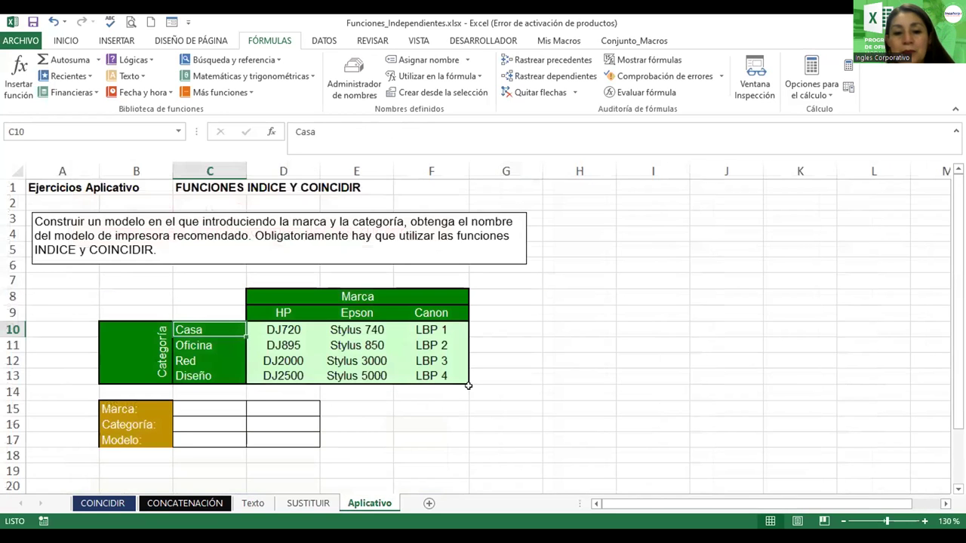
pyautogui.click(692, 311)
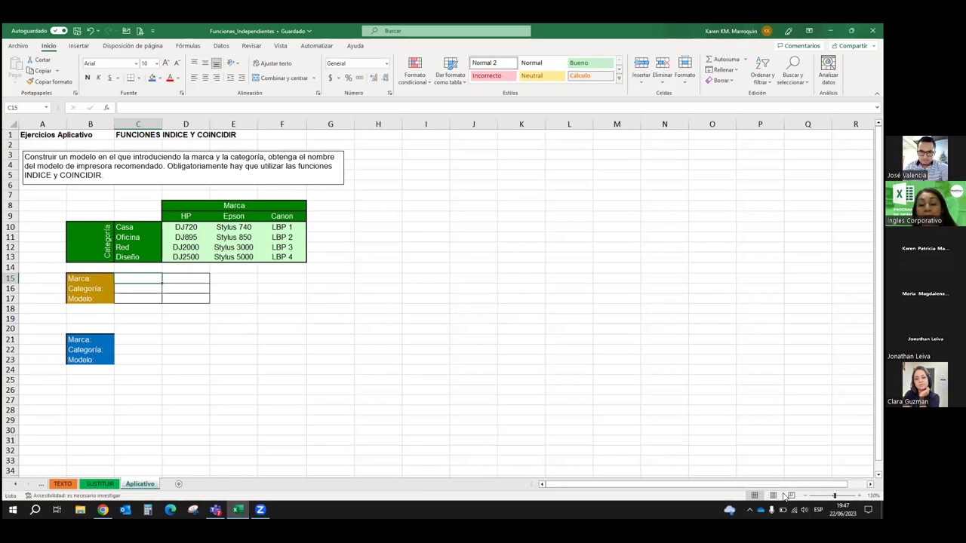
pyautogui.click(860, 495)
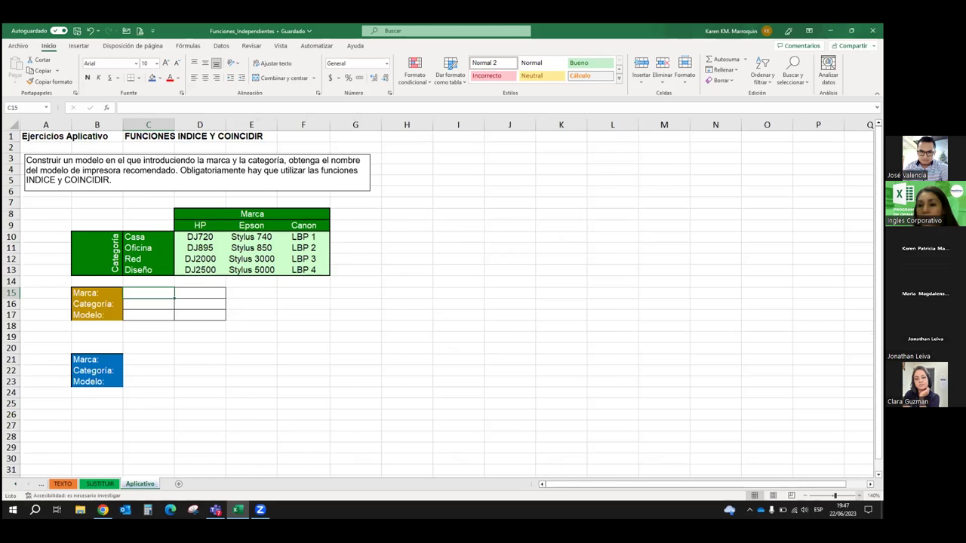
pyautogui.click(860, 495)
pyautogui.click(860, 495)
pyautogui.click(860, 495)
pyautogui.click(860, 495)
pyautogui.click(536, 418)
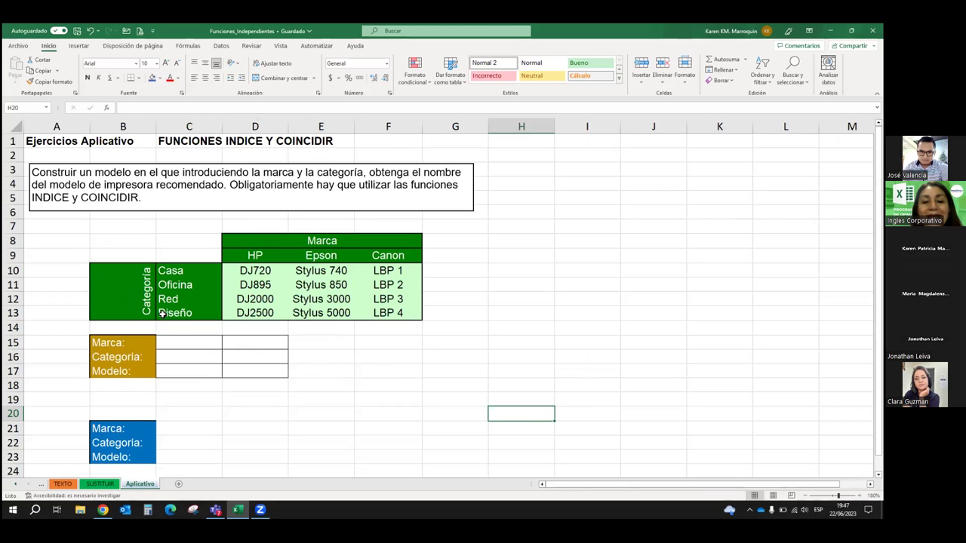
# Step: Add a drop-down list validation to the Marca cell C15 with the brands in D9:F9 as source, and check its options
pyautogui.click(183, 341)
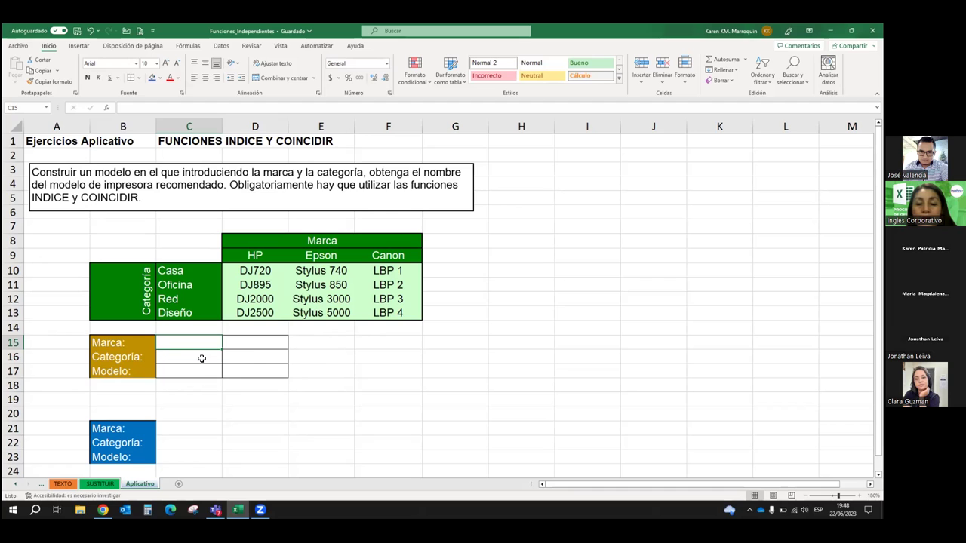
pyautogui.click(202, 358)
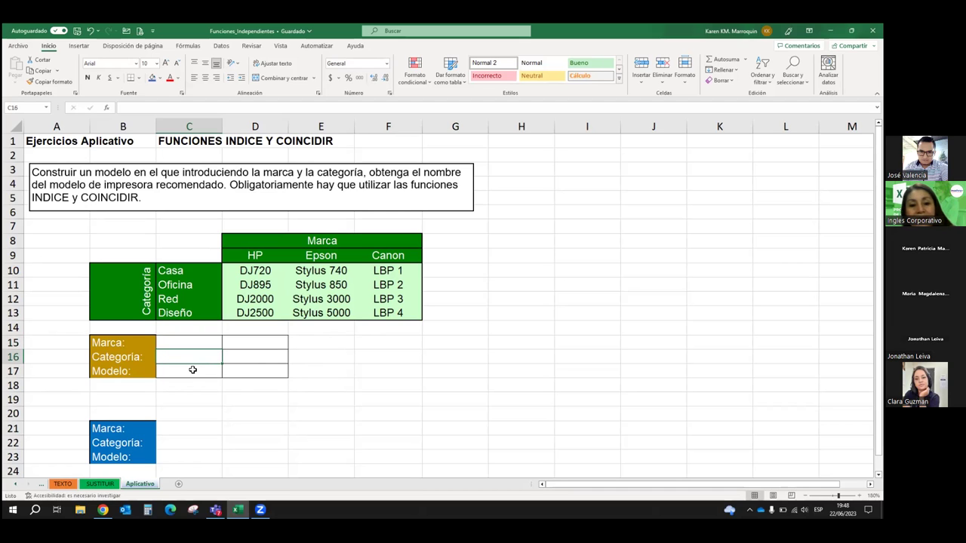
pyautogui.click(193, 342)
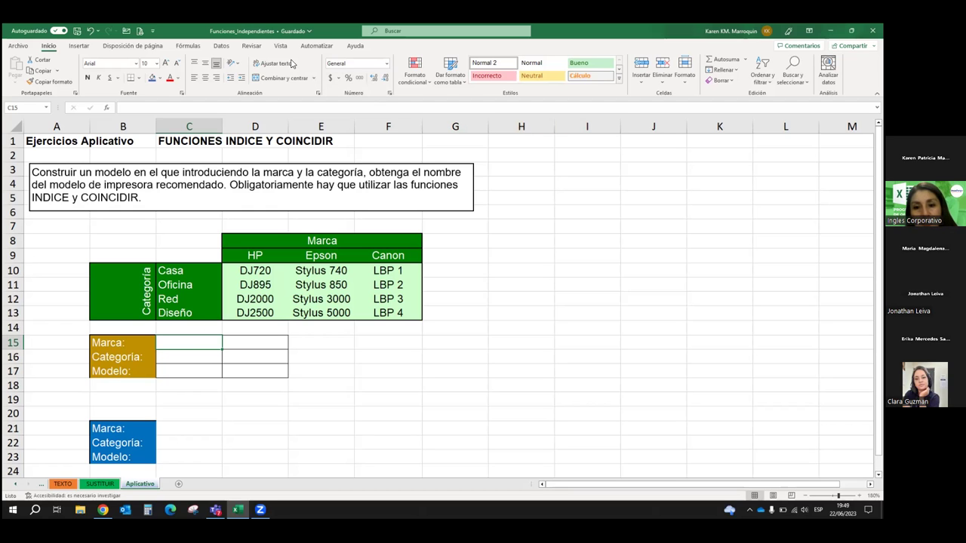
pyautogui.click(188, 45)
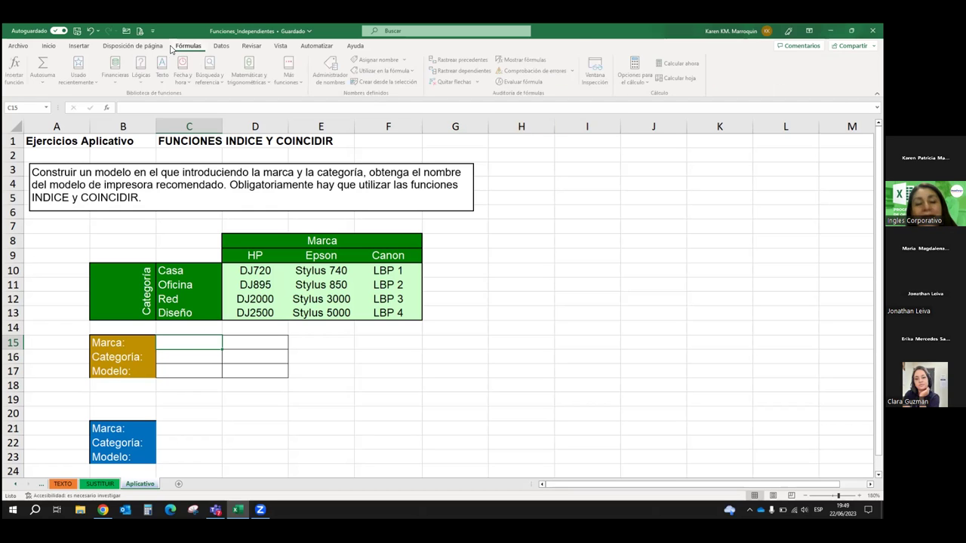
pyautogui.click(221, 45)
pyautogui.click(597, 81)
pyautogui.click(609, 99)
pyautogui.click(302, 362)
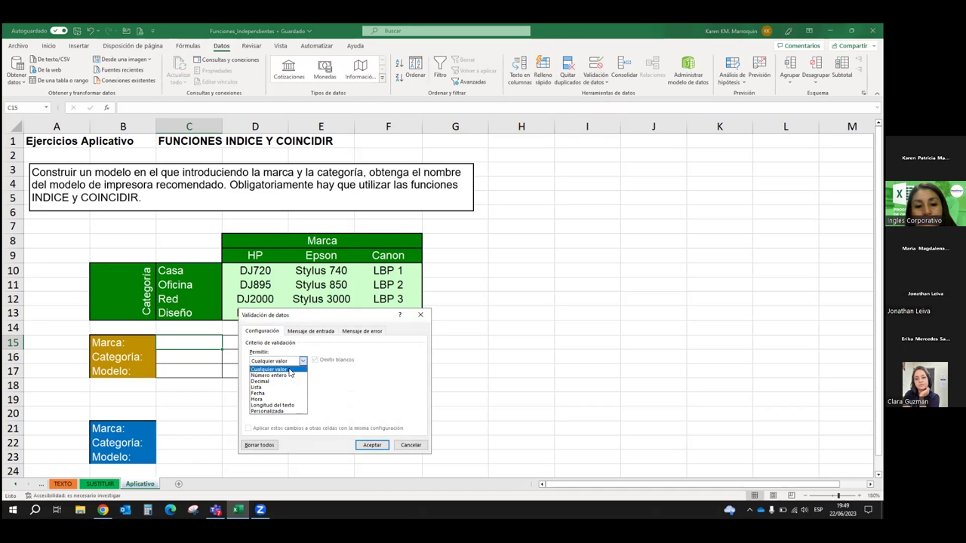
pyautogui.click(274, 388)
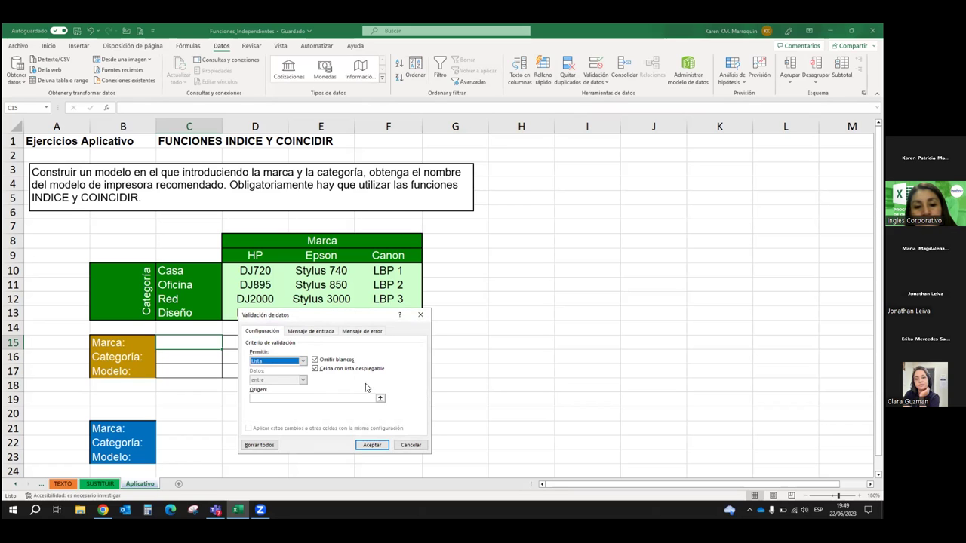
pyautogui.click(380, 400)
pyautogui.moveTo(279, 256); pyautogui.dragTo(386, 248)
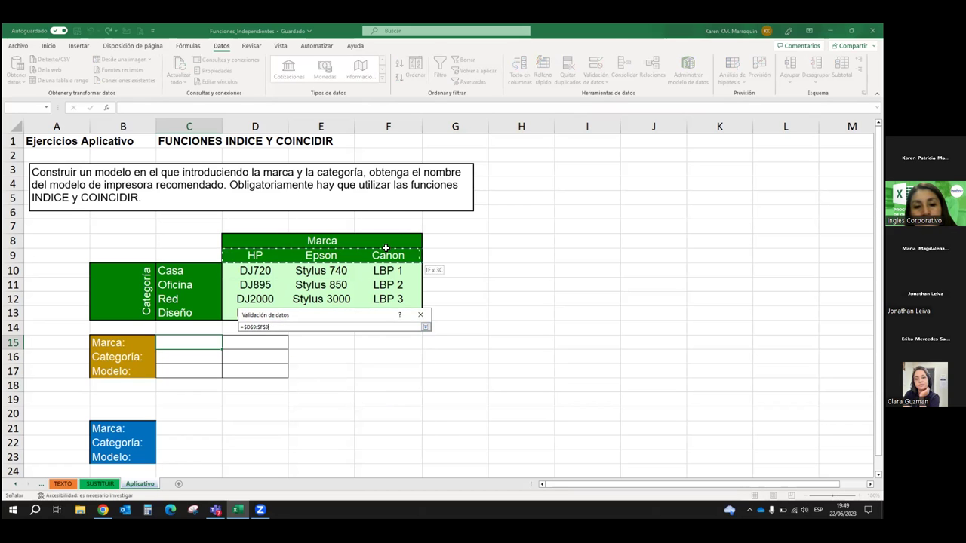
pyautogui.click(425, 326)
pyautogui.click(371, 446)
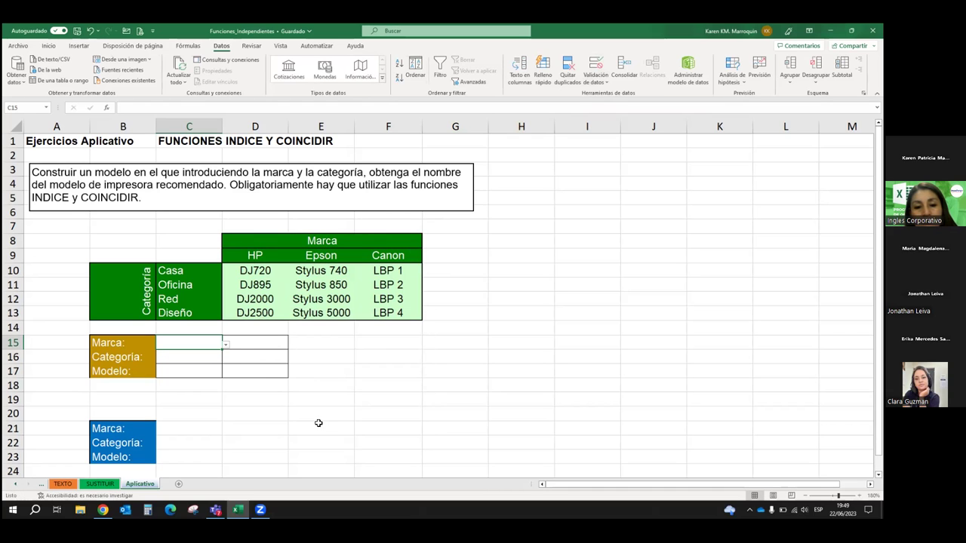
pyautogui.click(226, 347)
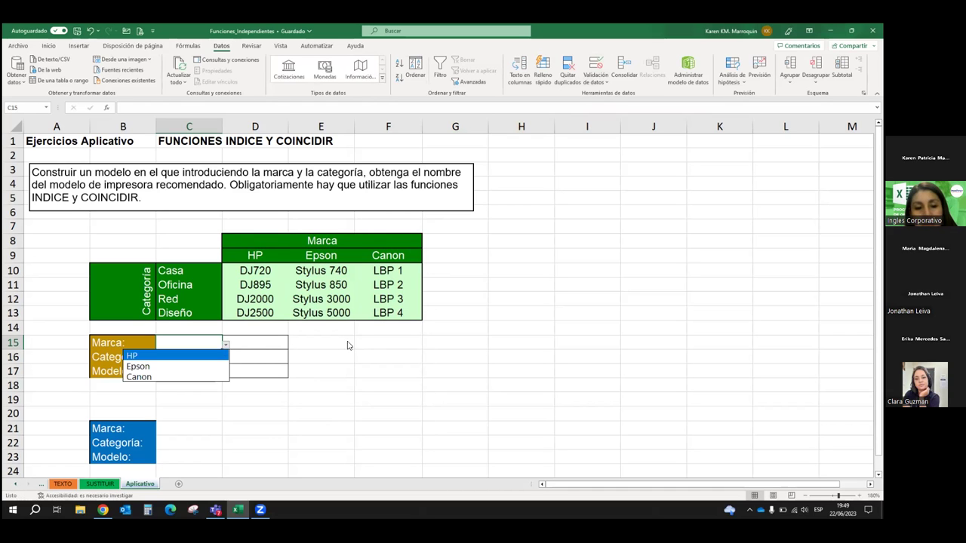
pyautogui.press('Escape')
# Step: Add a drop-down list validation to the Categoría cell C16 with C10:C13 as source, and check its options
pyautogui.click(178, 356)
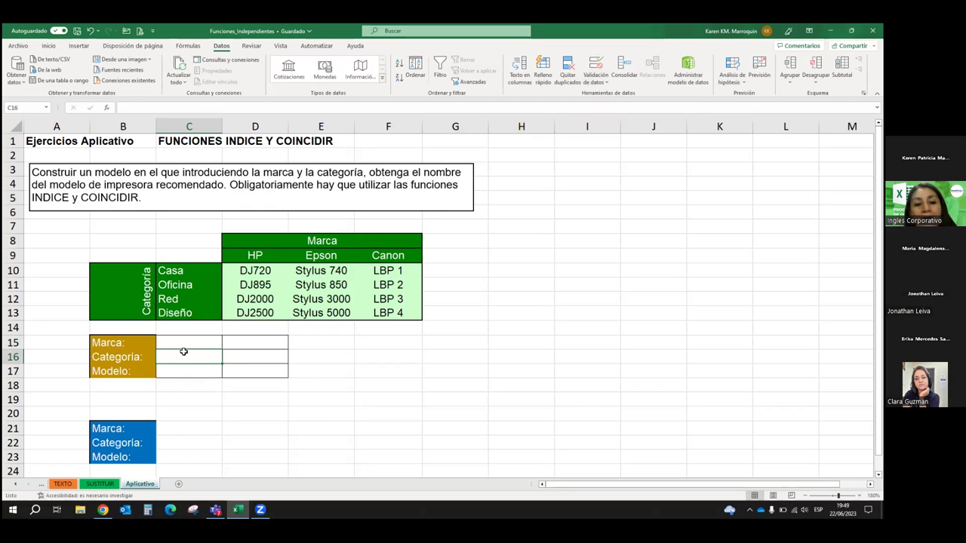
pyautogui.click(597, 82)
pyautogui.click(613, 96)
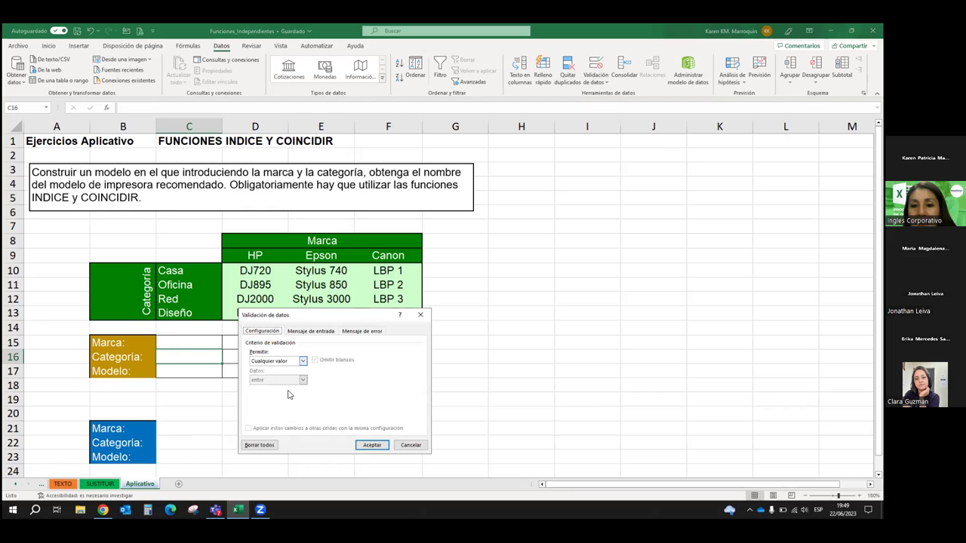
pyautogui.click(302, 361)
pyautogui.click(264, 388)
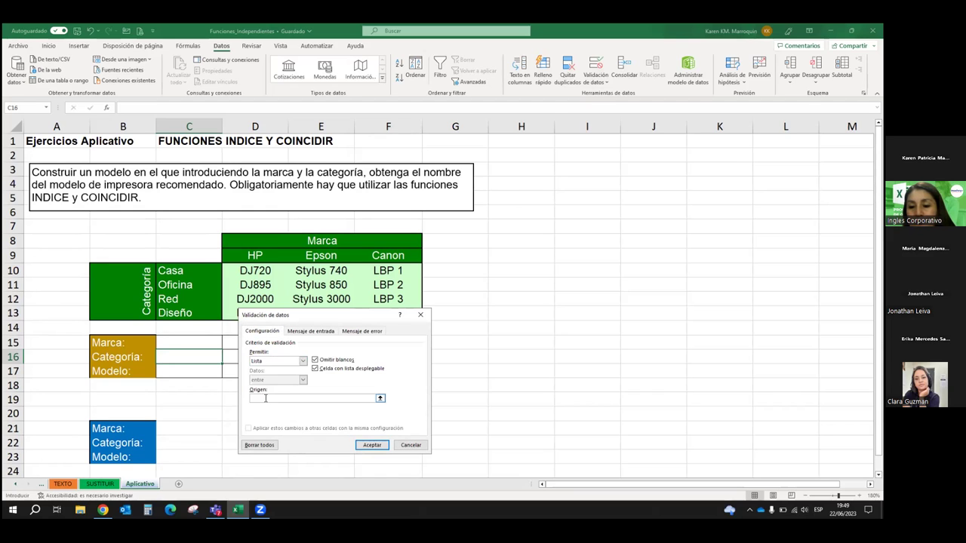
pyautogui.click(380, 398)
pyautogui.moveTo(174, 272); pyautogui.dragTo(173, 312)
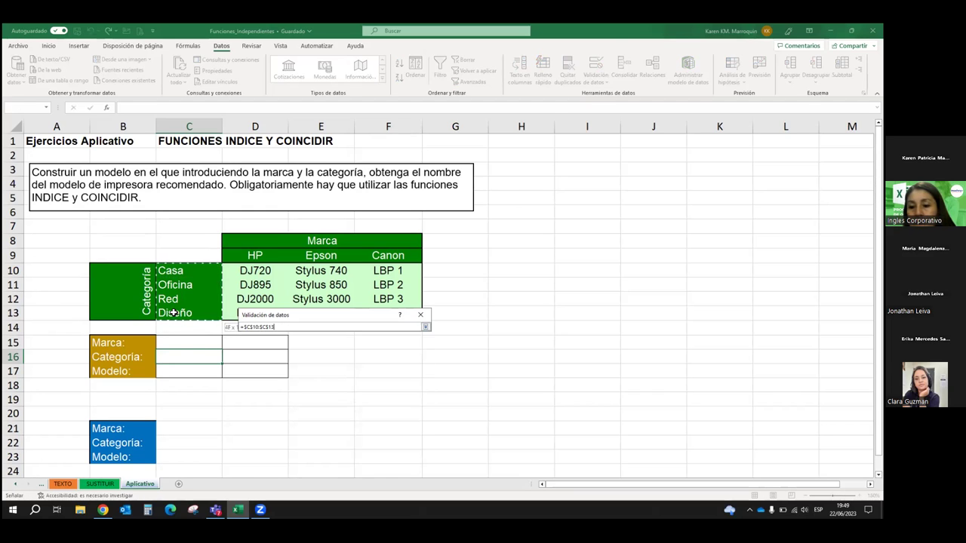
pyautogui.click(425, 327)
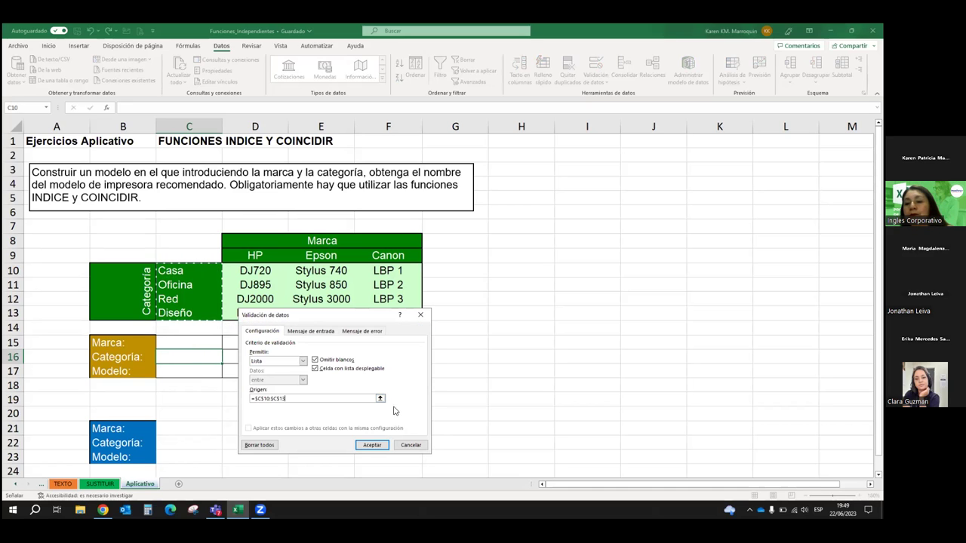
pyautogui.click(372, 445)
pyautogui.click(225, 359)
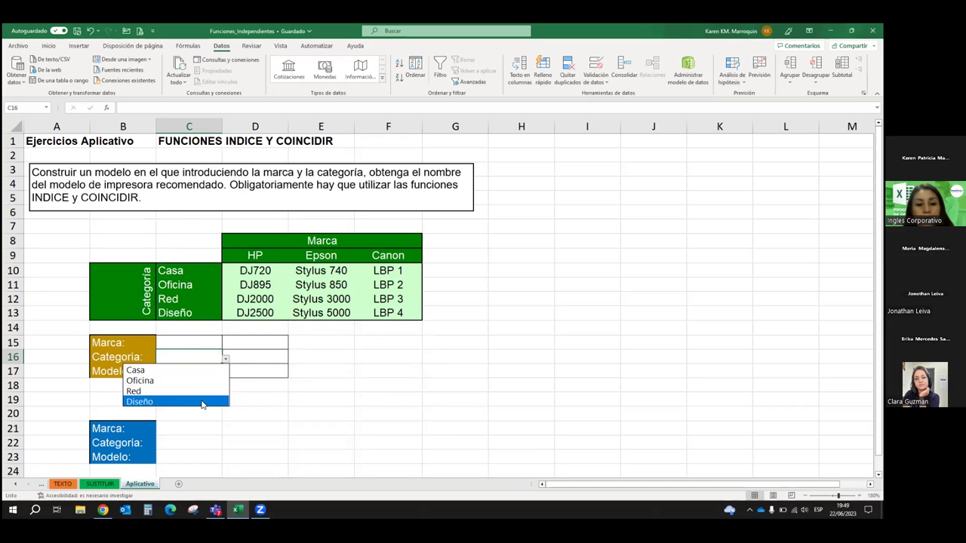
pyautogui.press('Escape')
pyautogui.click(210, 371)
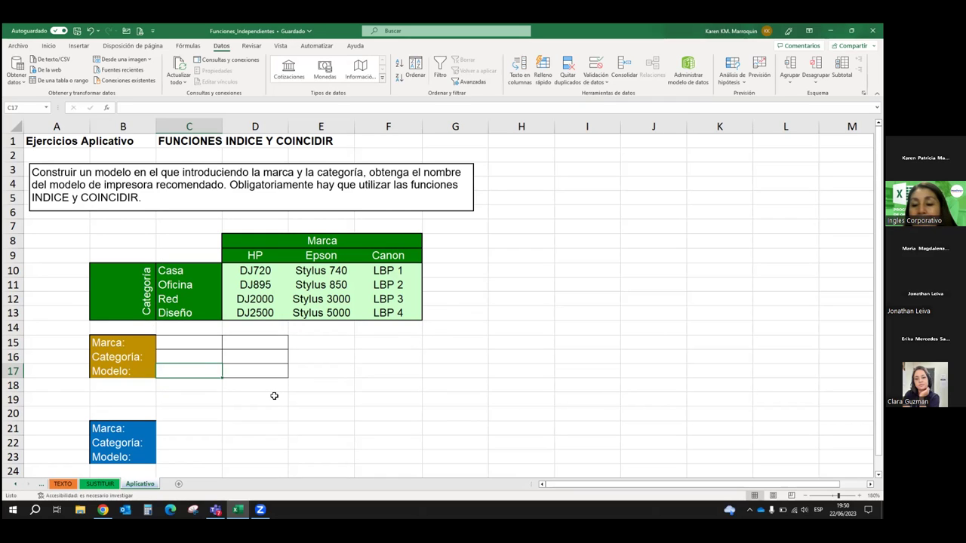
pyautogui.write('=')
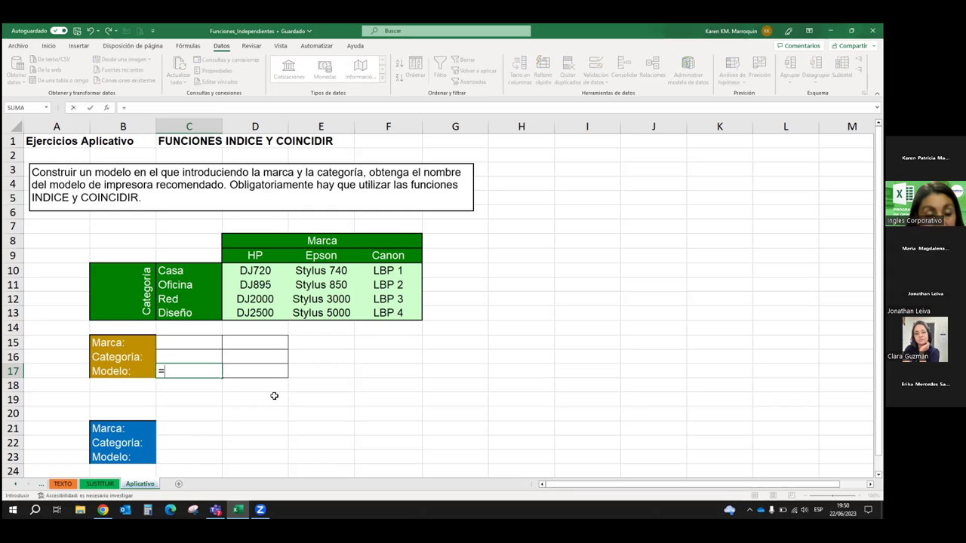
pyautogui.press('Escape')
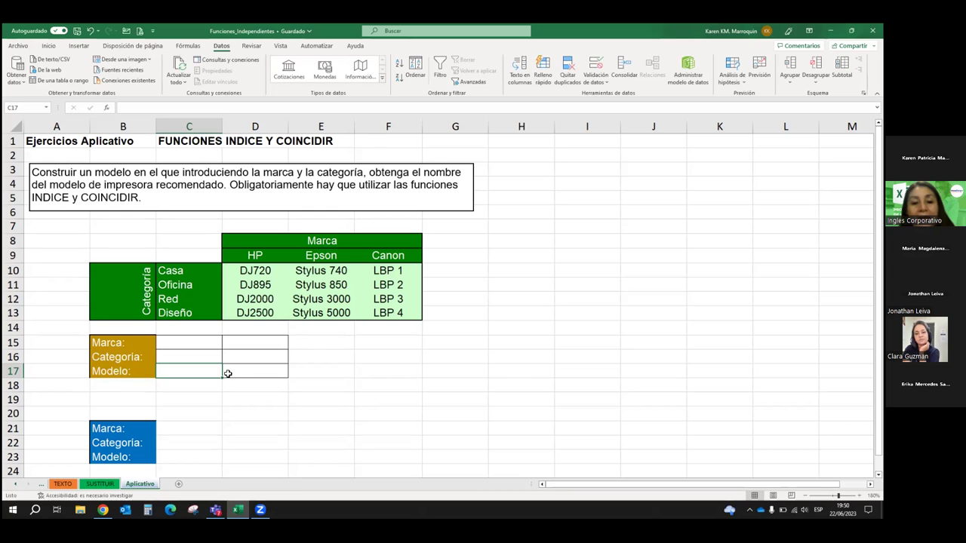
# Step: Choose Epson as the Marca in C15 and Oficina as the Categoría in C16 from their drop-down lists
pyautogui.click(188, 349)
pyautogui.click(229, 348)
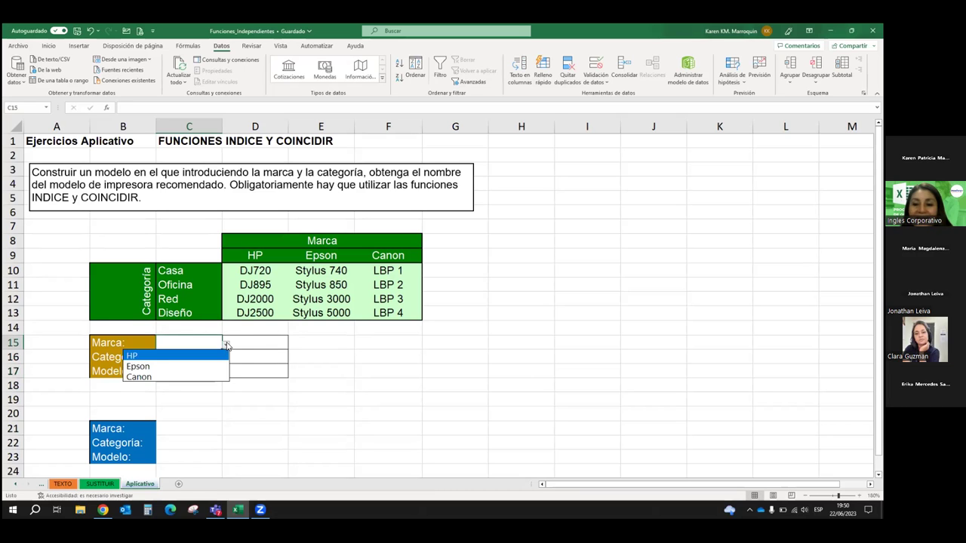
pyautogui.click(186, 366)
pyautogui.click(217, 357)
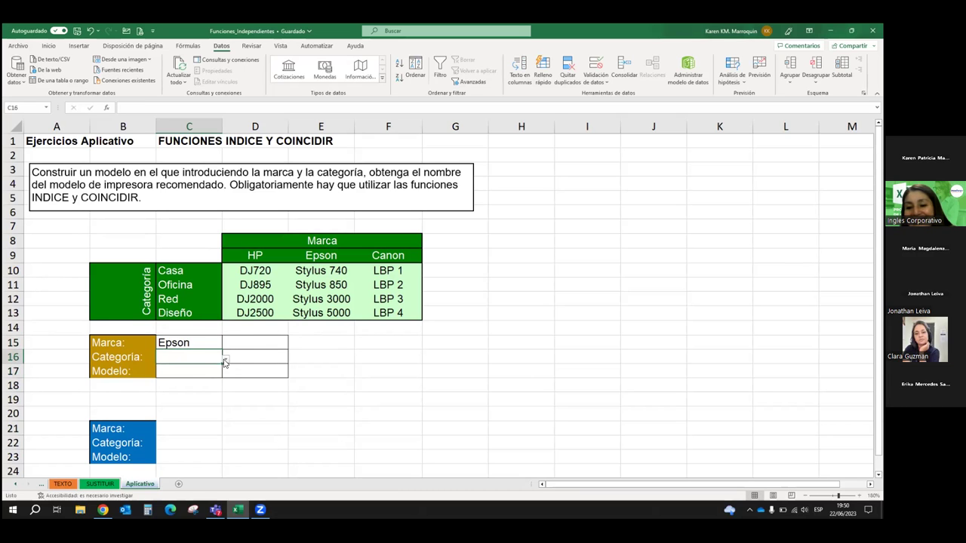
pyautogui.click(226, 359)
pyautogui.press('Escape')
pyautogui.click(168, 379)
pyautogui.click(174, 372)
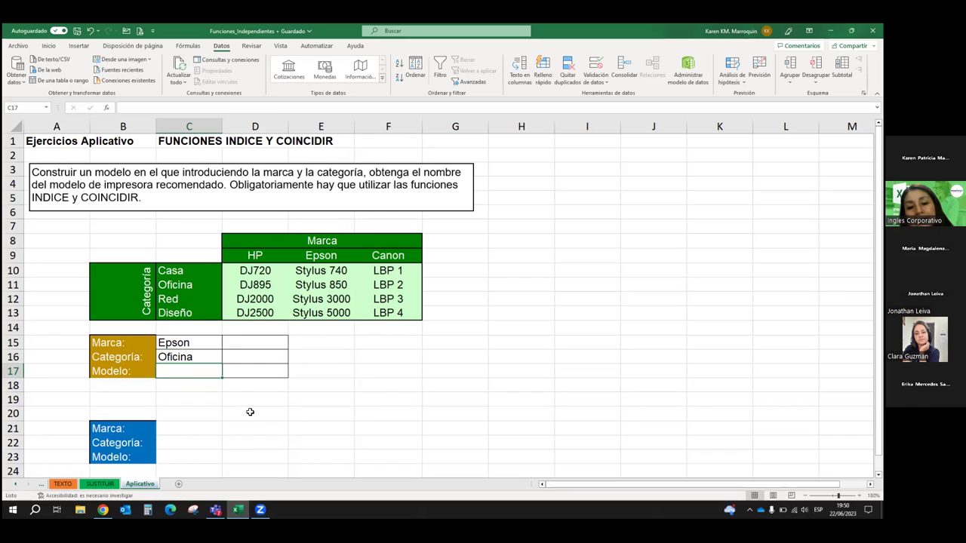
pyautogui.write('=')
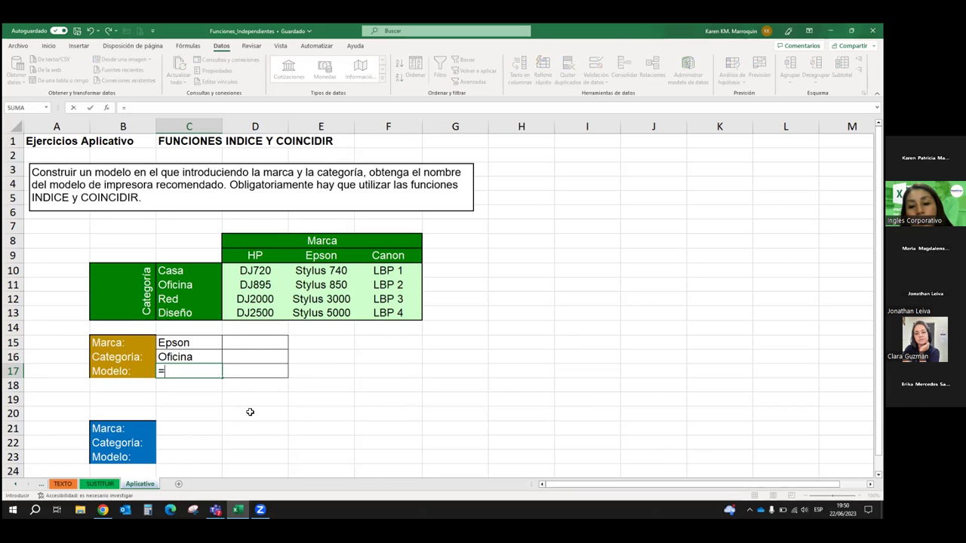
pyautogui.press('Escape')
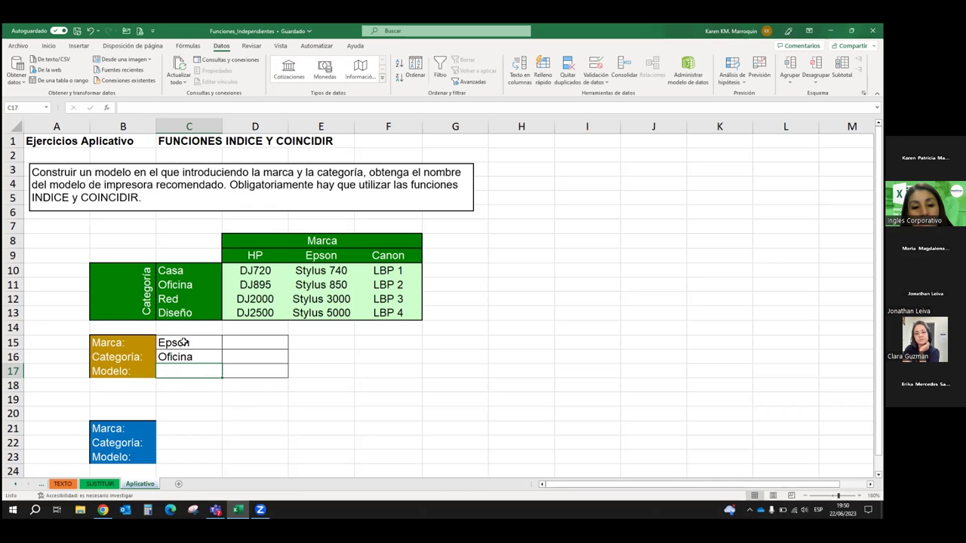
# Step: Enter =COINCIDIR(C15;D9:F9) in D15 to find the chosen Marca's position among the brand headings
pyautogui.click(255, 341)
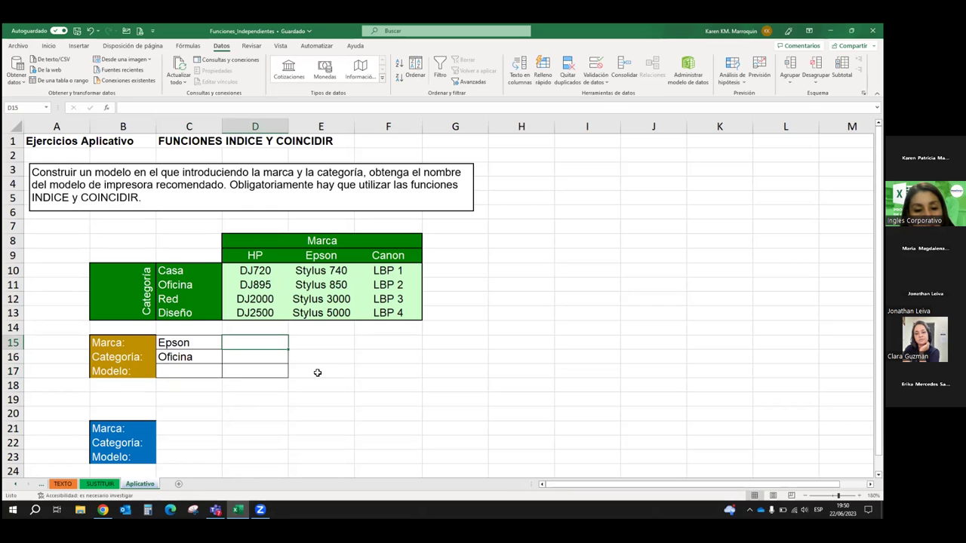
pyautogui.write('=')
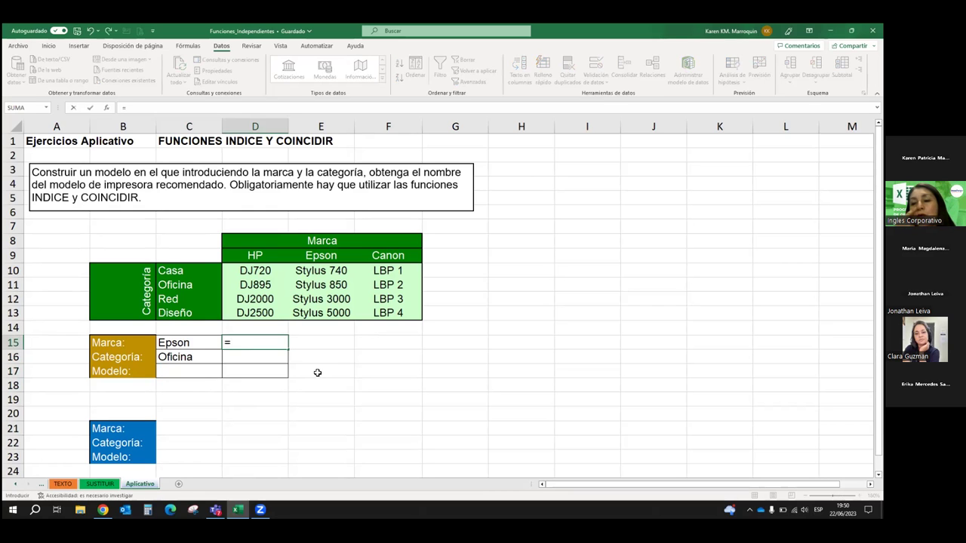
pyautogui.write('COIN')
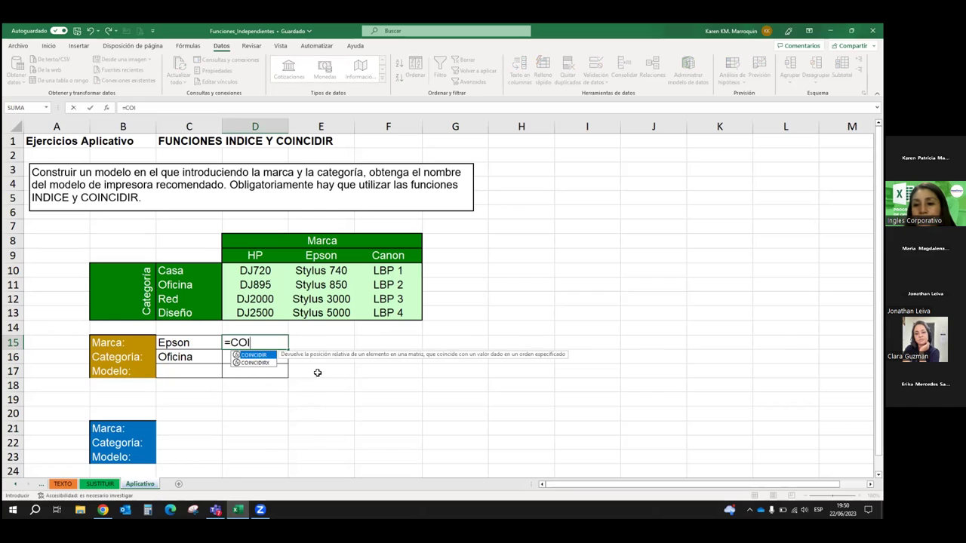
pyautogui.doubleClick(255, 355)
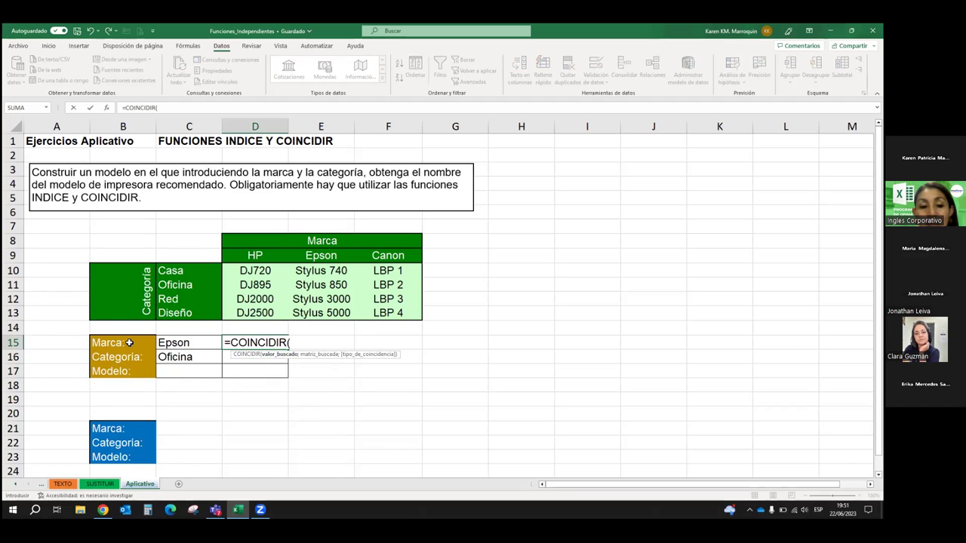
pyautogui.click(206, 343)
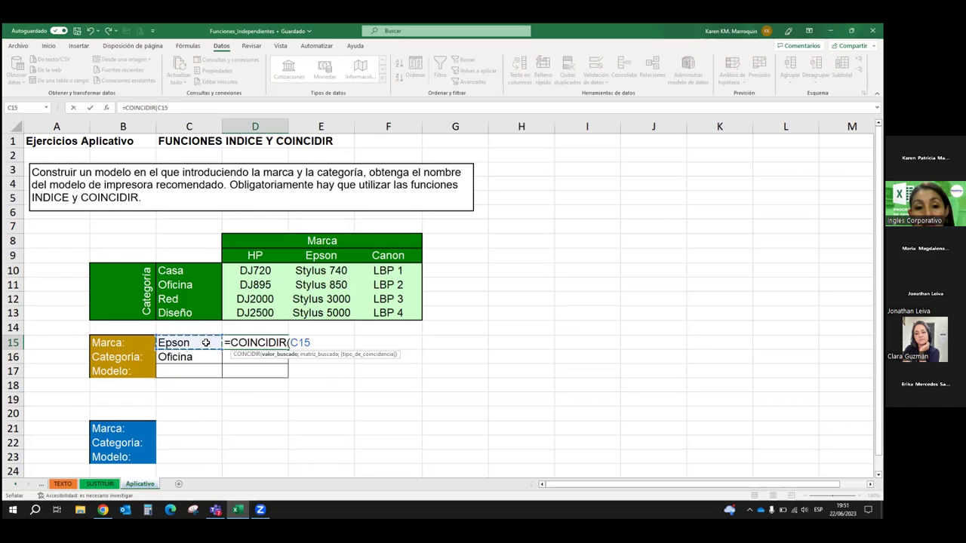
pyautogui.write(';')
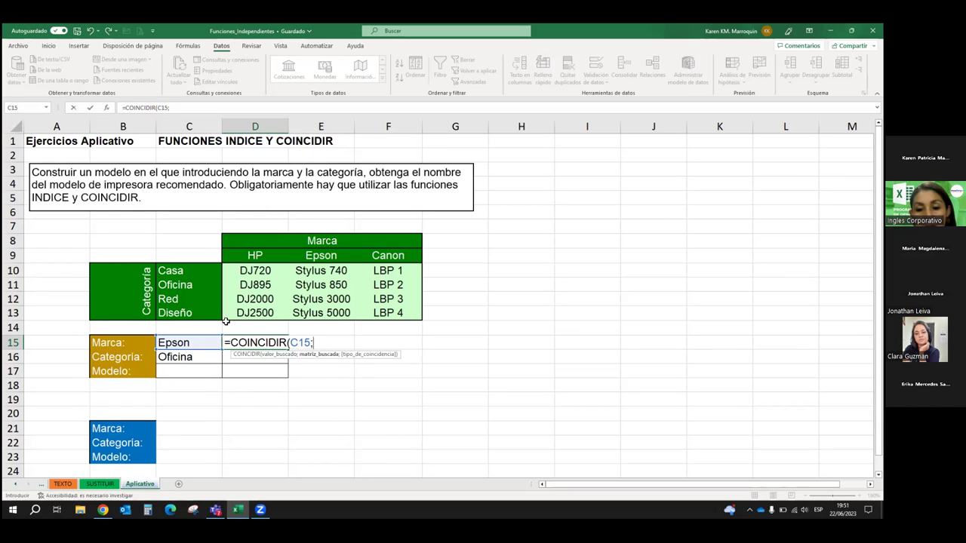
pyautogui.moveTo(253, 271); pyautogui.dragTo(373, 311)
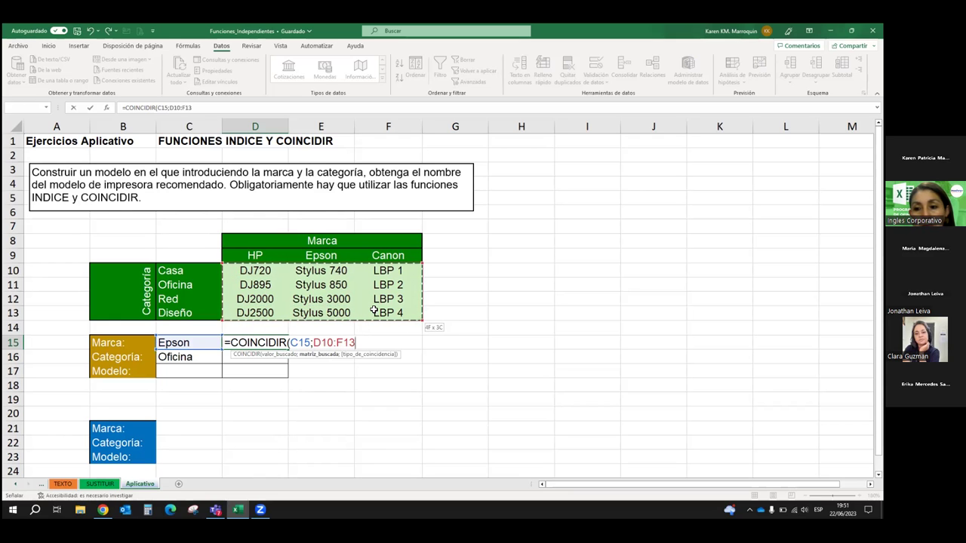
pyautogui.moveTo(374, 311); pyautogui.dragTo(373, 311)
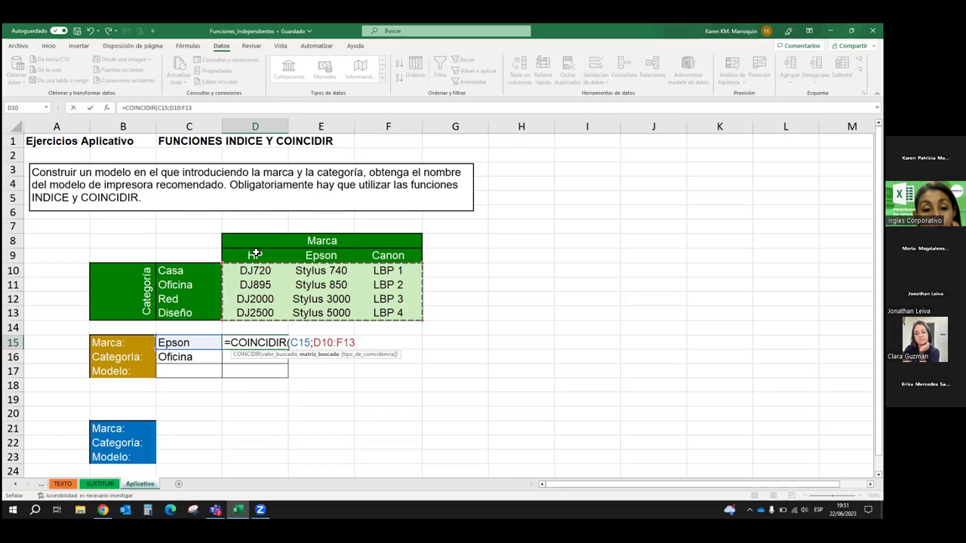
pyautogui.moveTo(256, 253); pyautogui.dragTo(384, 311)
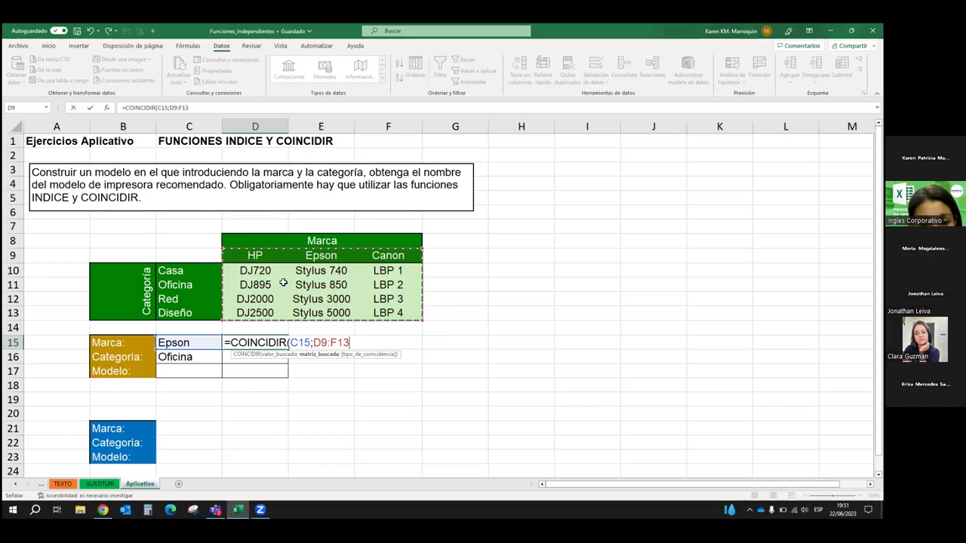
pyautogui.moveTo(253, 255); pyautogui.dragTo(381, 253)
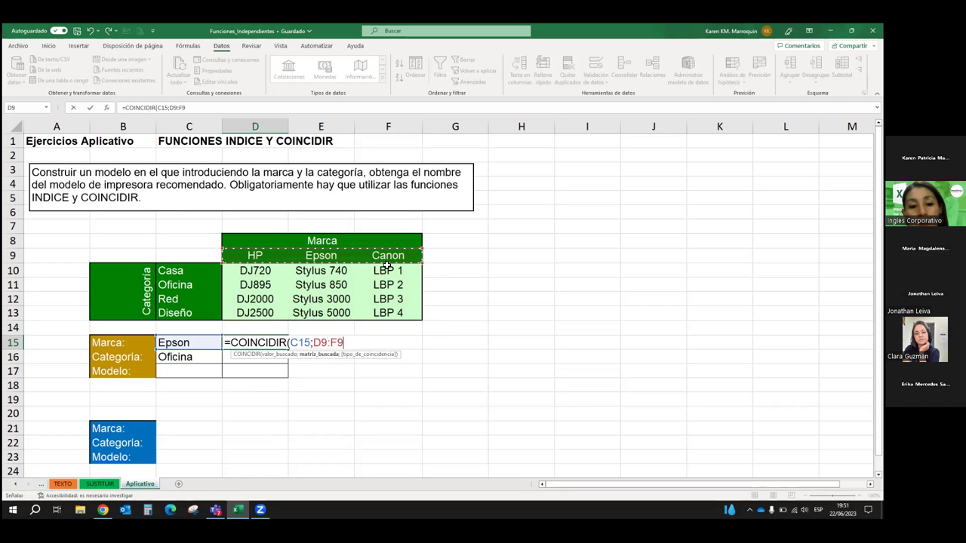
pyautogui.write(')')
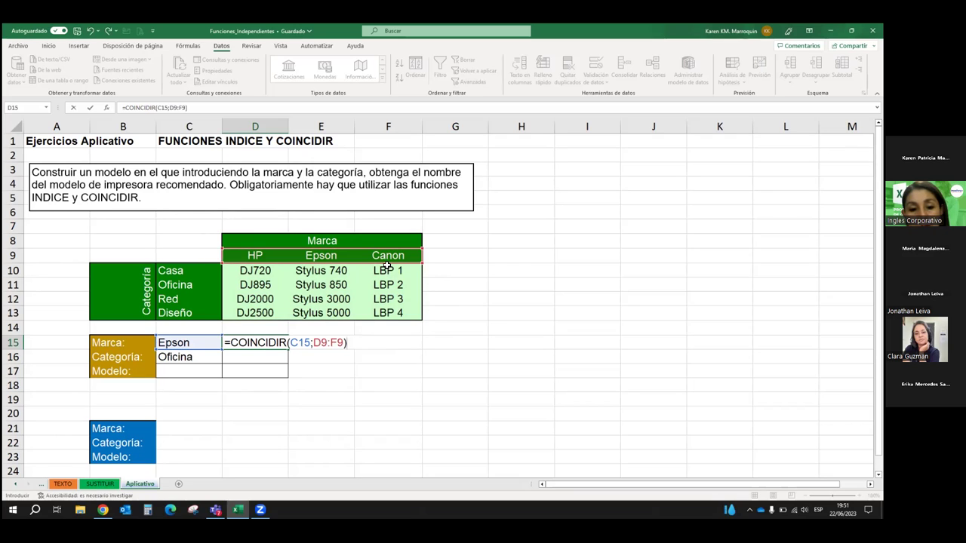
pyautogui.press('Return')
pyautogui.press('Up')
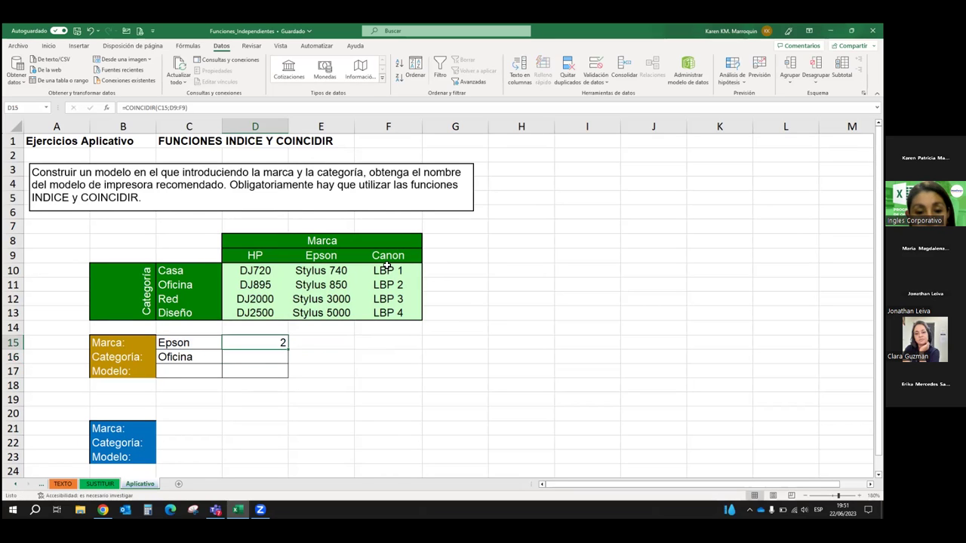
pyautogui.click(260, 356)
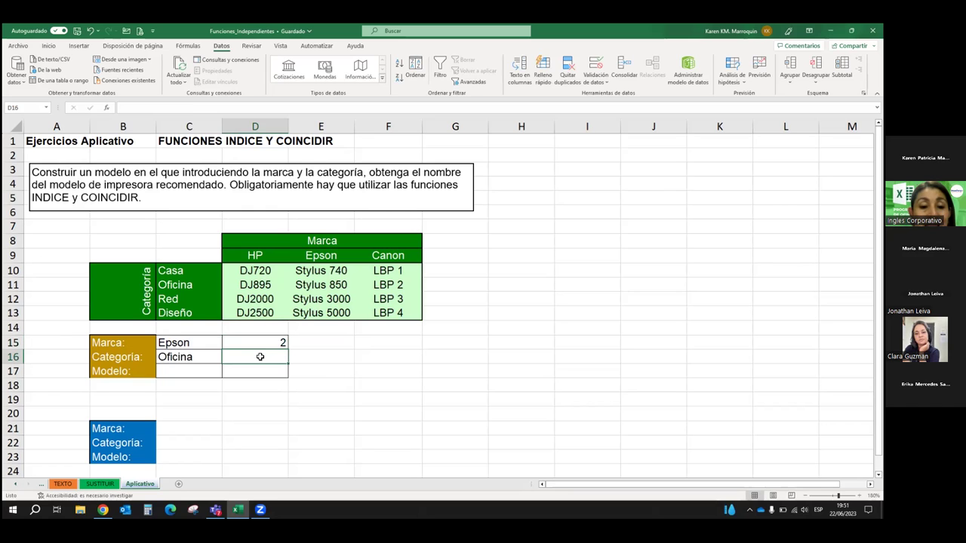
pyautogui.click(265, 344)
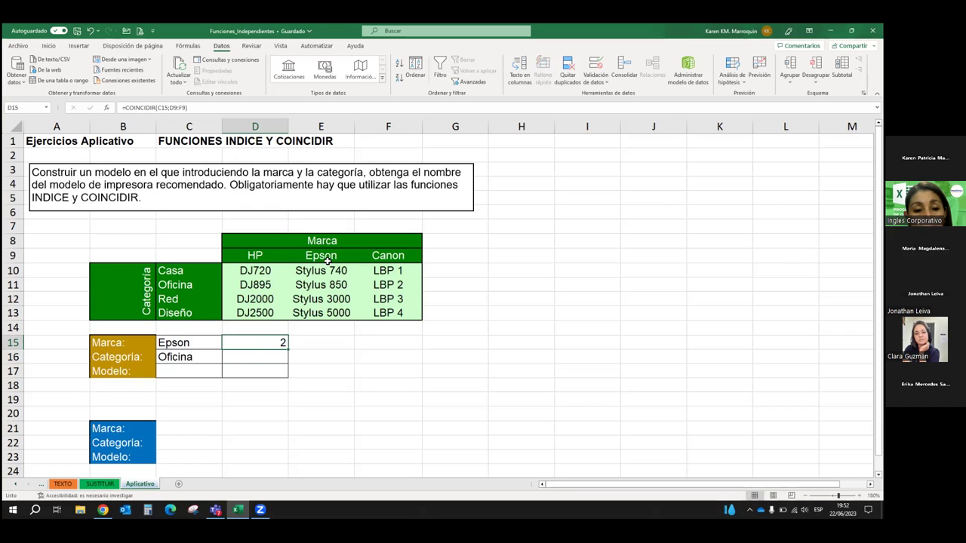
# Step: Enter =COINCIDIR(C16;C10:C13) in D16 to find the chosen Categoría's position in the category list
pyautogui.click(258, 357)
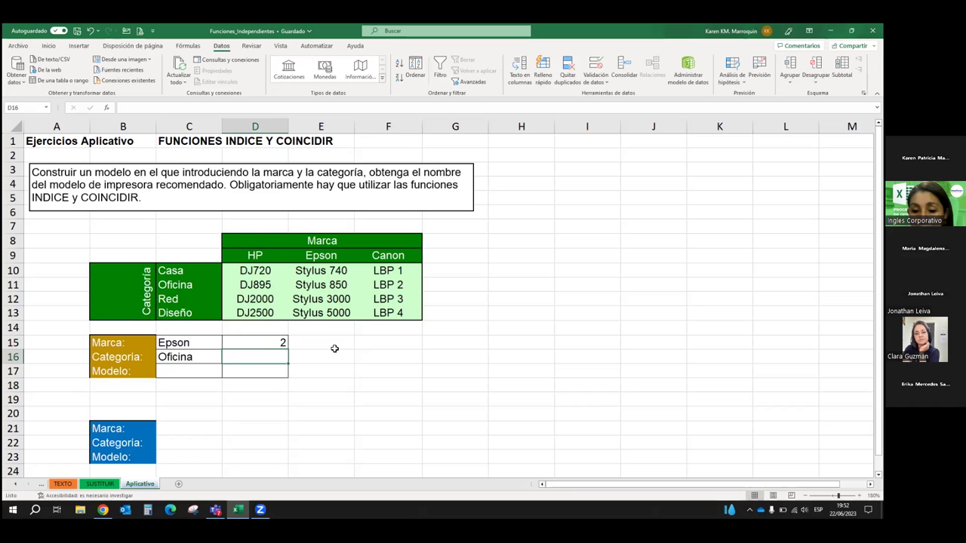
pyautogui.write('=')
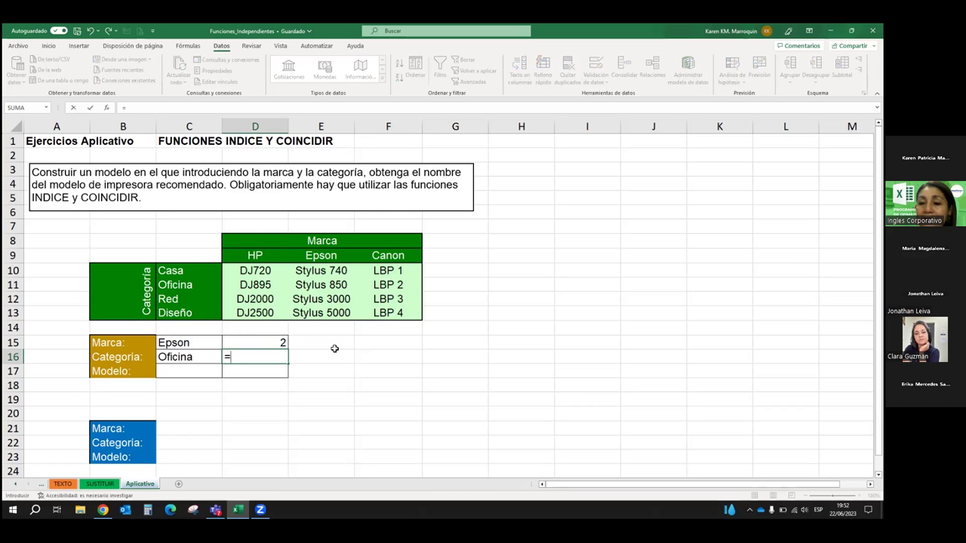
pyautogui.write('COI')
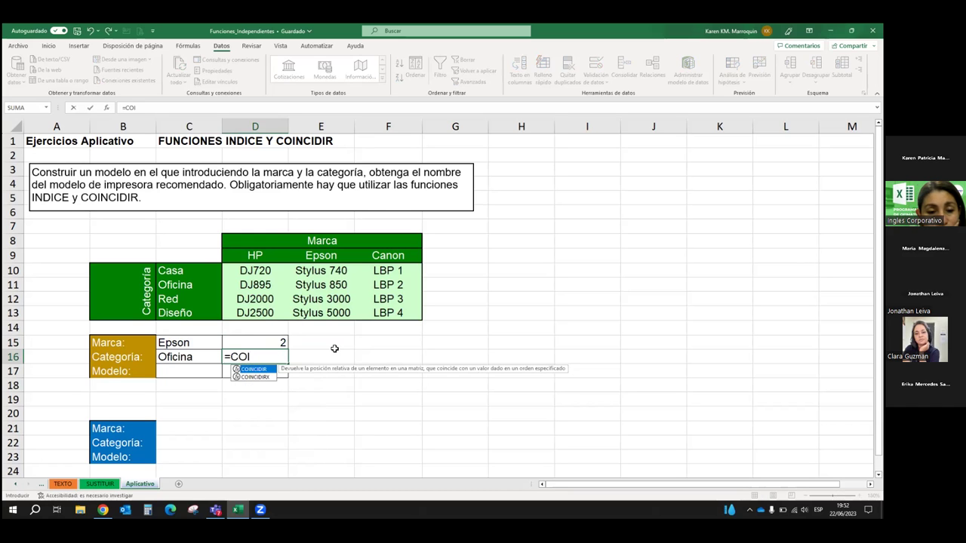
pyautogui.doubleClick(255, 370)
pyautogui.click(205, 359)
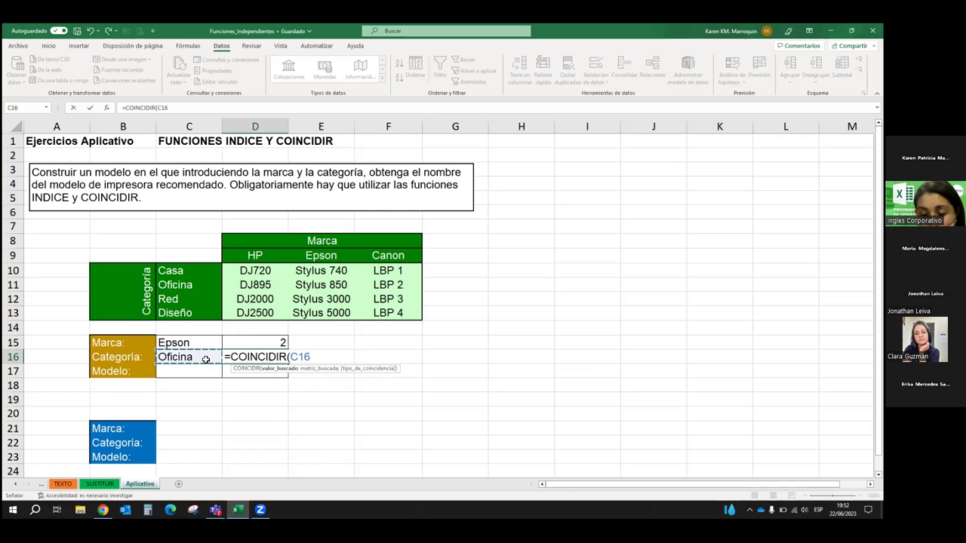
pyautogui.write(';')
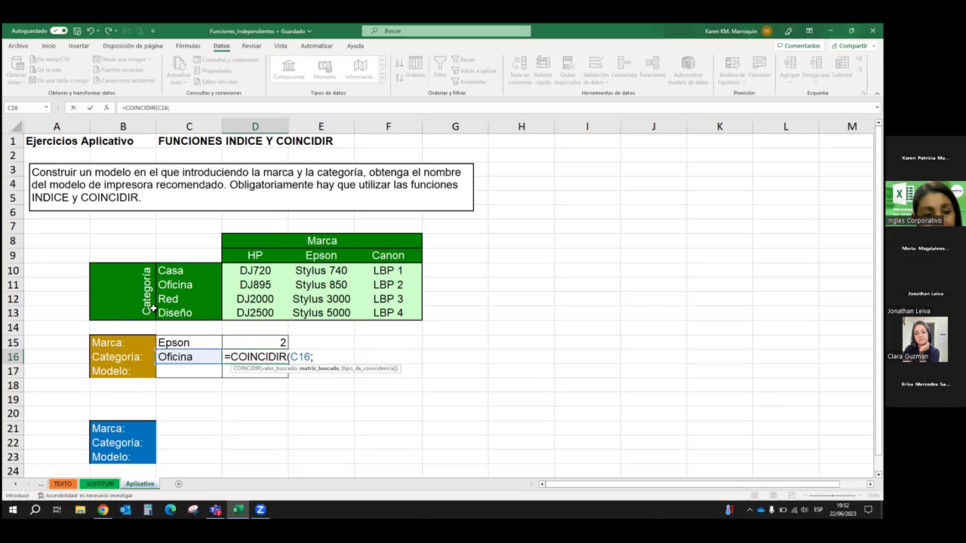
pyautogui.click(257, 284)
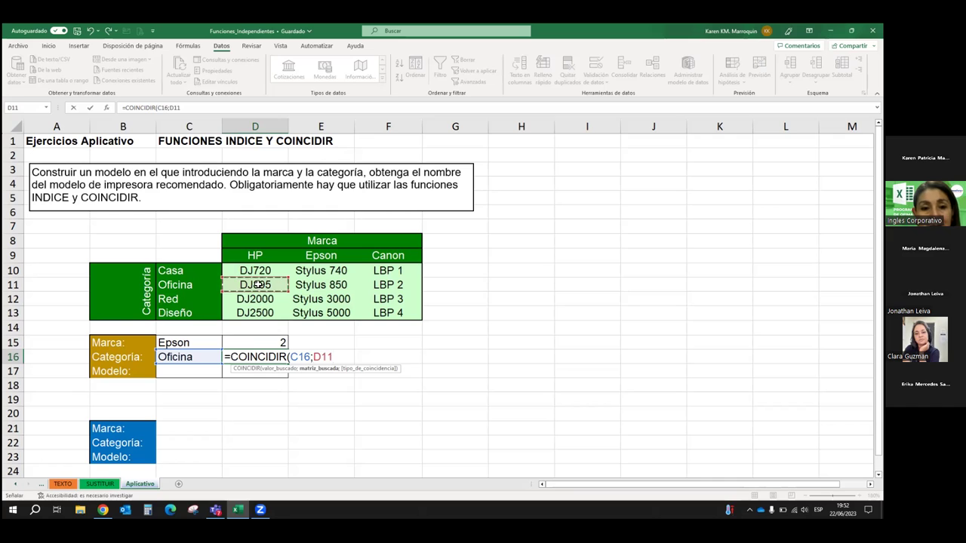
pyautogui.click(262, 270)
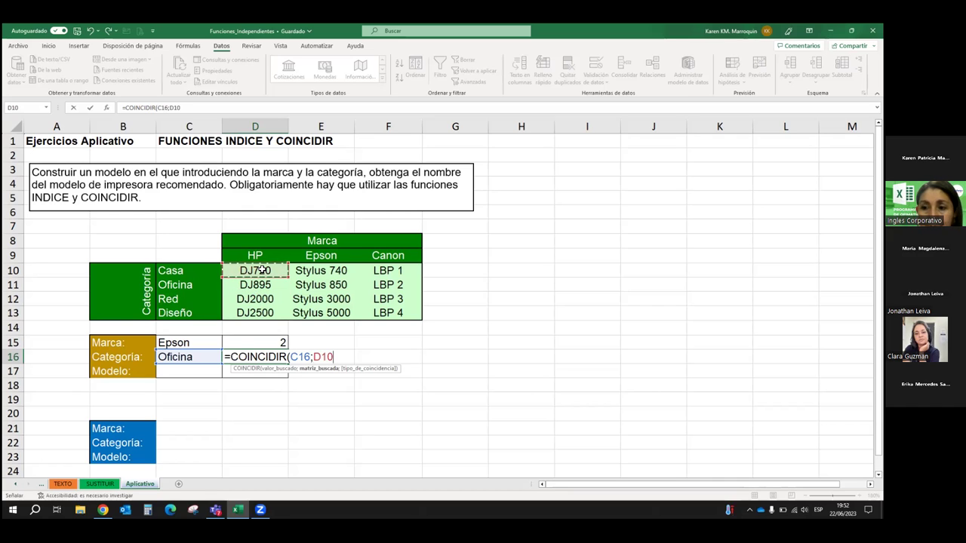
pyautogui.moveTo(290, 275)
pyautogui.mouseDown()
pyautogui.moveTo(310, 279)
pyautogui.moveTo(277, 271)
pyautogui.mouseUp()
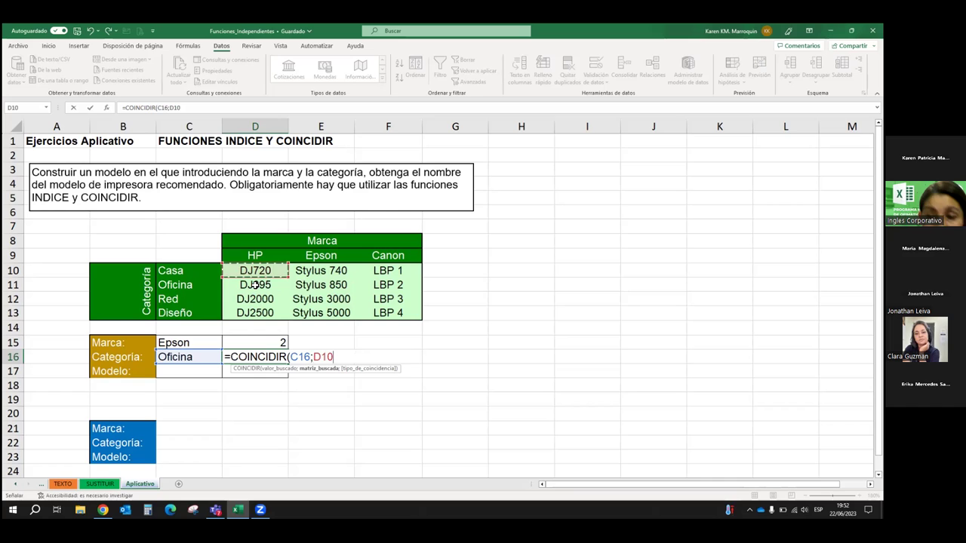
pyautogui.click(198, 271)
pyautogui.moveTo(199, 271); pyautogui.dragTo(187, 312)
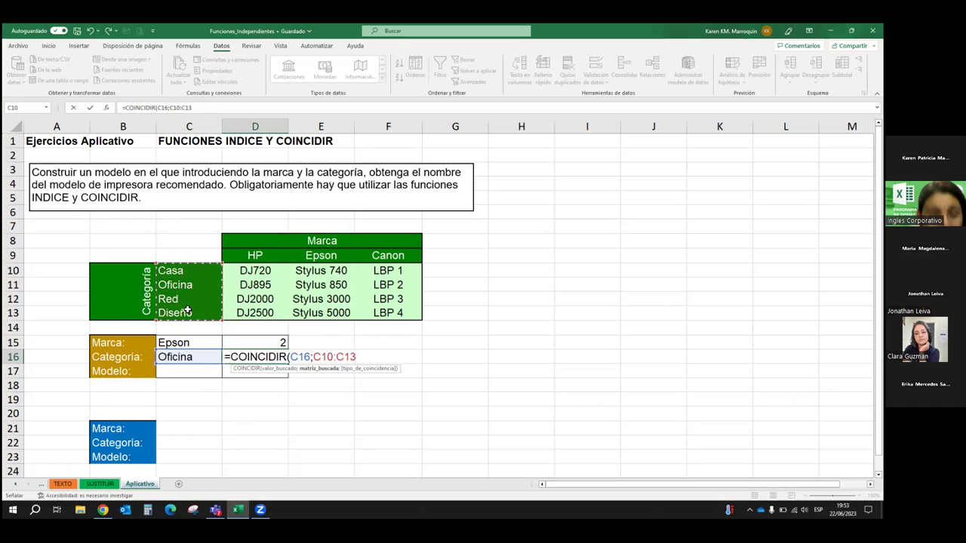
pyautogui.write(')')
pyautogui.press('Return')
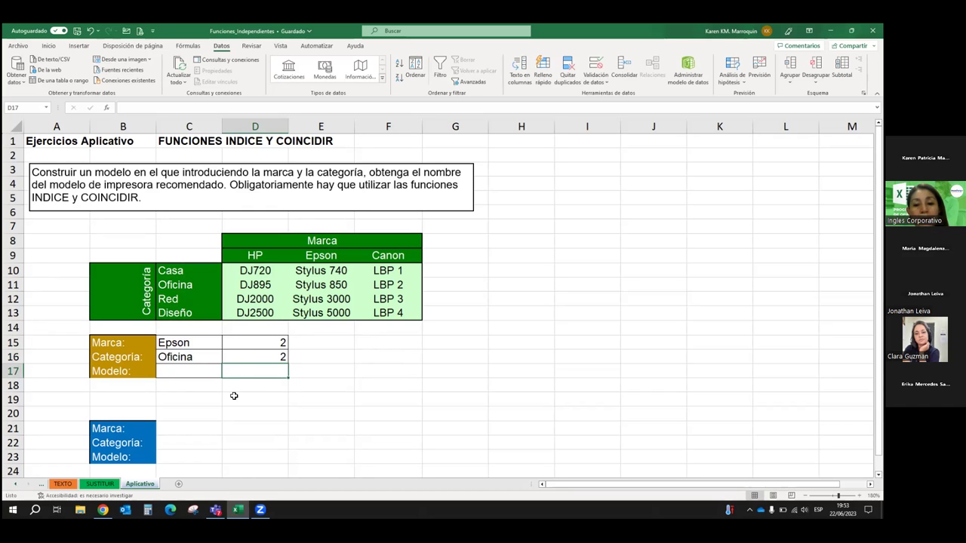
pyautogui.click(275, 358)
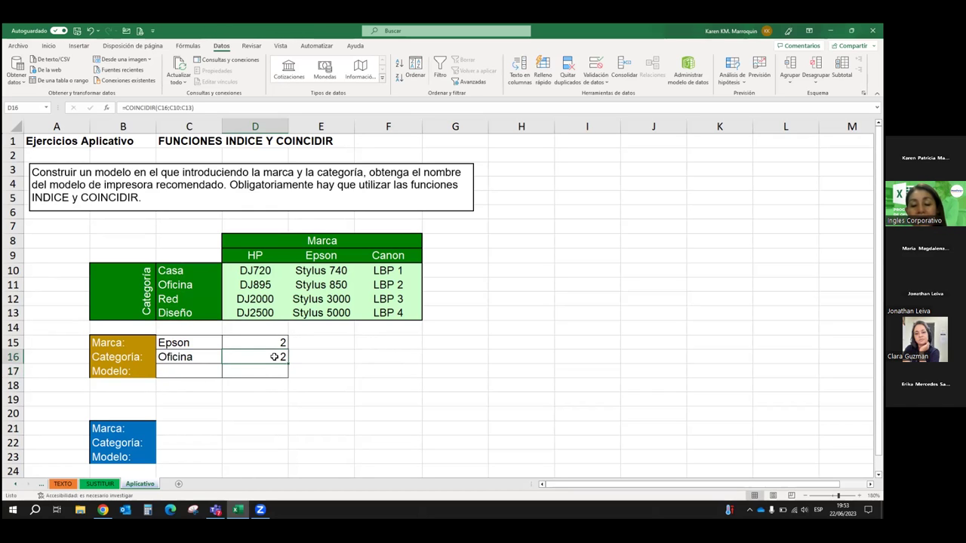
pyautogui.click(197, 367)
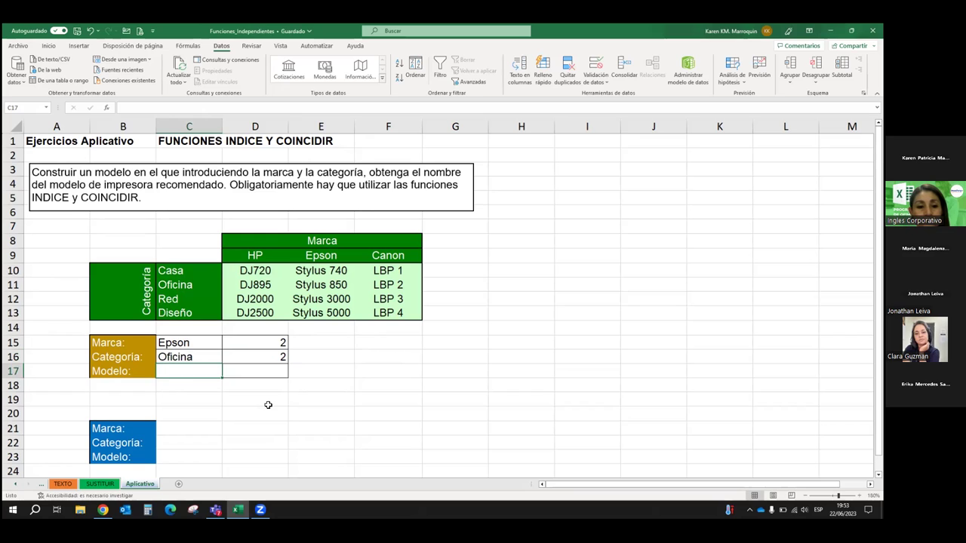
pyautogui.write('=')
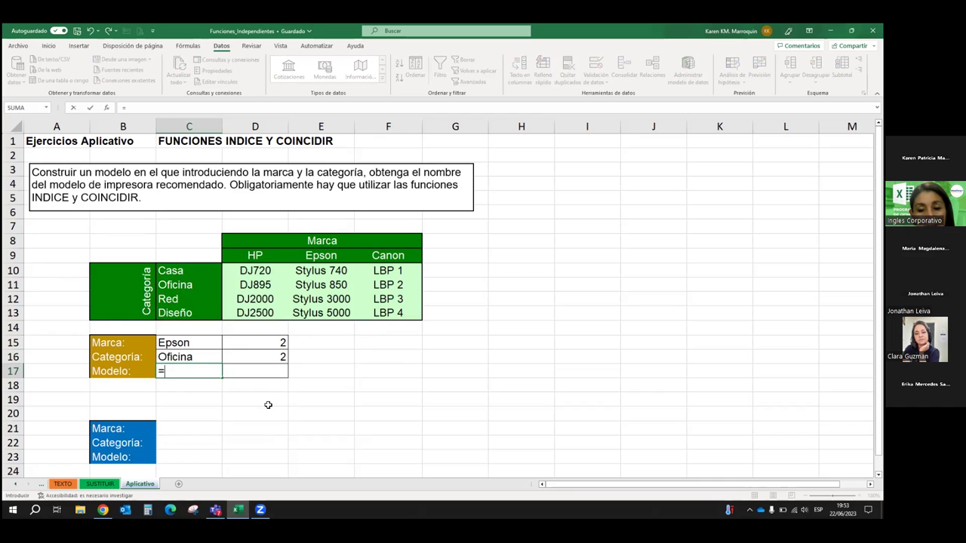
pyautogui.press('Escape')
pyautogui.click(219, 401)
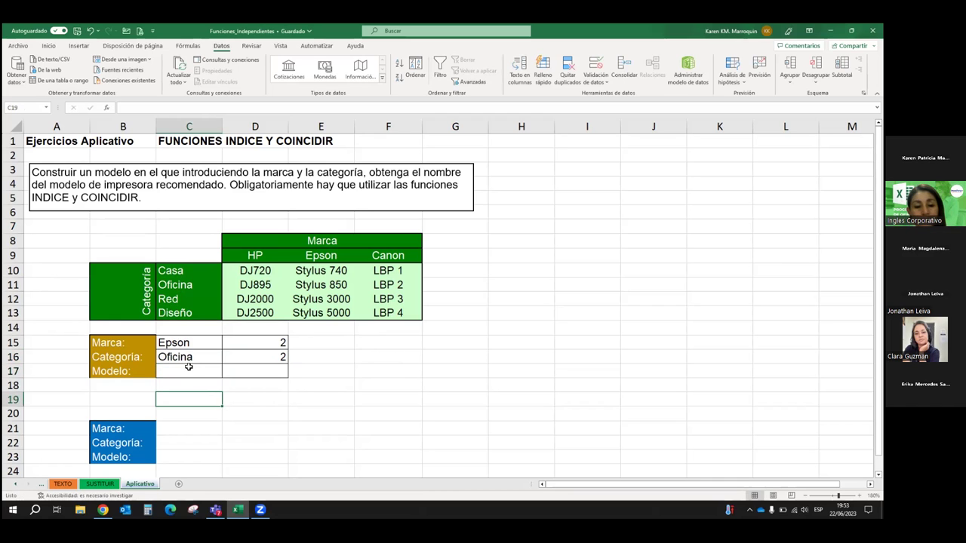
pyautogui.click(252, 373)
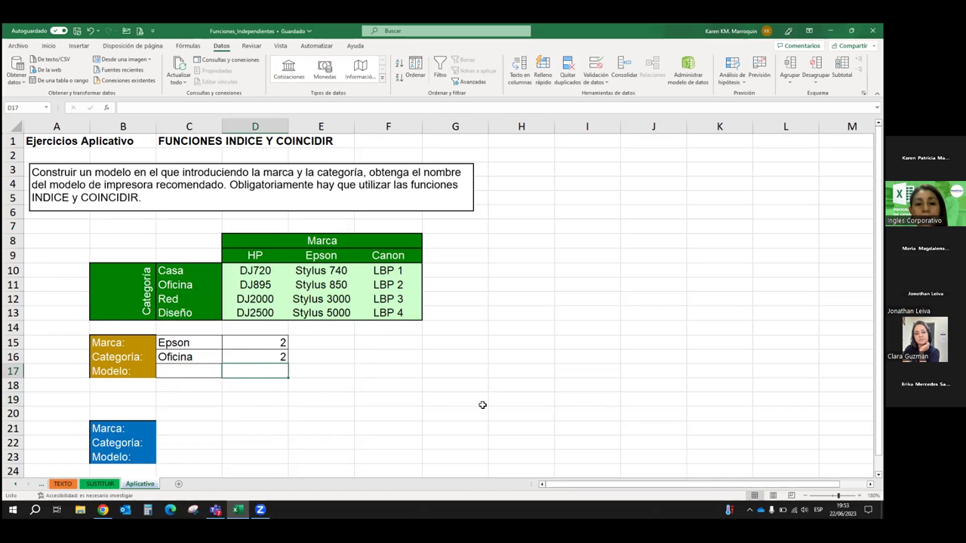
pyautogui.write('=')
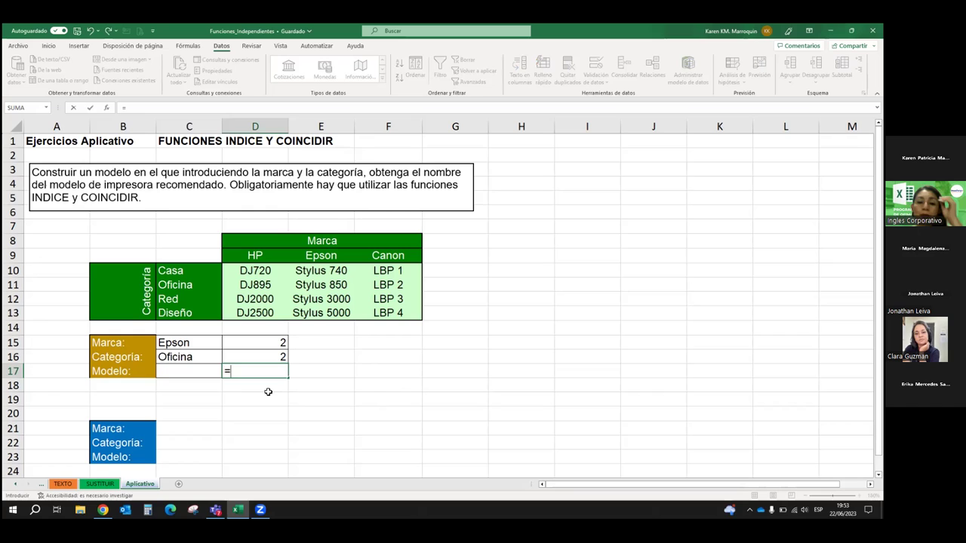
pyautogui.write('INDI')
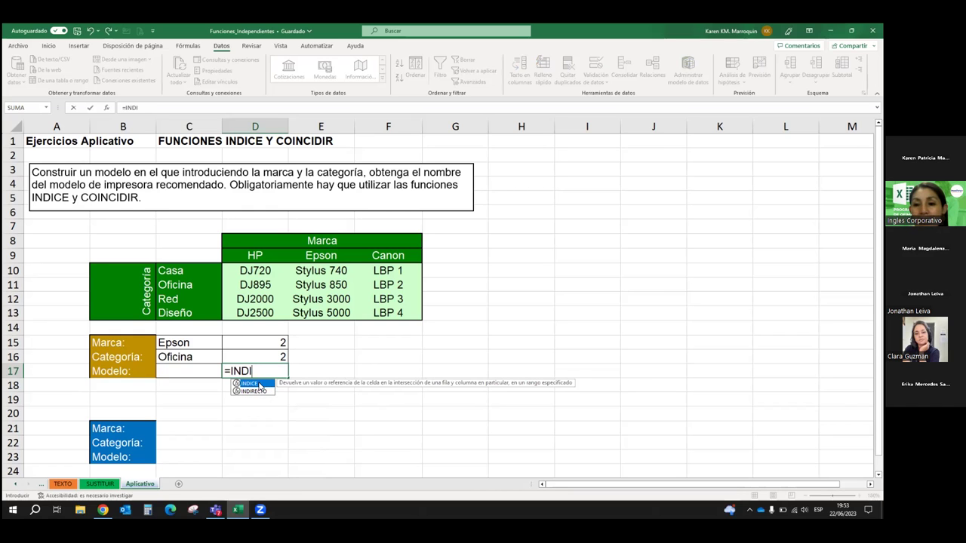
pyautogui.press('Tab')
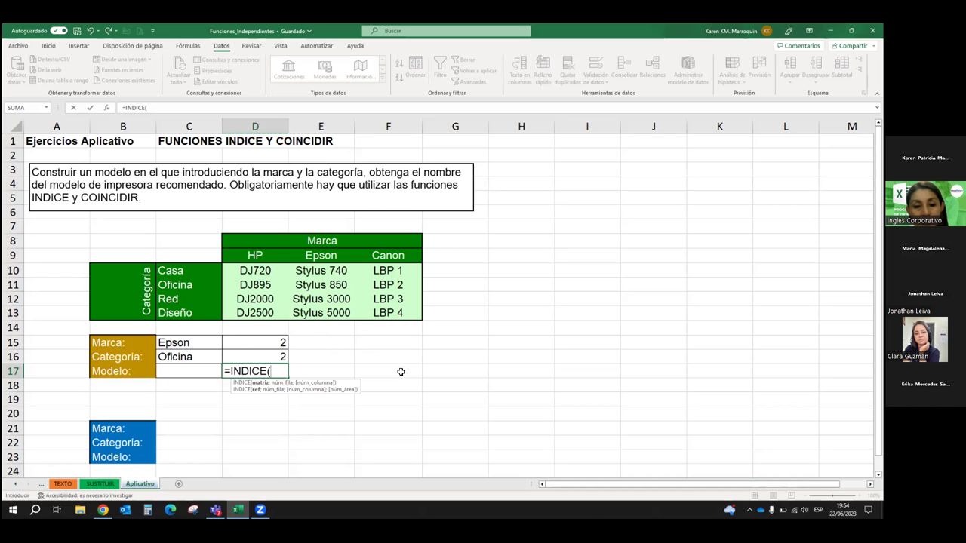
pyautogui.press('Escape')
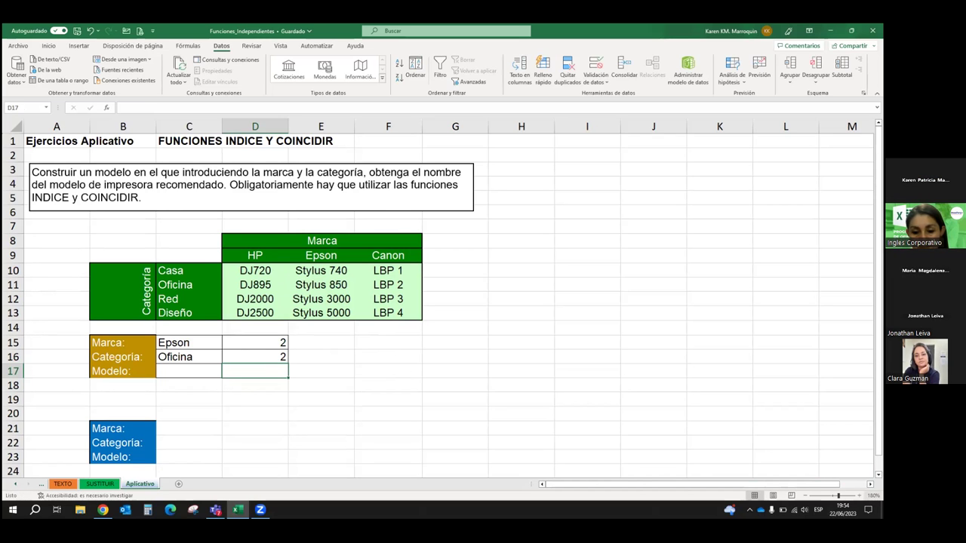
# Step: Enter =INDICE(D10:F13;D16;D15) in D17 to return the printer model for the chosen category and brand
pyautogui.scroll(4, 544, 451)
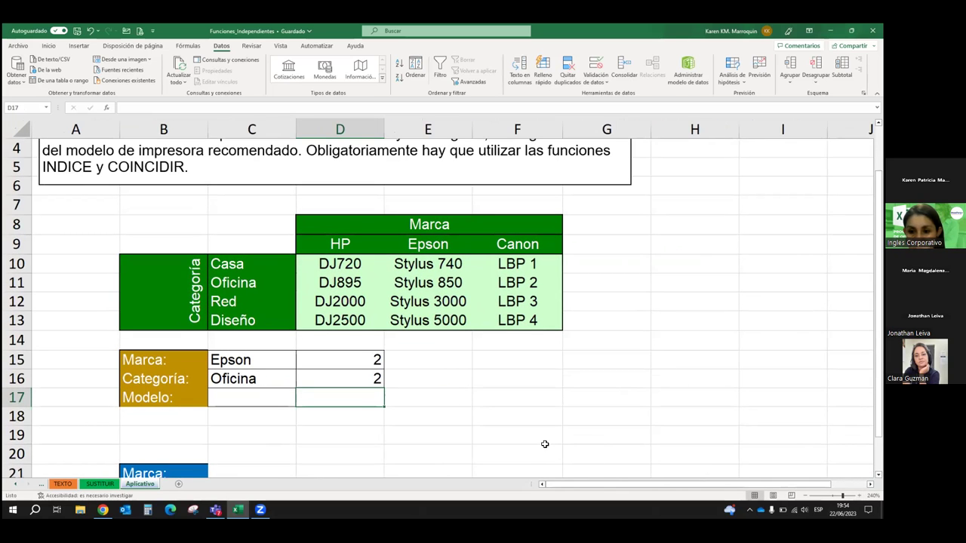
pyautogui.write('=INDI')
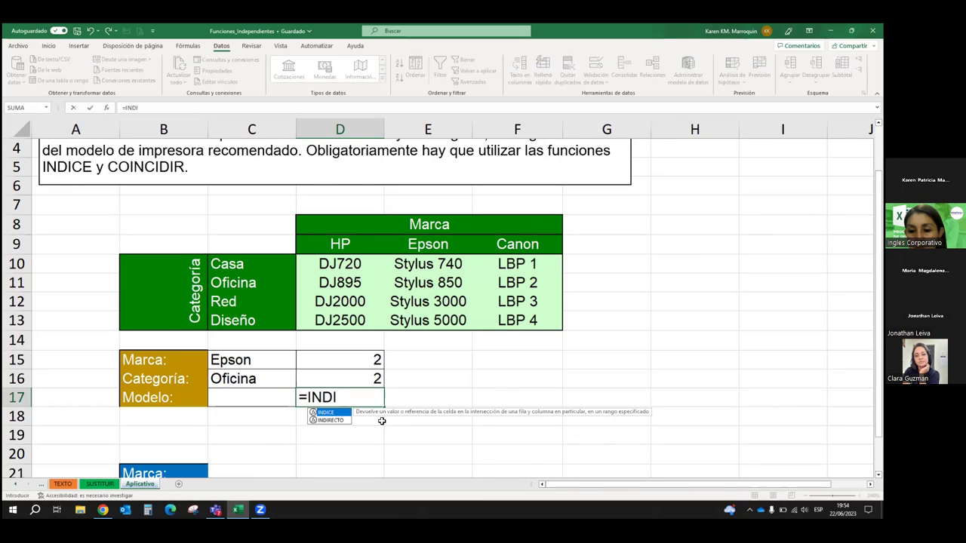
pyautogui.doubleClick(329, 413)
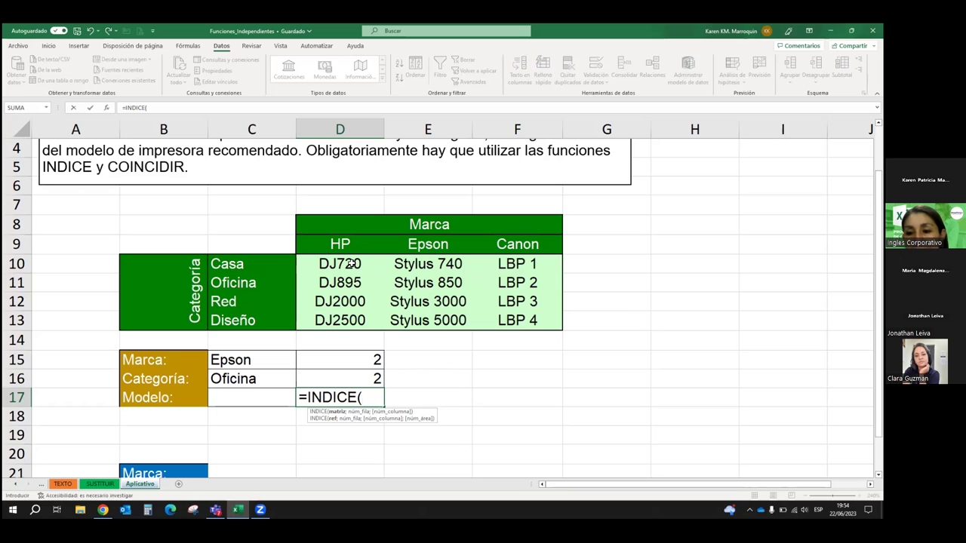
pyautogui.moveTo(351, 263); pyautogui.dragTo(497, 321)
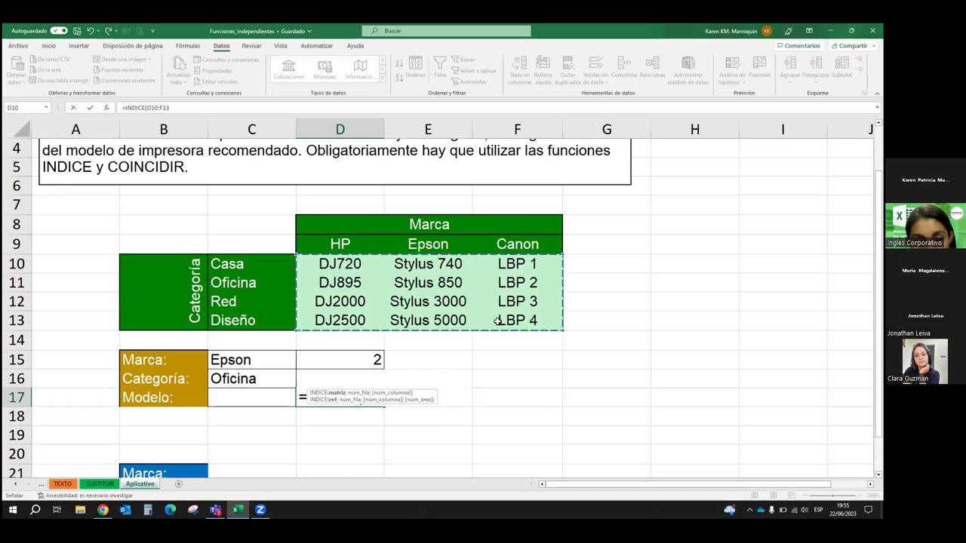
pyautogui.write(';')
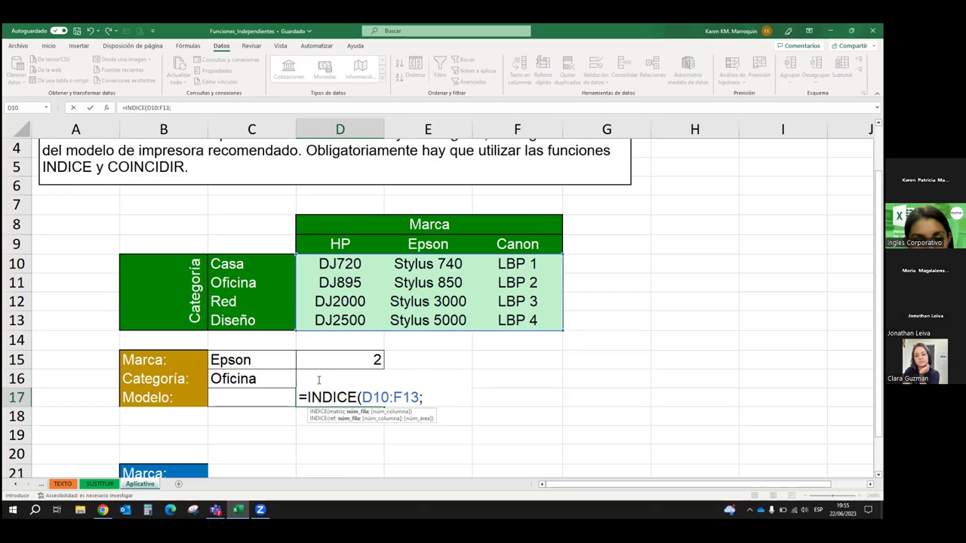
pyautogui.write('D16')
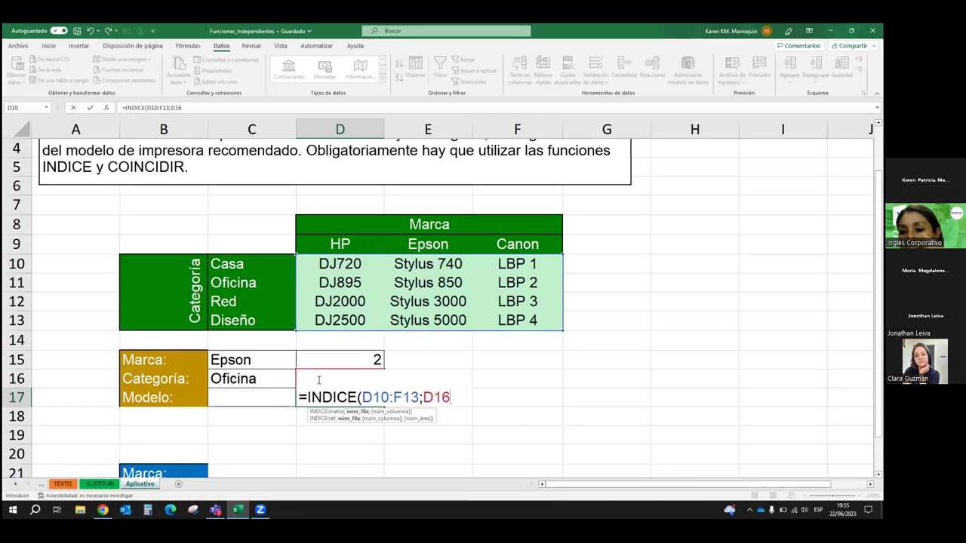
pyautogui.write(';')
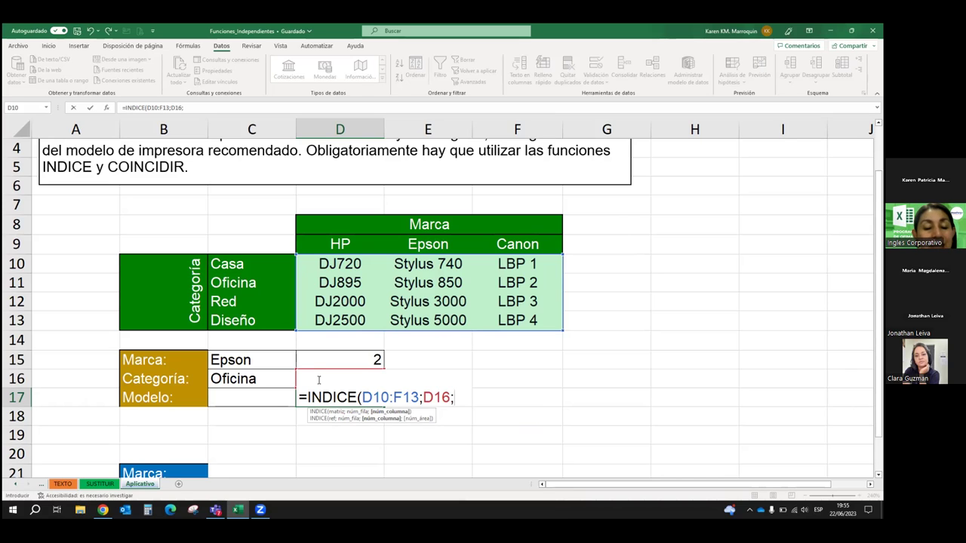
pyautogui.write('D')
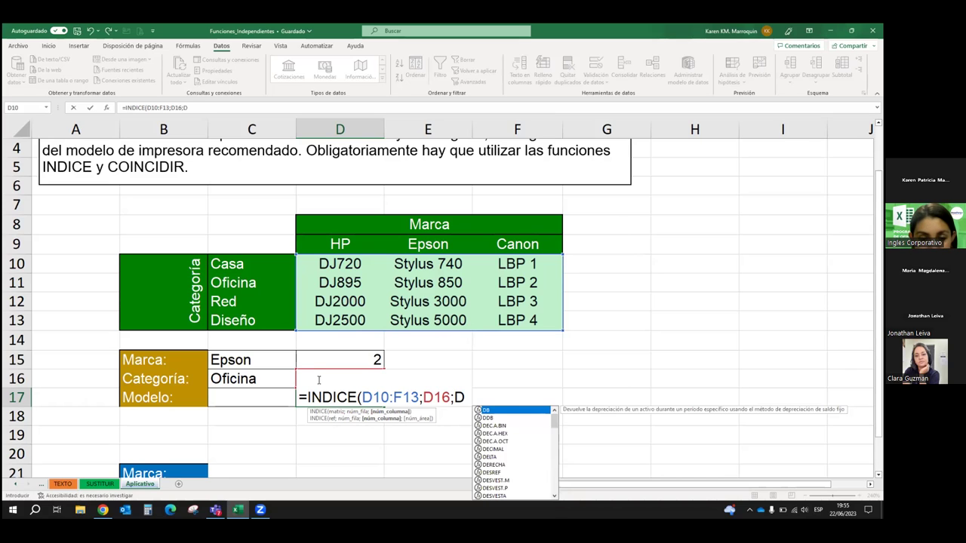
pyautogui.write('15')
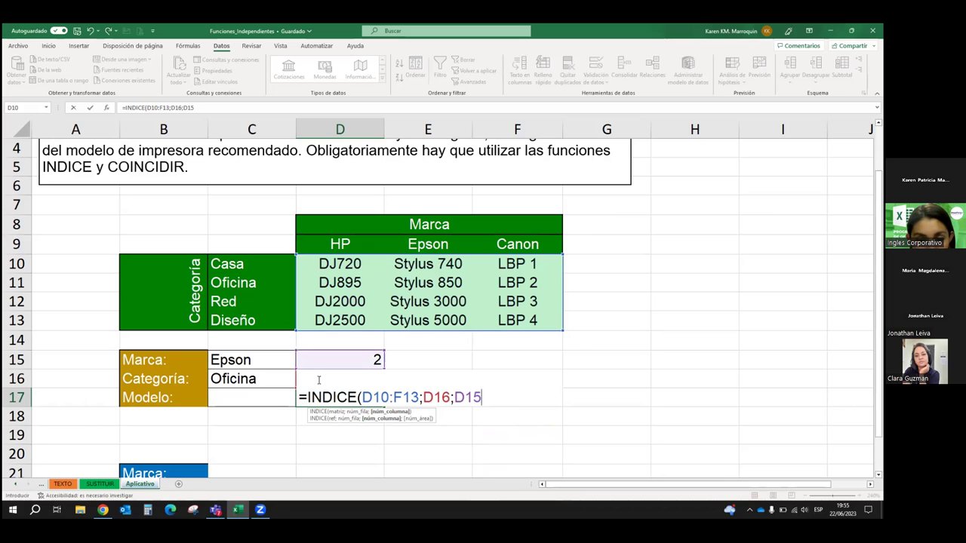
pyautogui.write(')')
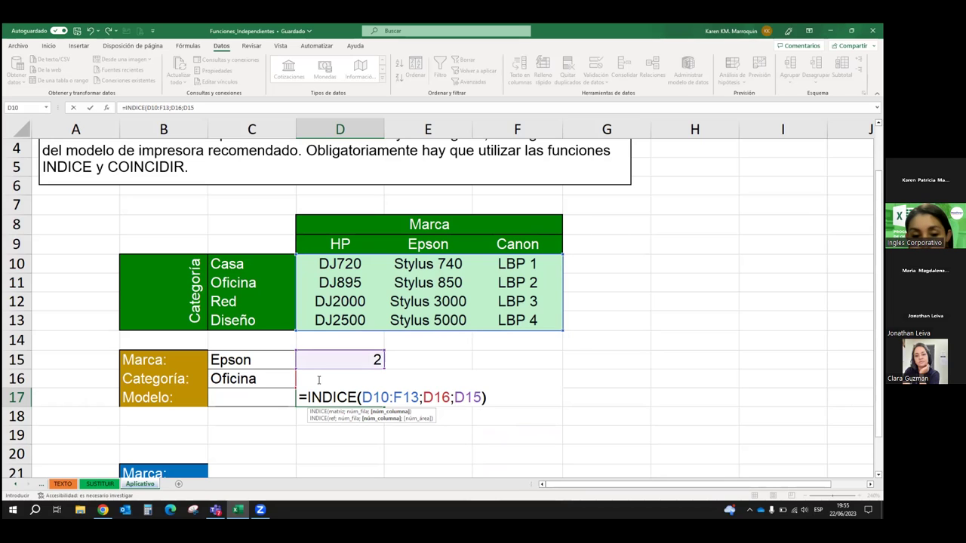
pyautogui.press('Return')
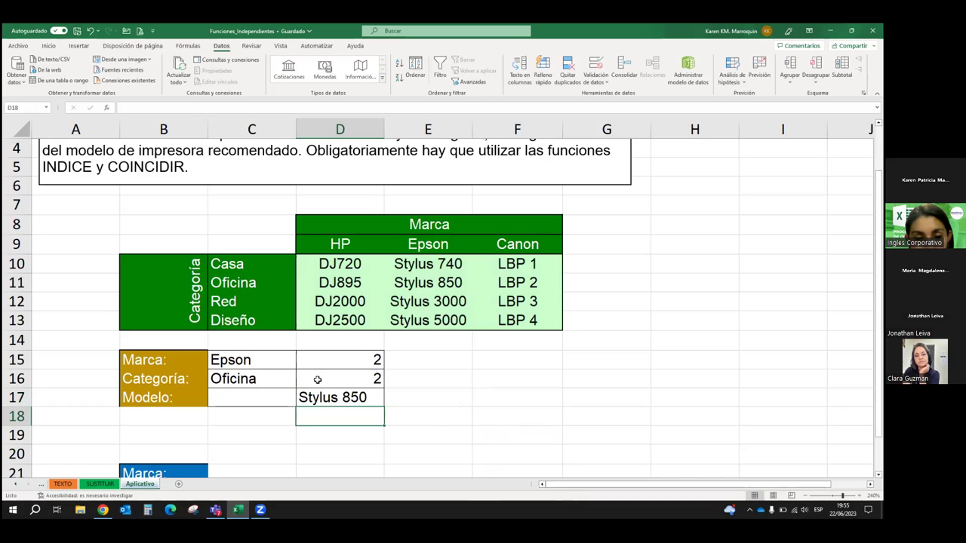
pyautogui.press('Up')
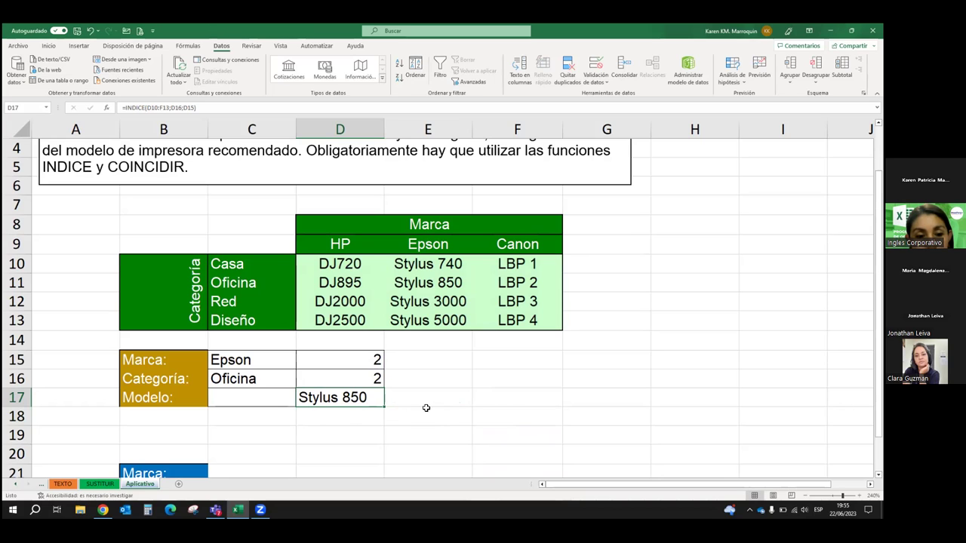
# Step: Fill the Stylus 850 cell E11 in the model table with blue
pyautogui.click(416, 283)
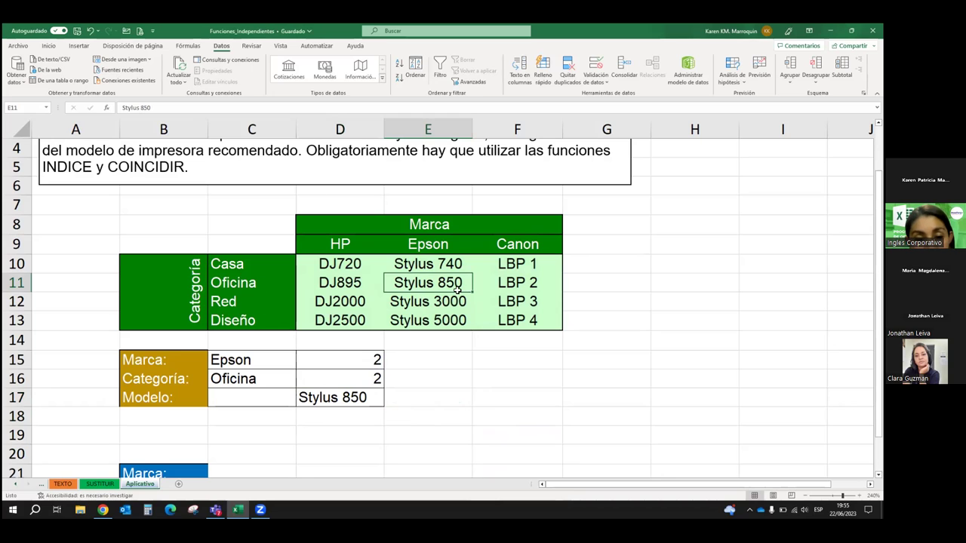
pyautogui.click(49, 45)
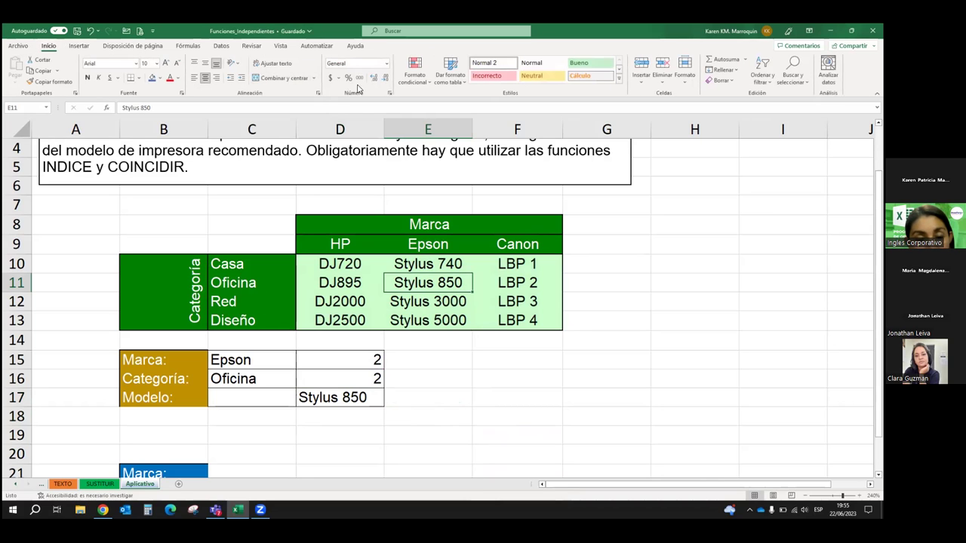
pyautogui.click(151, 78)
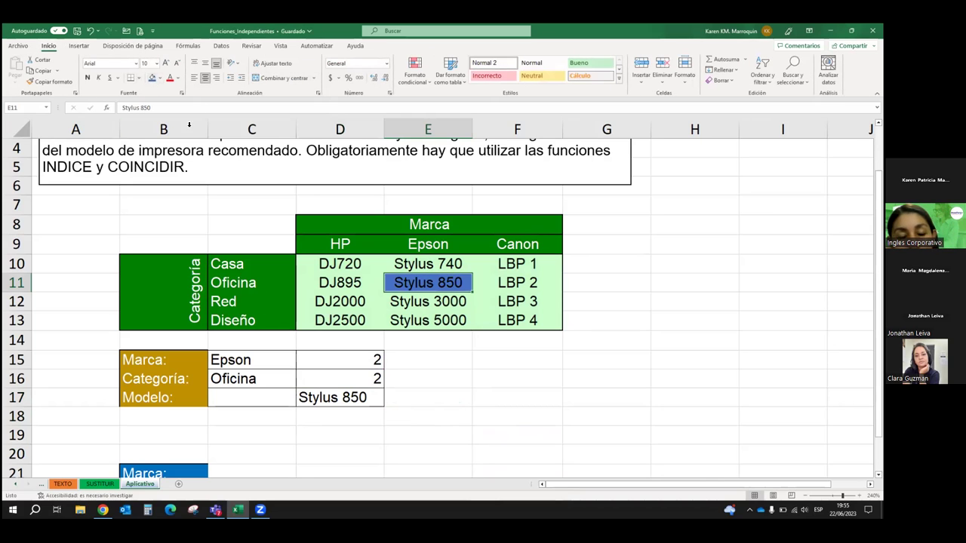
# Step: Choose HP as the Marca in C15 and Casa as the Categoría in C16 from their drop-down lists
pyautogui.click(294, 364)
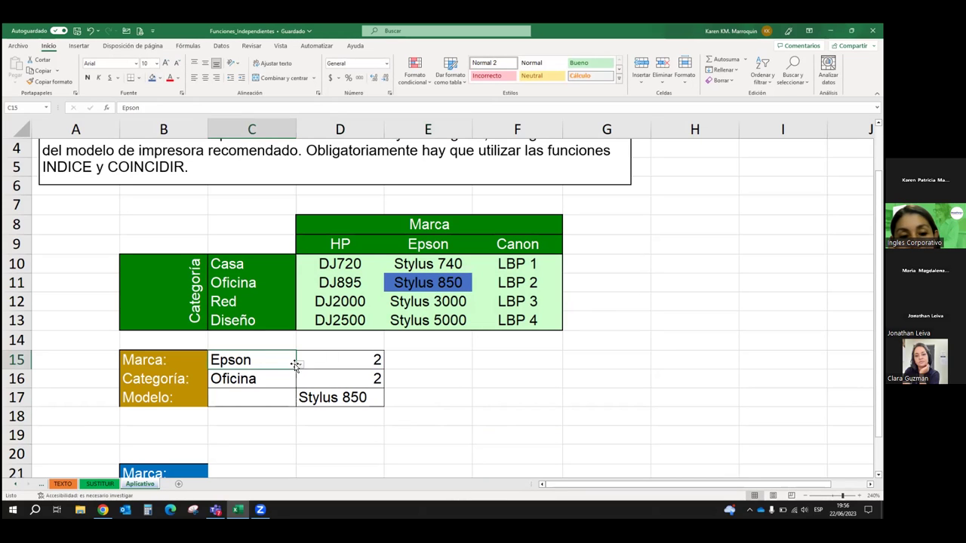
pyautogui.click(300, 365)
pyautogui.click(273, 377)
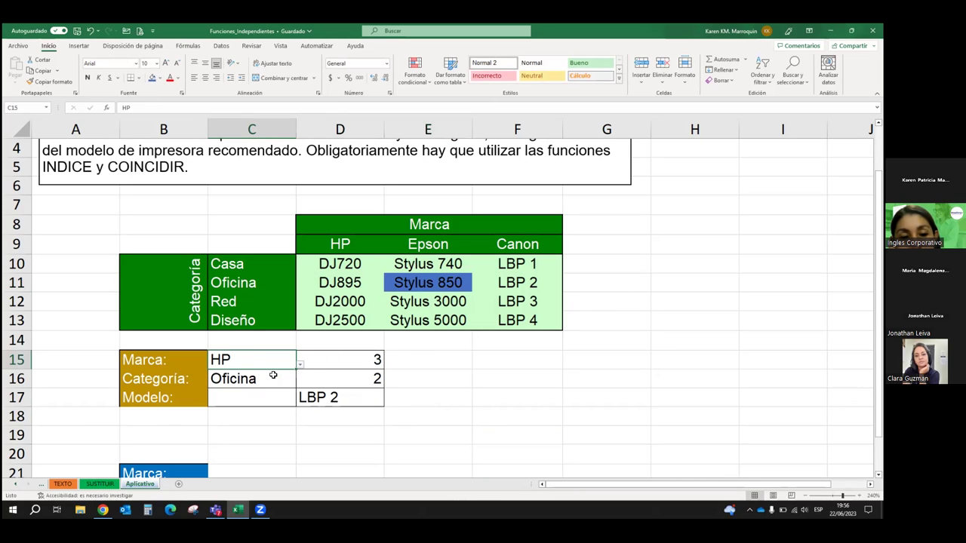
pyautogui.click(290, 383)
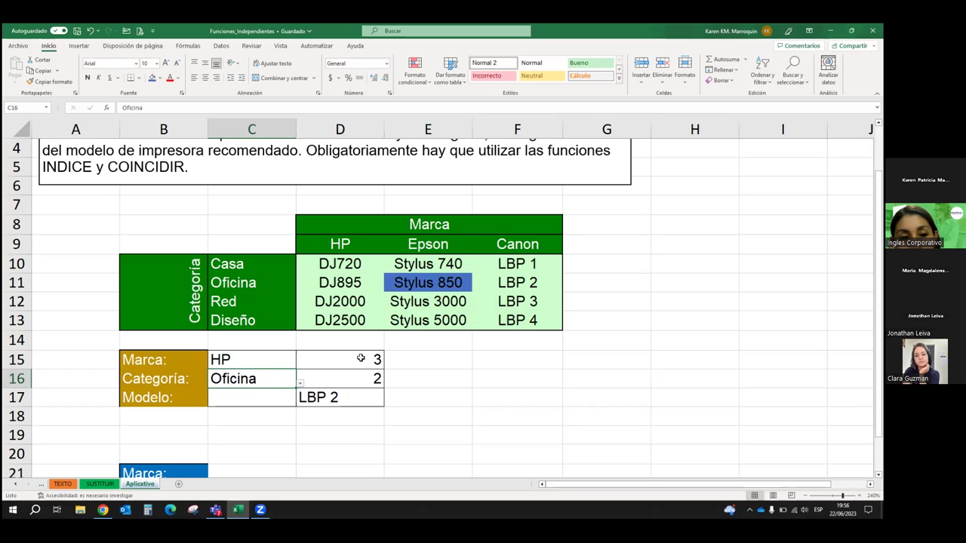
pyautogui.click(337, 301)
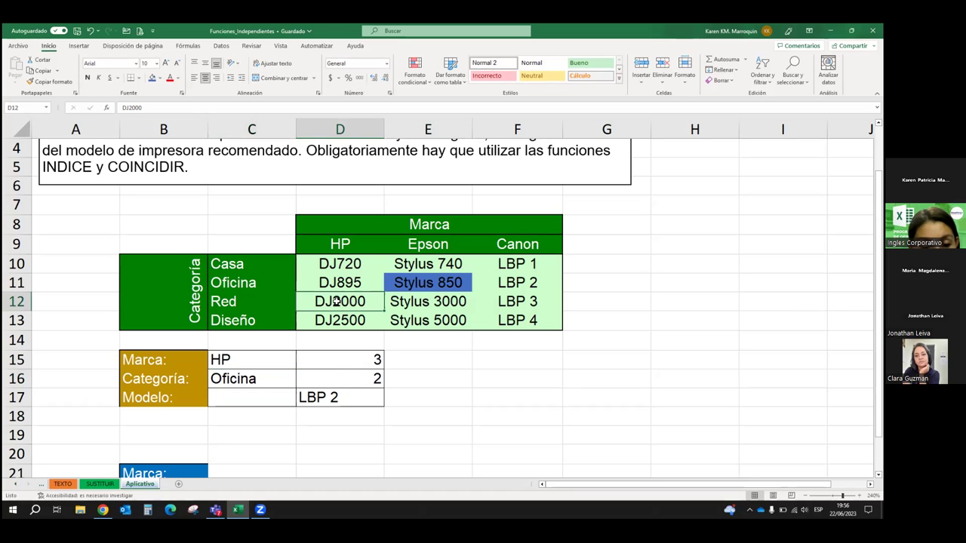
pyautogui.click(336, 380)
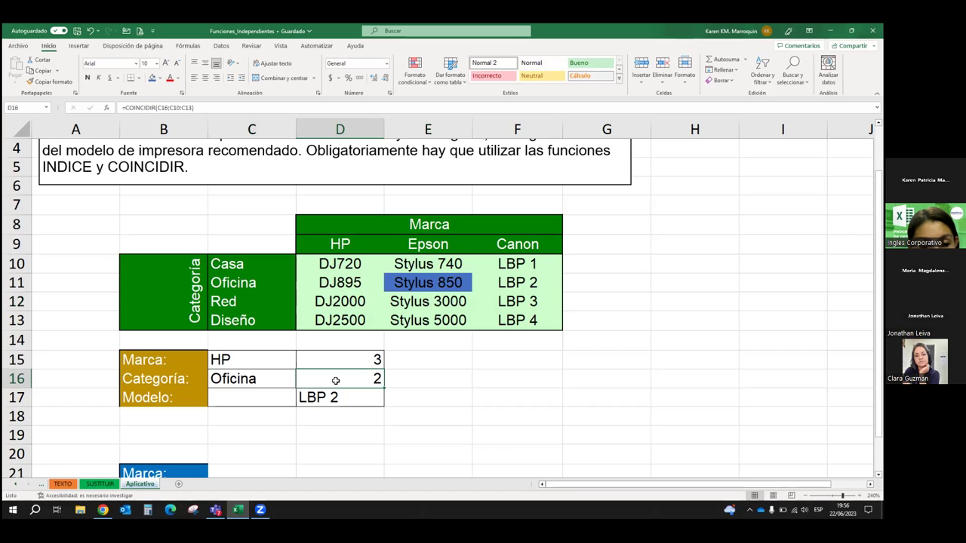
pyautogui.click(271, 382)
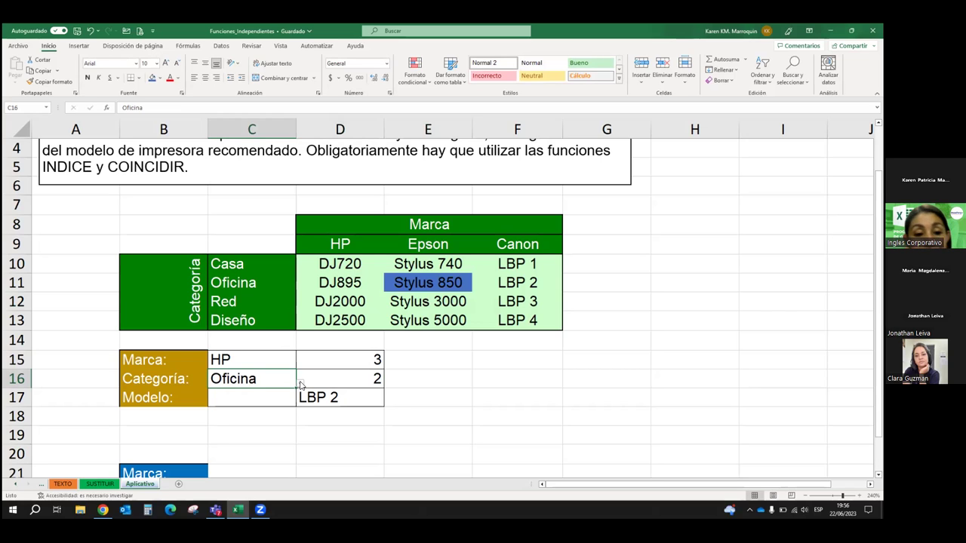
pyautogui.click(299, 384)
pyautogui.click(239, 398)
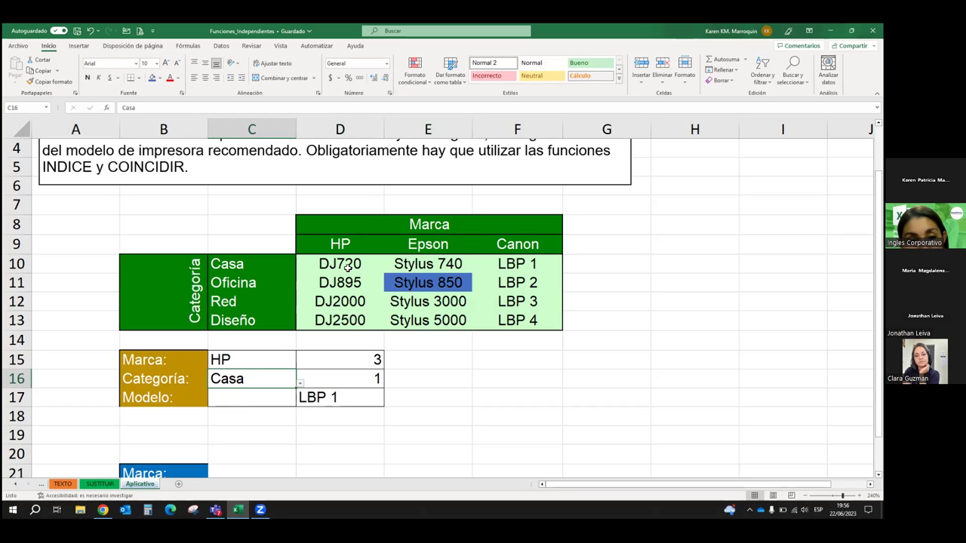
# Step: Fill the LBP 1 cell F10 with the same blue and save the workbook
pyautogui.click(512, 262)
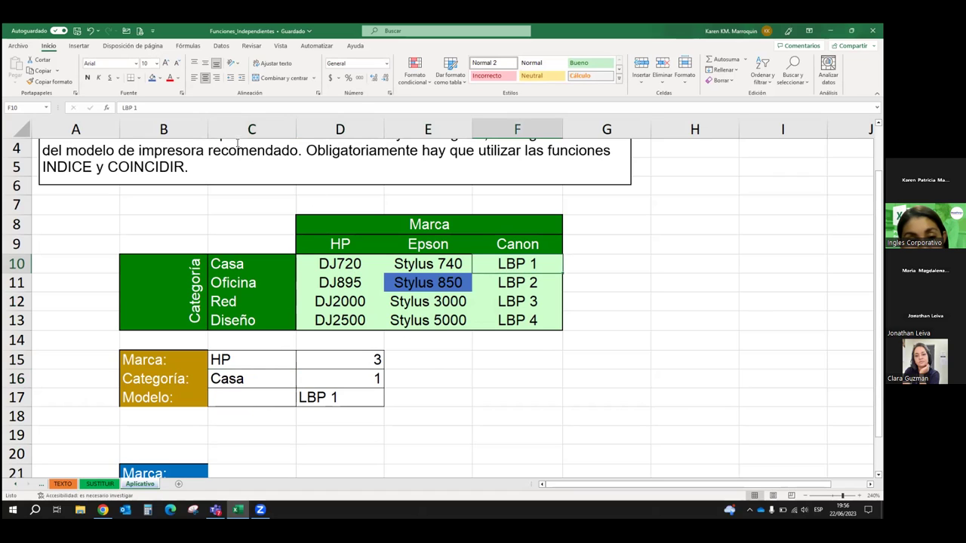
pyautogui.click(152, 78)
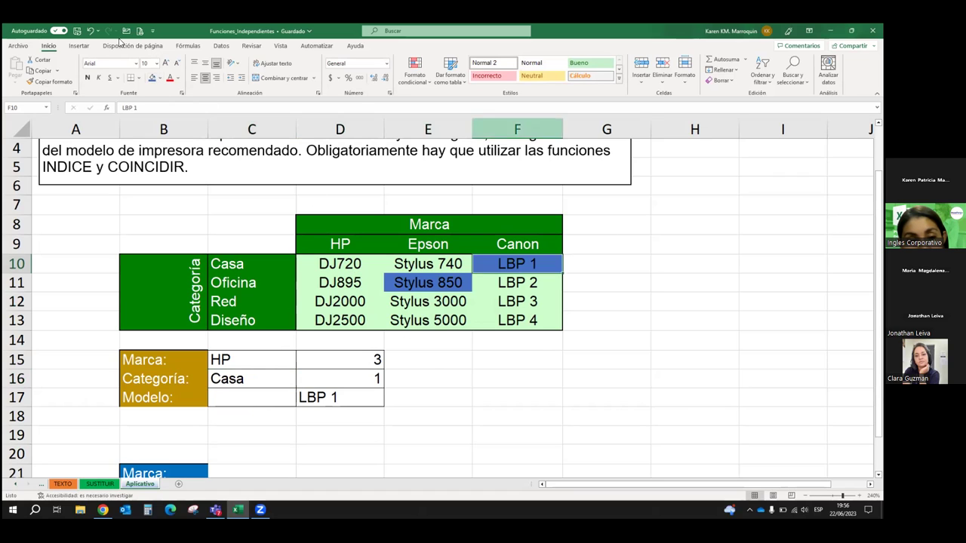
pyautogui.click(77, 31)
# Step: Change the Marca in C15 to Canon from its drop-down list to test the model lookup
pyautogui.scroll(-2, 500, 375)
pyautogui.scroll(1, 499, 376)
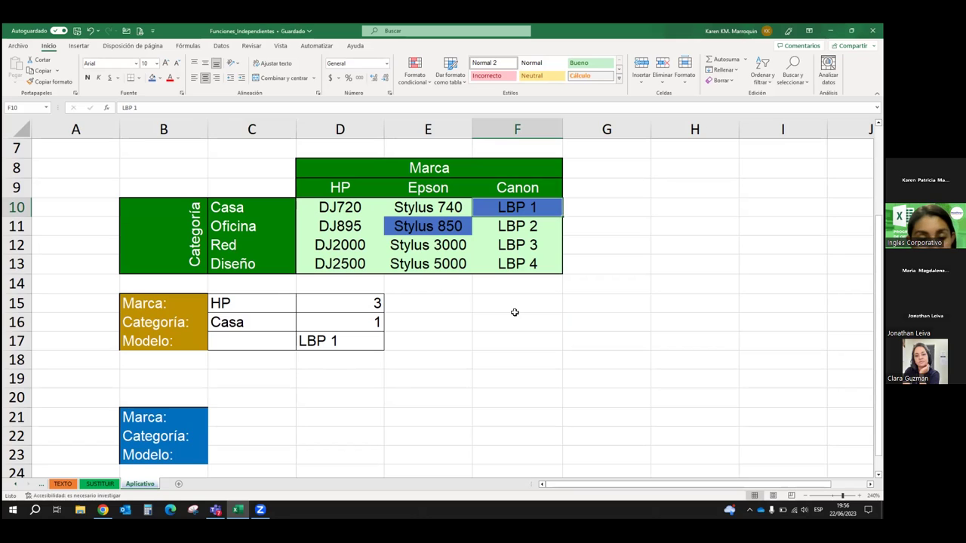
pyautogui.click(272, 304)
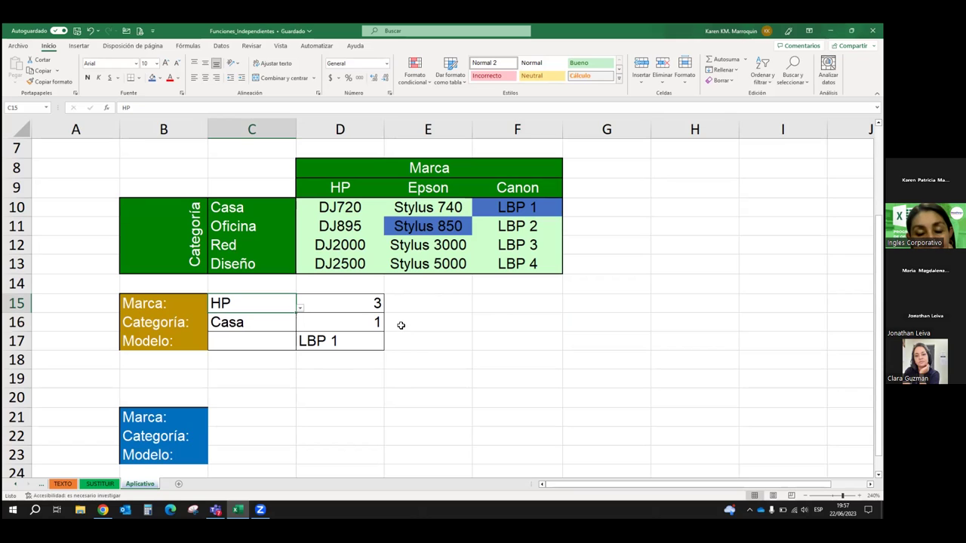
pyautogui.click(345, 319)
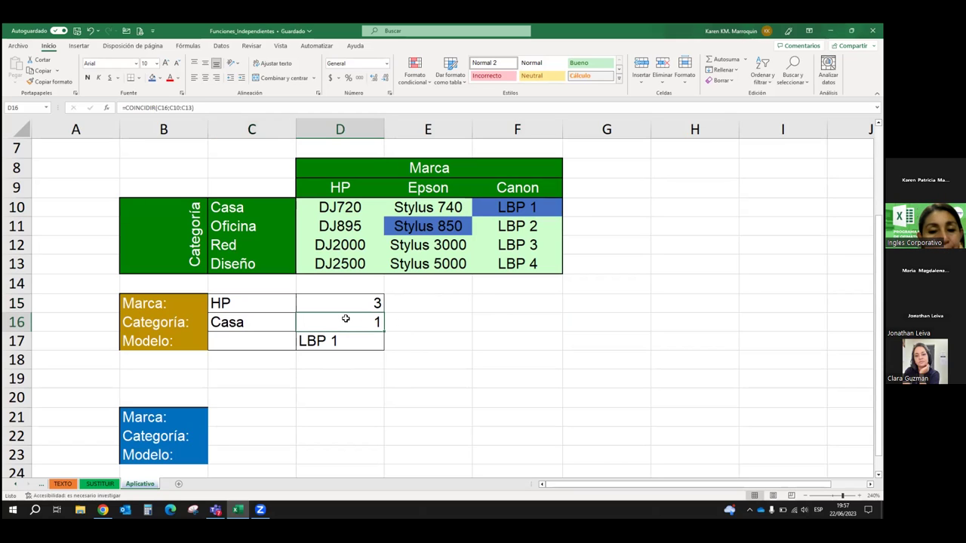
pyautogui.click(261, 302)
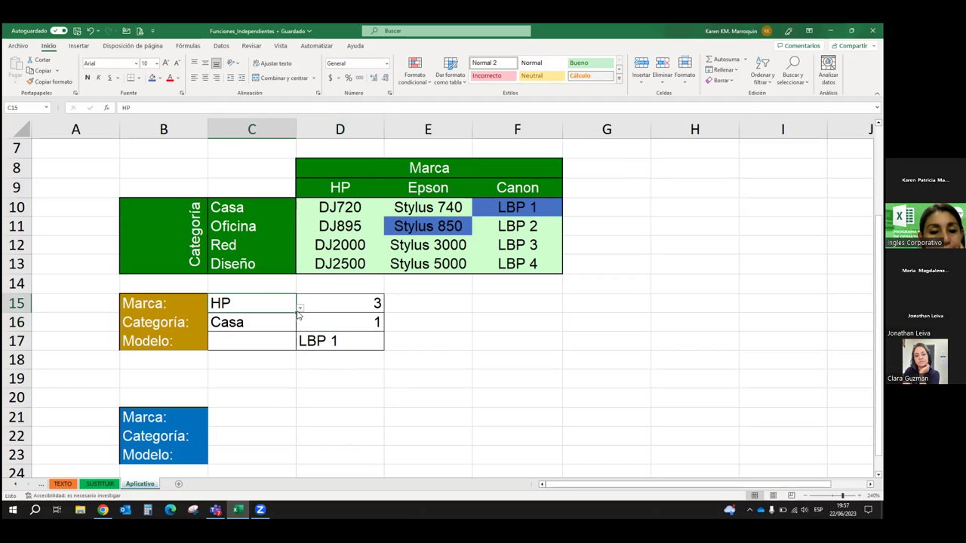
pyautogui.click(300, 308)
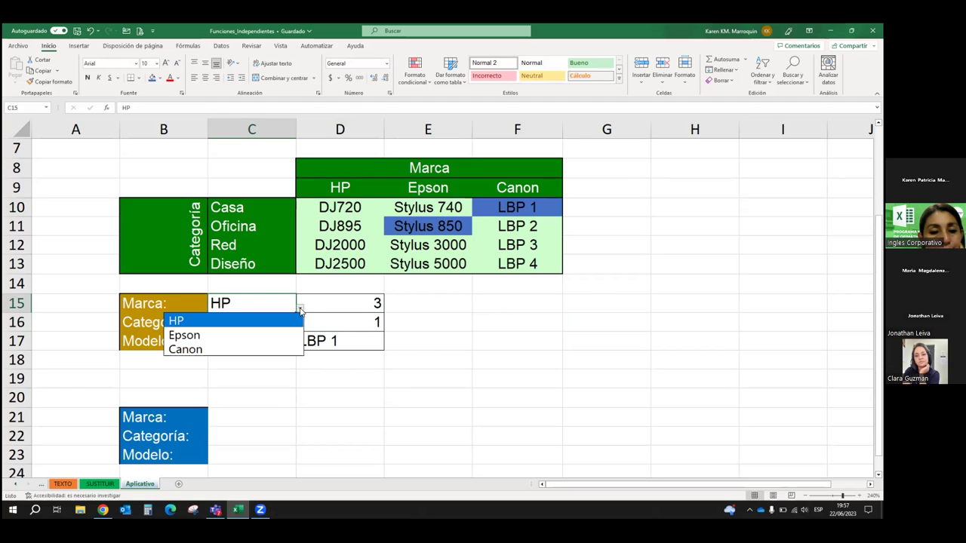
pyautogui.click(246, 350)
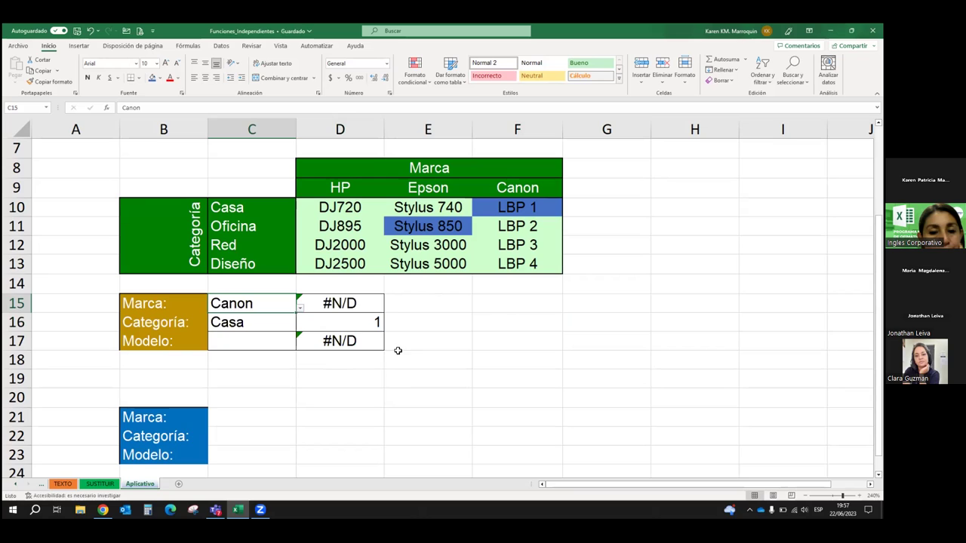
# Step: Examine the COINCIDIR formulas in D15 and D16 and the chosen Marca in C15
pyautogui.click(320, 304)
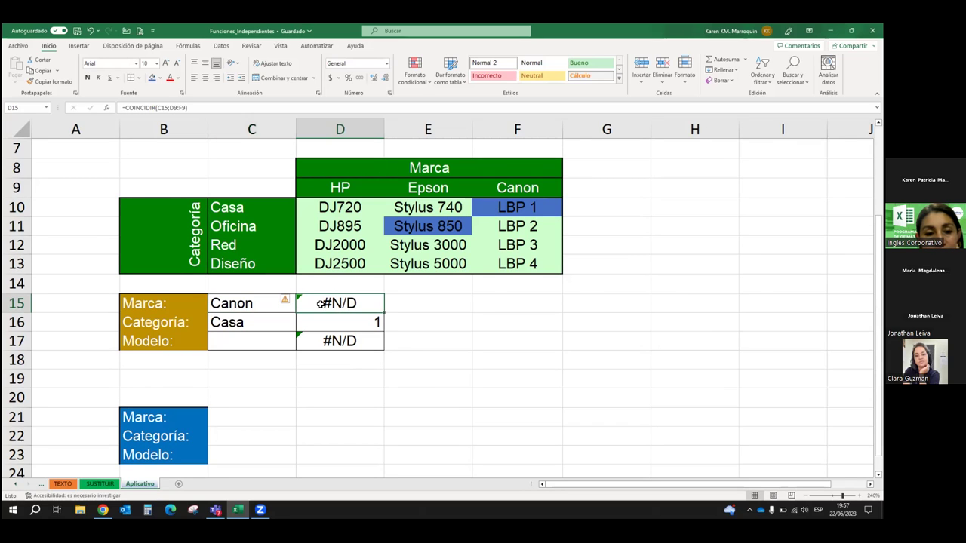
pyautogui.doubleClick(320, 304)
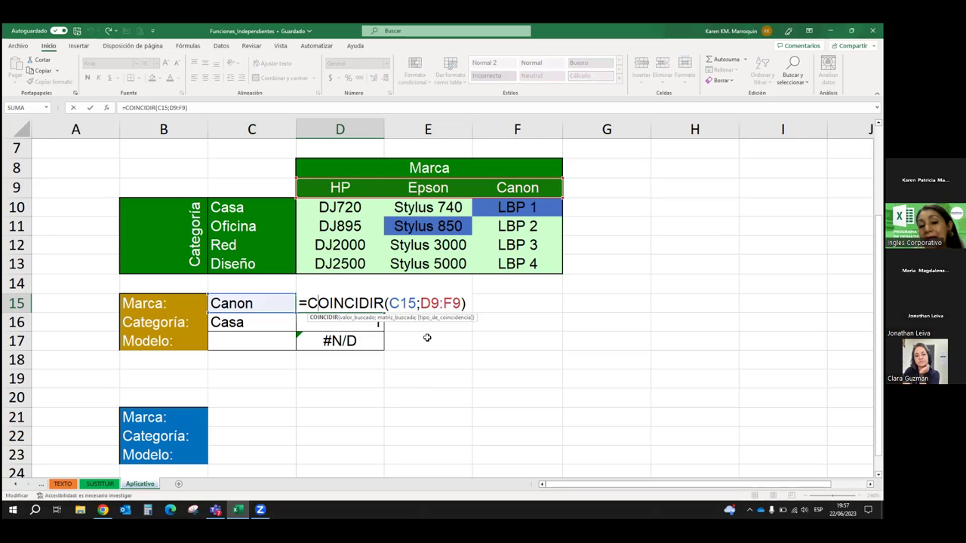
pyautogui.hotkey('ctrl', 'Return')
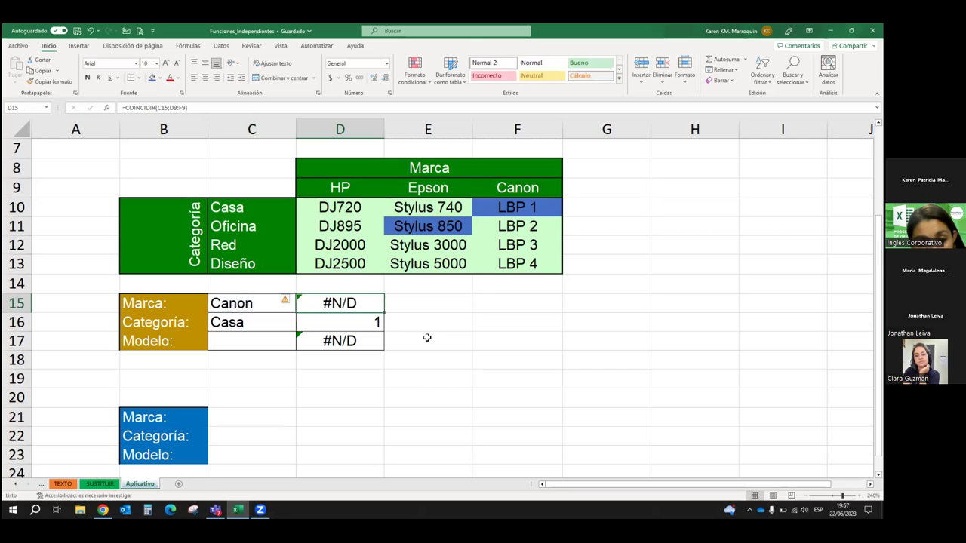
pyautogui.click(262, 306)
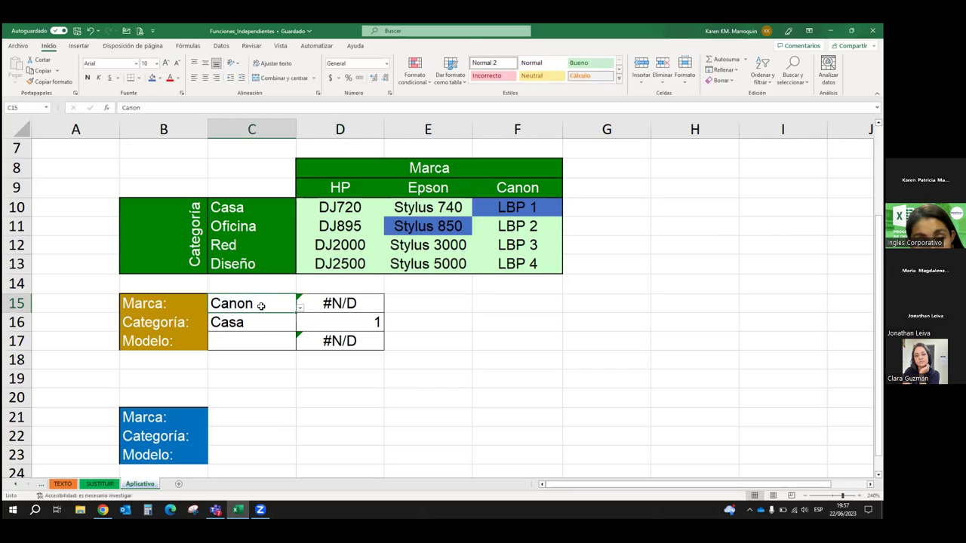
pyautogui.click(348, 318)
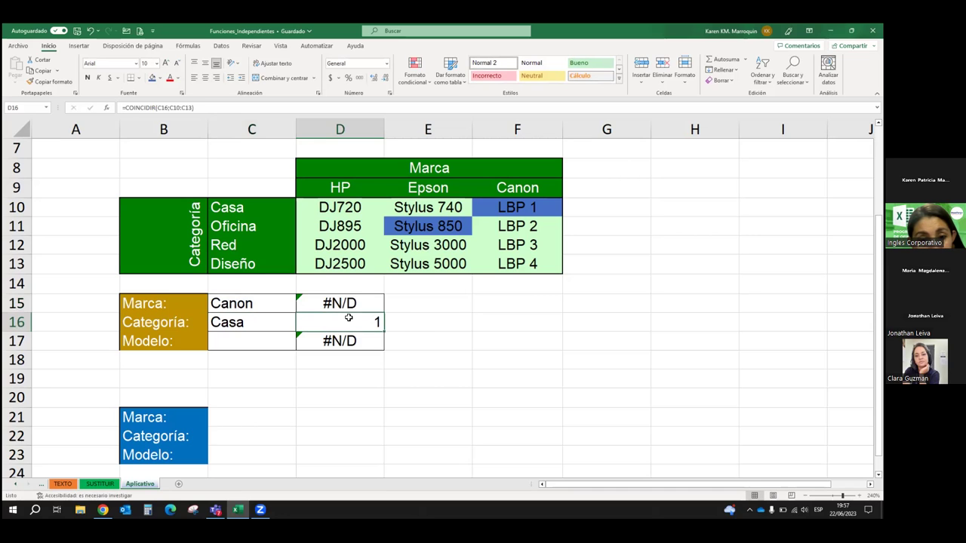
# Step: Switch the Marca in C15 to Epson and then to HP to test the model lookup
pyautogui.click(278, 309)
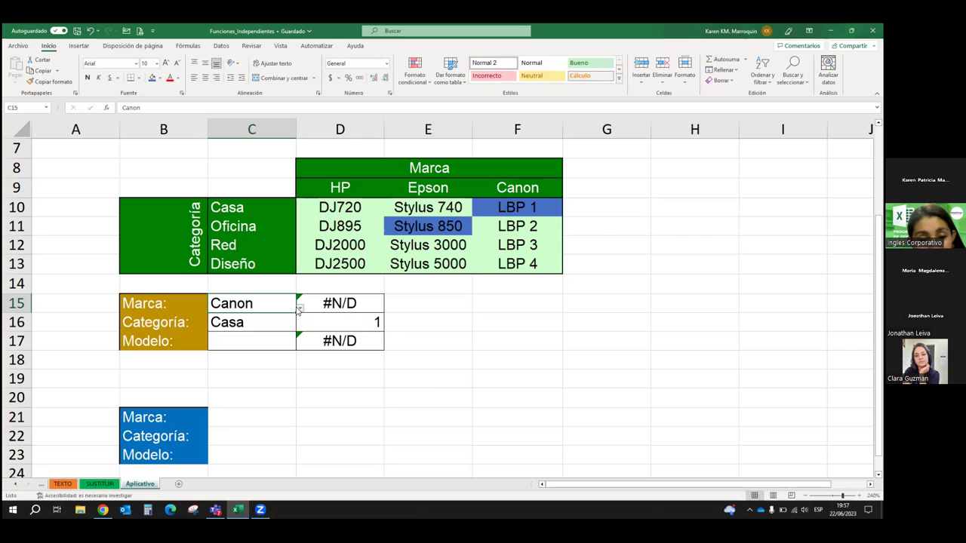
pyautogui.click(300, 308)
pyautogui.click(263, 335)
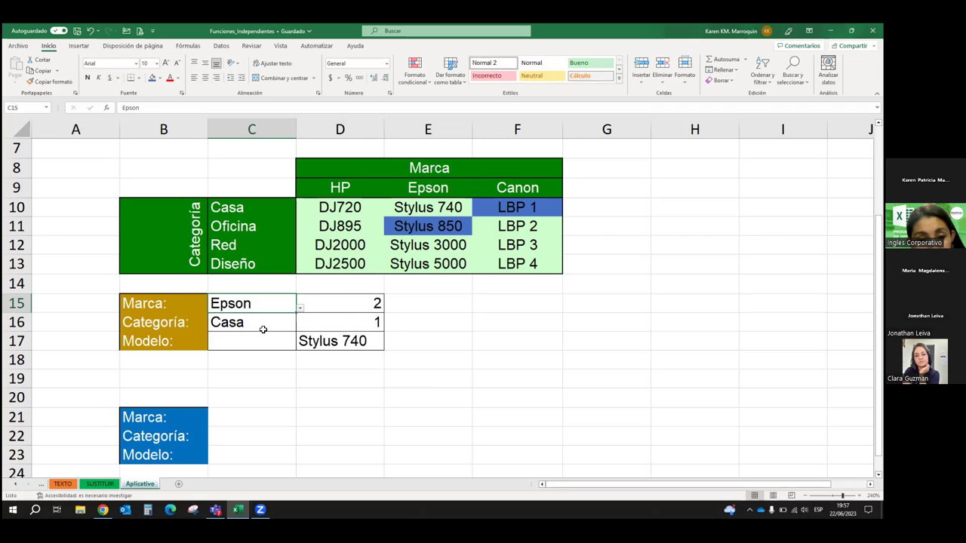
pyautogui.click(299, 309)
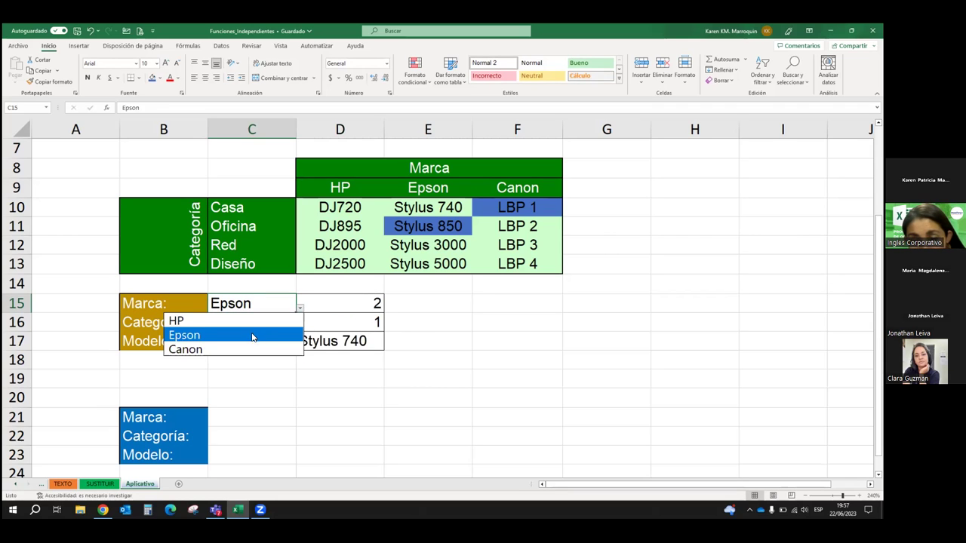
pyautogui.click(252, 321)
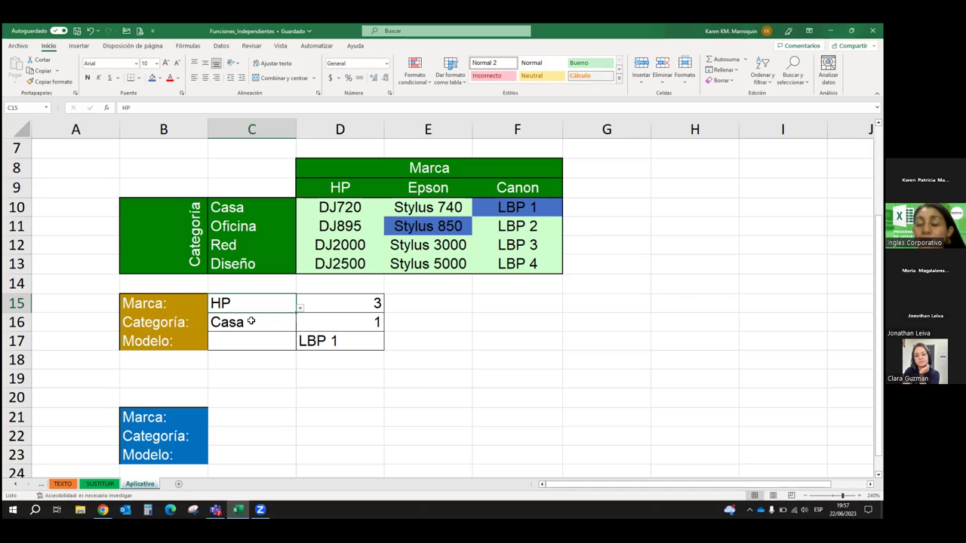
# Step: Change the Categoría in C16 to Oficina from its drop-down list
pyautogui.click(284, 320)
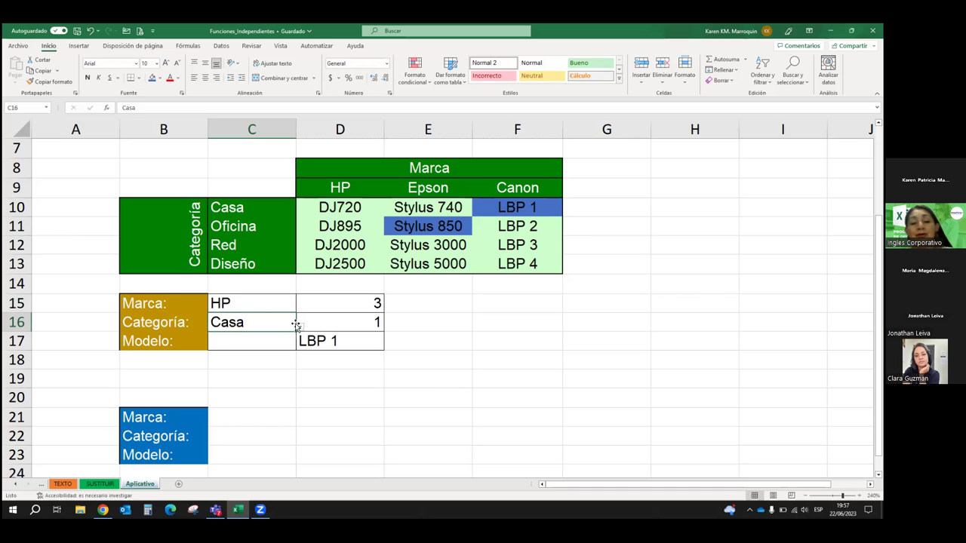
pyautogui.click(300, 327)
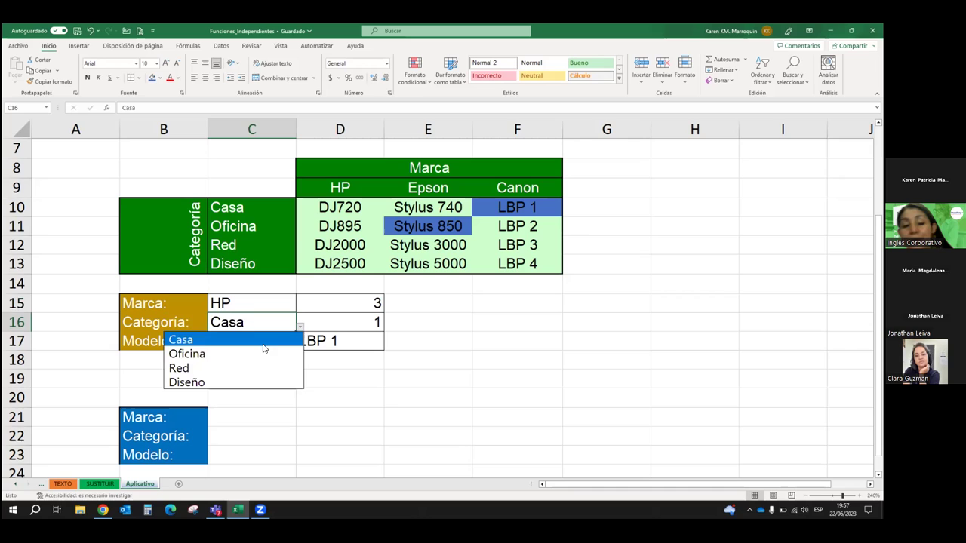
pyautogui.click(262, 352)
# Step: Test the lookup with Canon as the Marca in C15, and set it back to HP
pyautogui.click(267, 306)
pyautogui.click(300, 308)
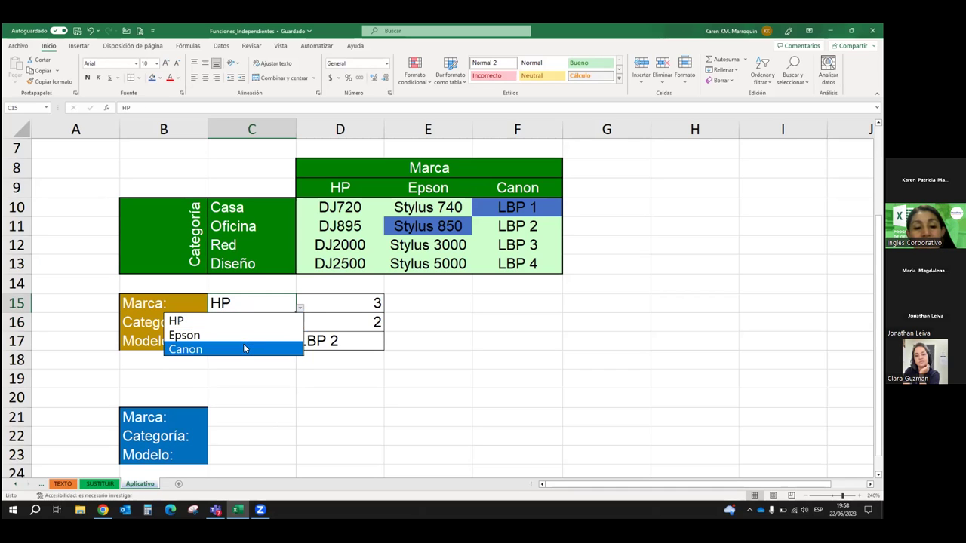
pyautogui.click(243, 349)
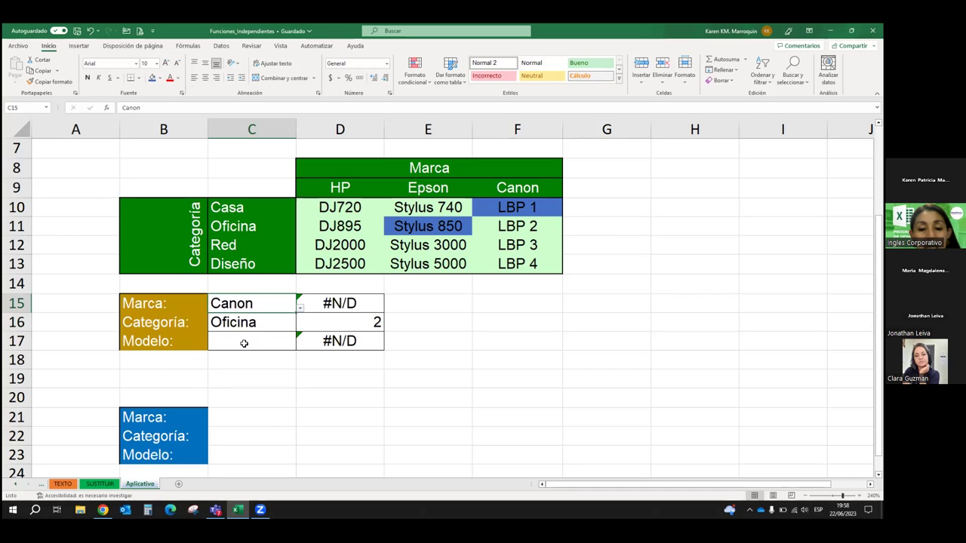
pyautogui.click(300, 309)
pyautogui.click(274, 321)
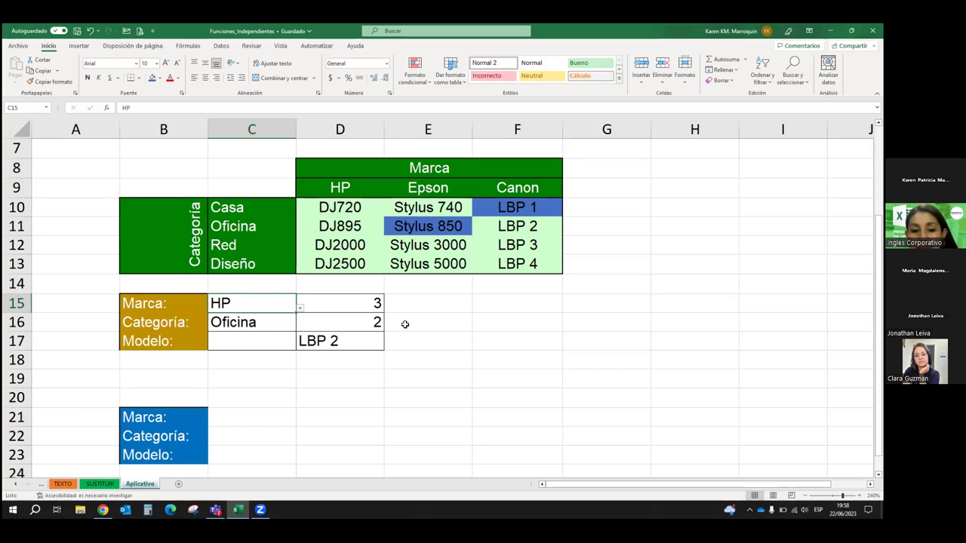
# Step: Examine the COINCIDIR formulas in D15 and D16 and the INDICE formula in D17
pyautogui.click(312, 338)
pyautogui.click(315, 323)
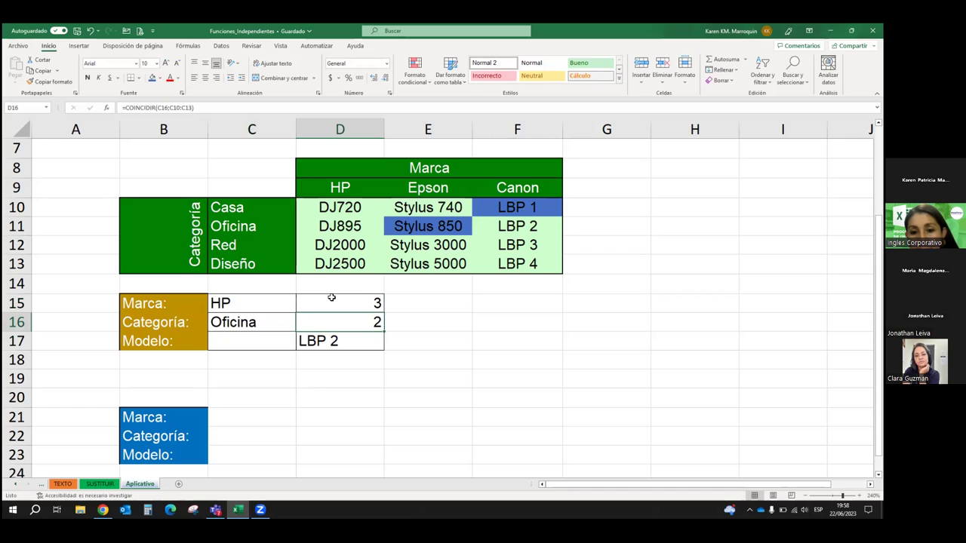
pyautogui.click(328, 306)
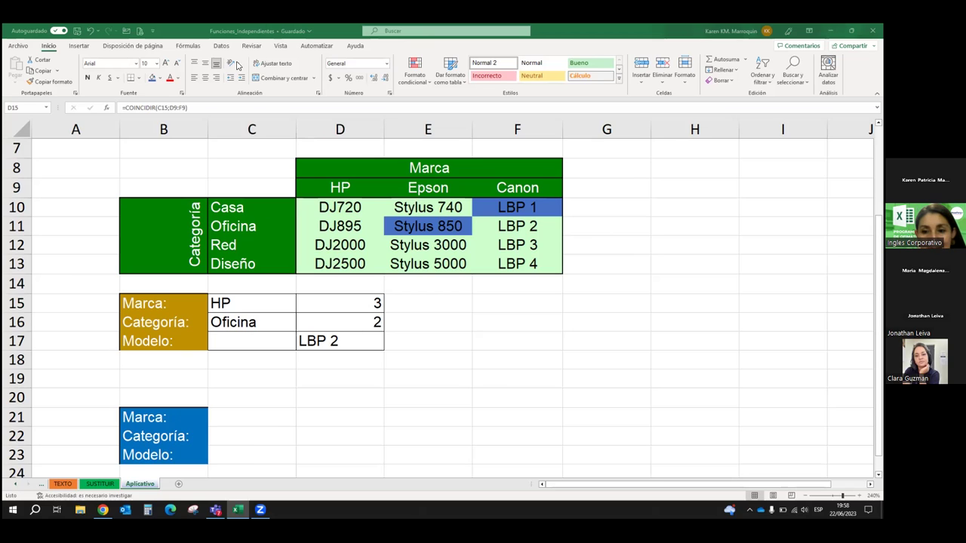
pyautogui.click(355, 302)
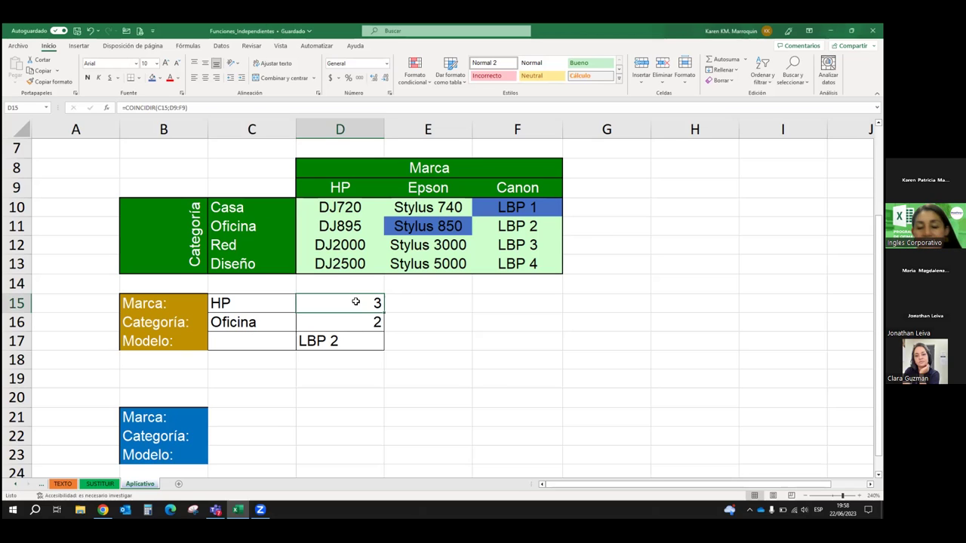
pyautogui.click(343, 340)
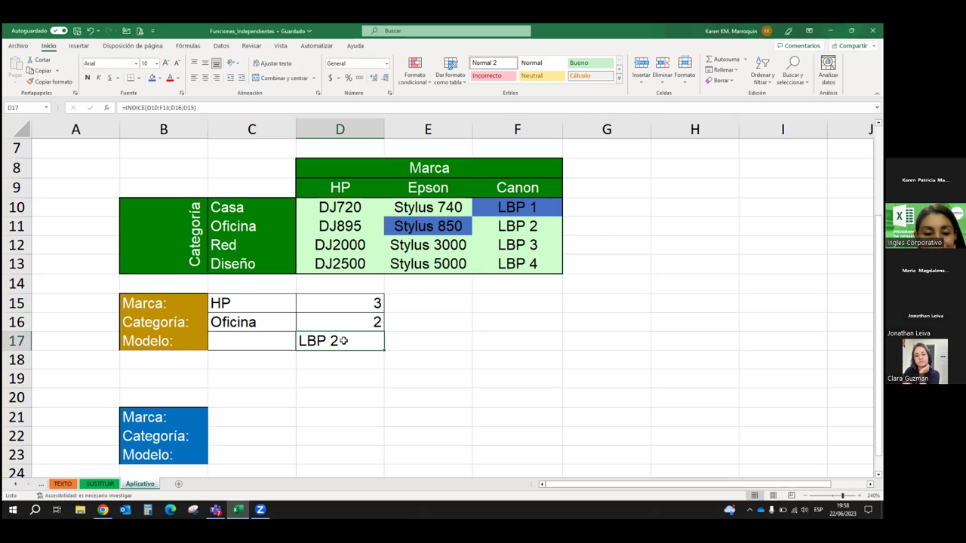
# Step: Try to restrict the blue block's Marca cell C21 to a Lista validation sourced from the brand headings D9:F9
pyautogui.scroll(-2, 292, 382)
pyautogui.click(248, 304)
pyautogui.scroll(1, 357, 314)
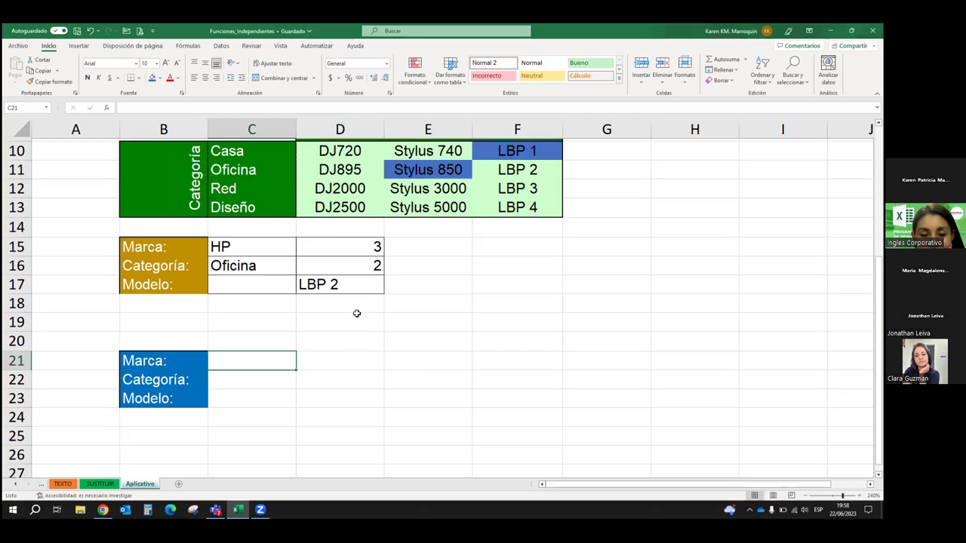
pyautogui.scroll(1, 357, 313)
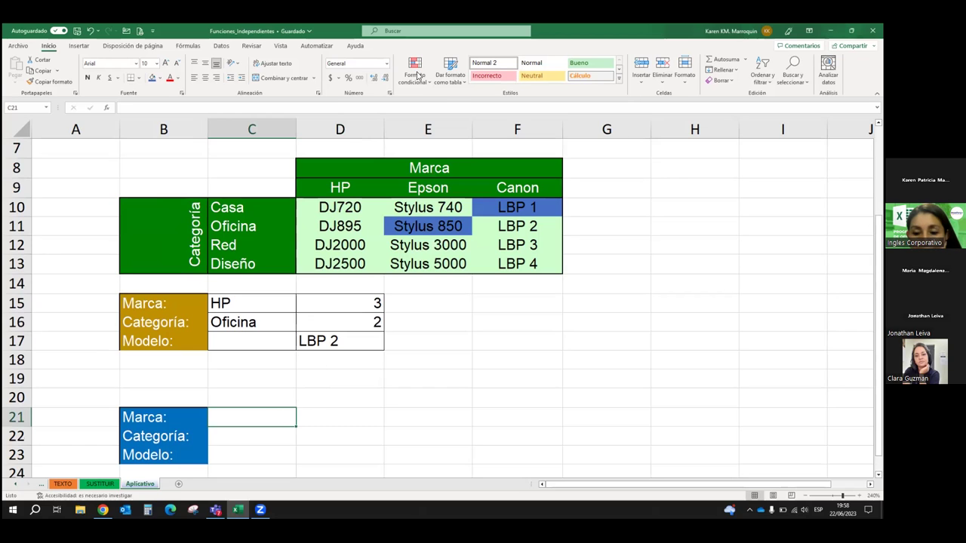
pyautogui.click(221, 45)
pyautogui.click(596, 79)
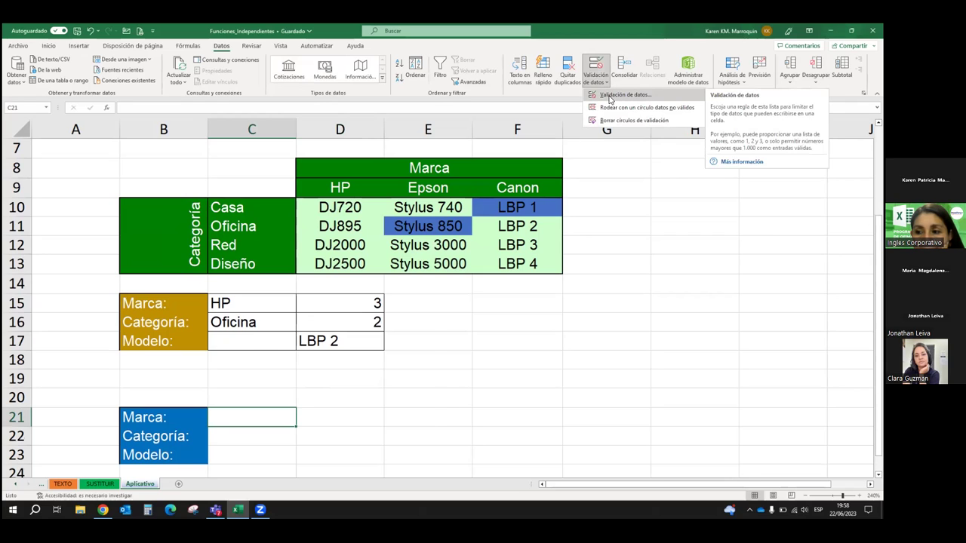
pyautogui.click(609, 95)
pyautogui.click(302, 361)
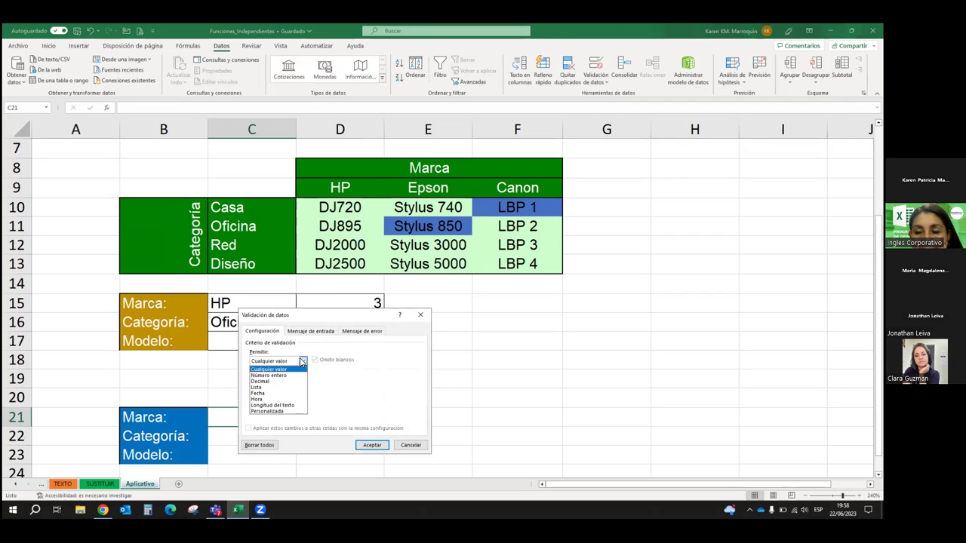
pyautogui.click(277, 387)
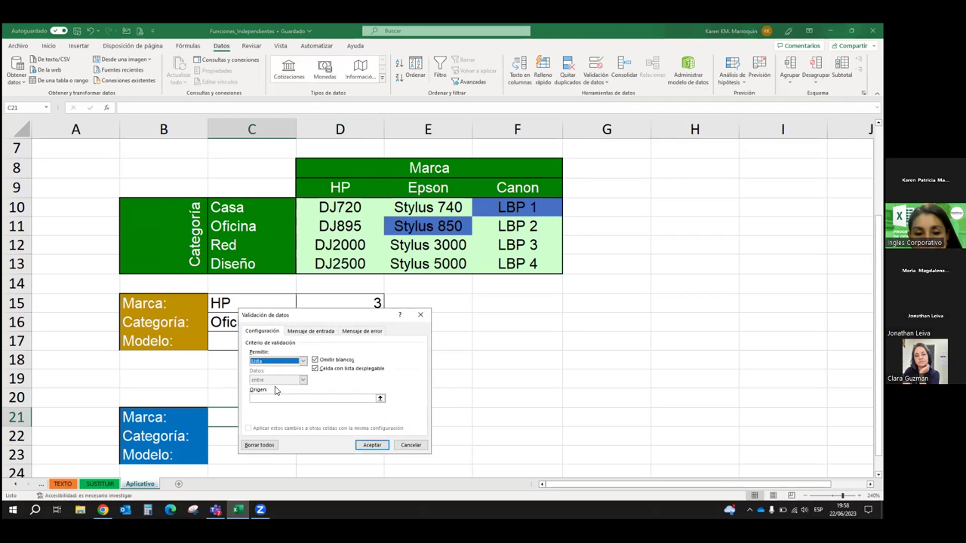
pyautogui.click(382, 398)
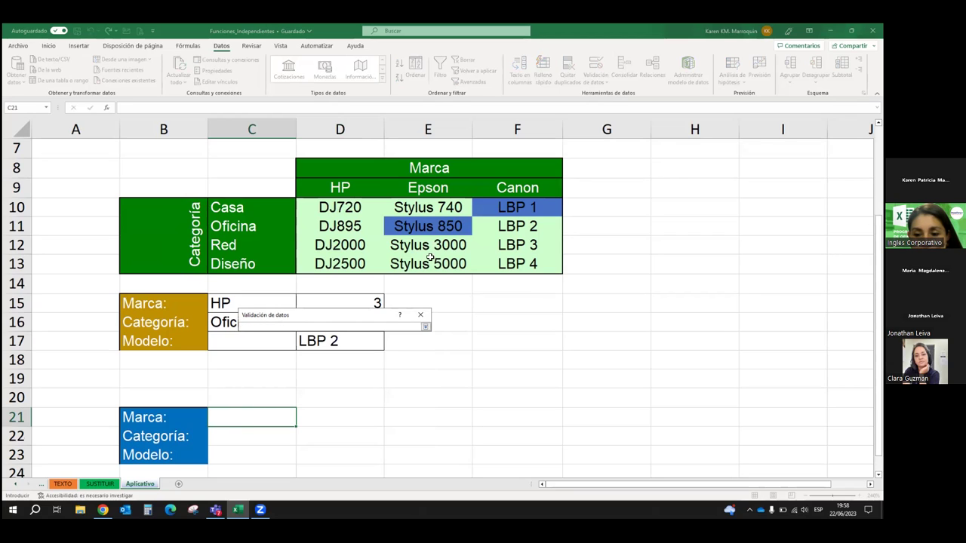
pyautogui.moveTo(347, 187); pyautogui.dragTo(483, 191)
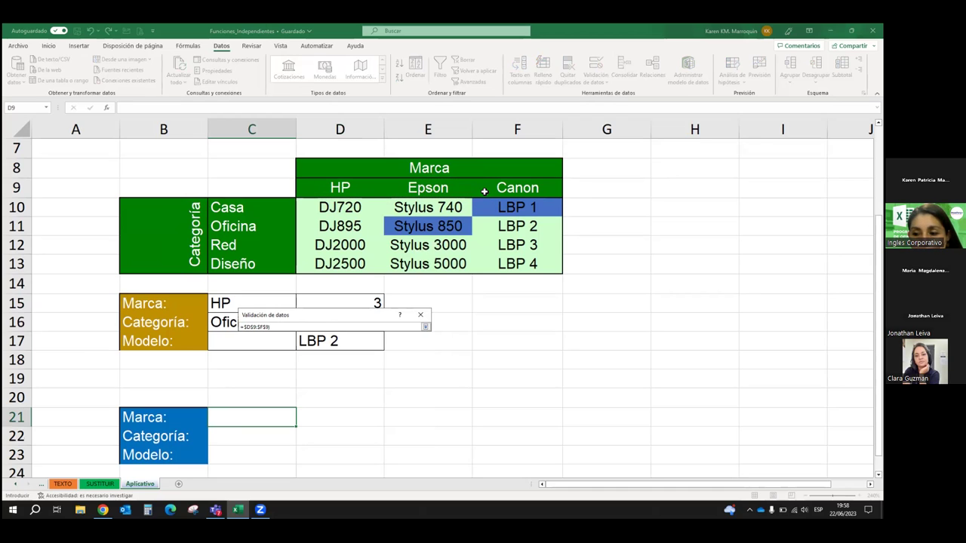
pyautogui.click(425, 326)
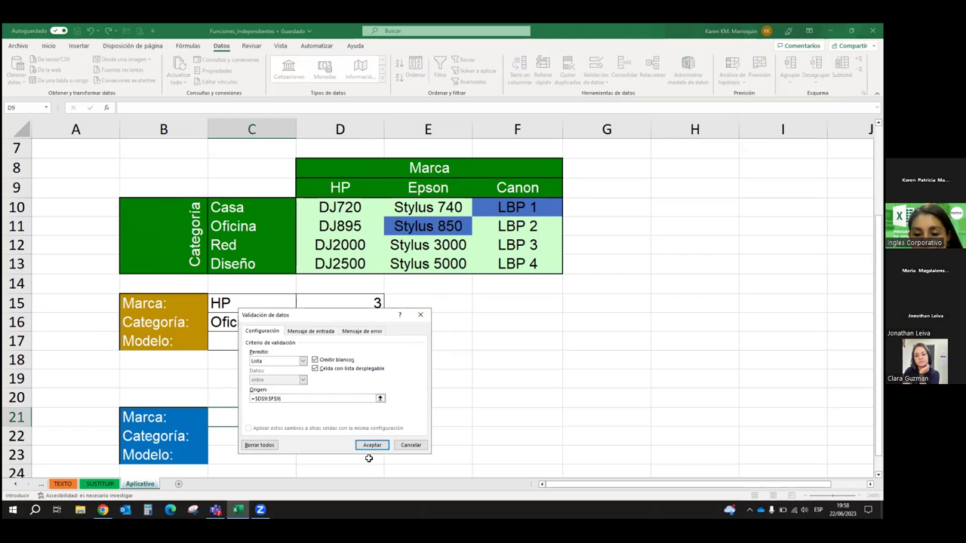
pyautogui.click(372, 445)
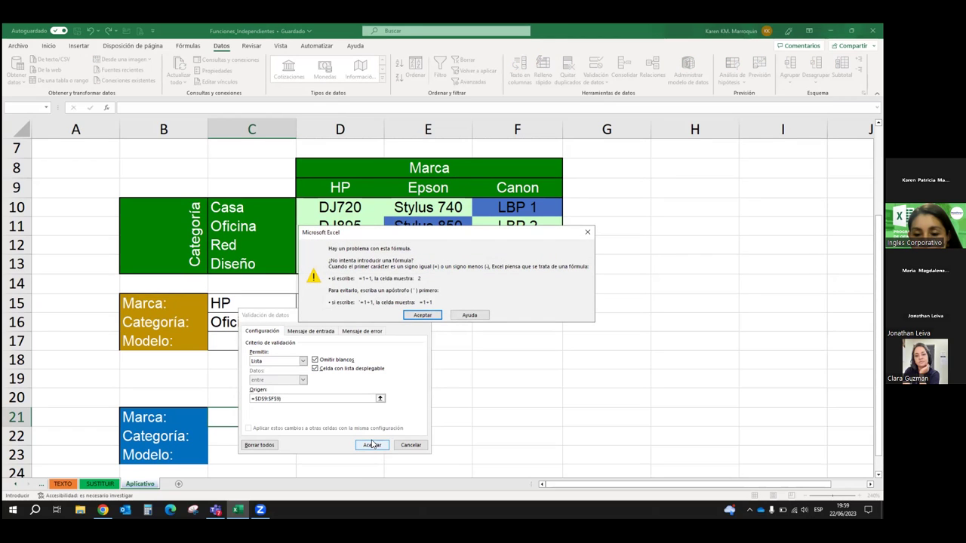
# Step: Try to correct the source reference of C21's list validation, and discard the validation settings
pyautogui.press('Return')
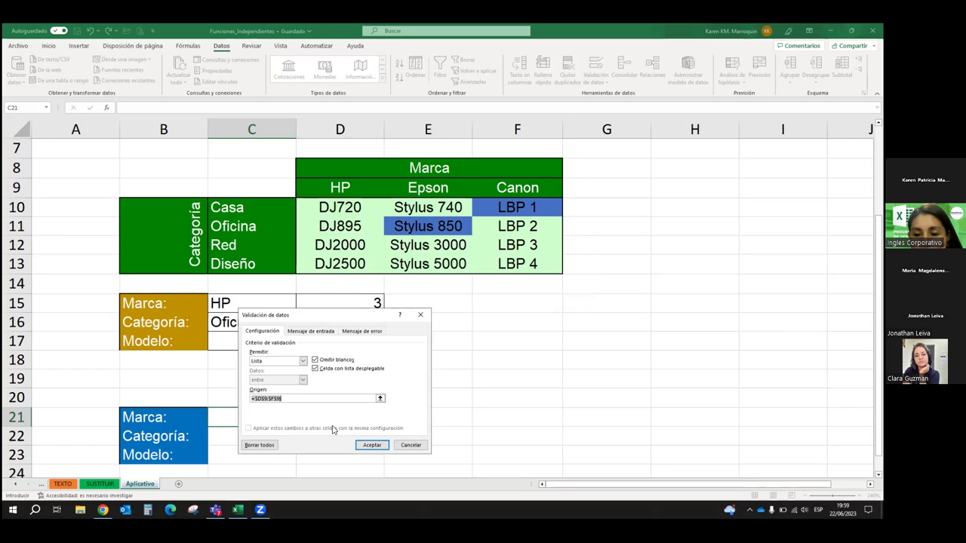
pyautogui.click(324, 401)
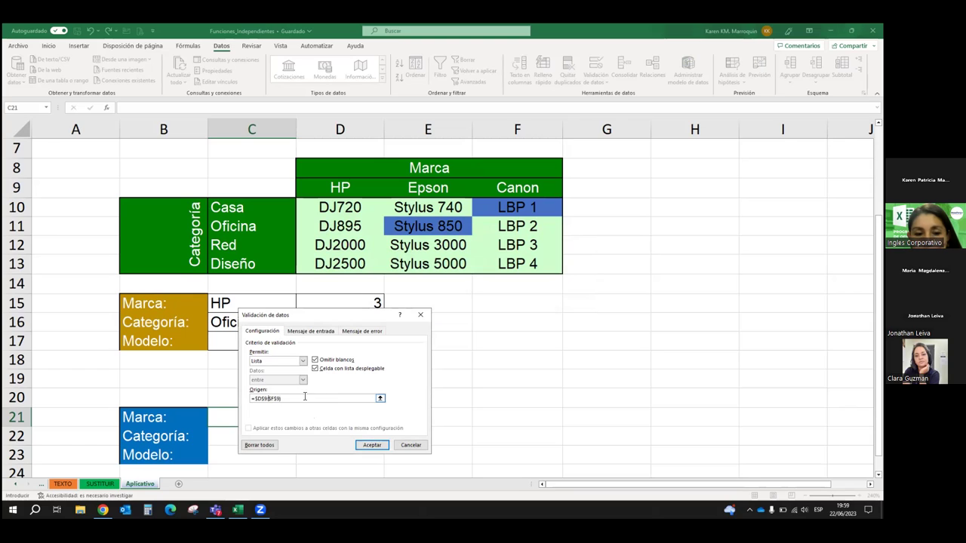
pyautogui.write(':')
pyautogui.click(363, 445)
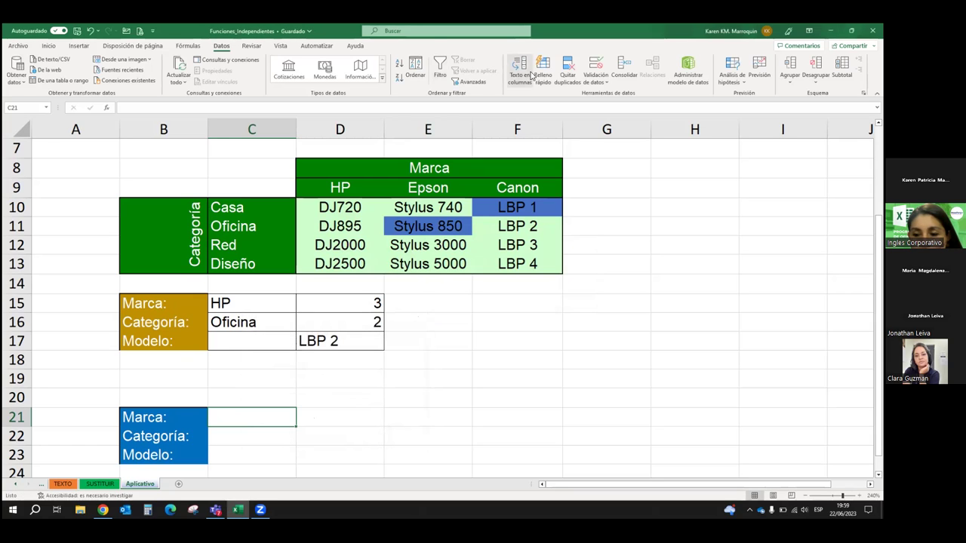
# Step: Apply a Lista data validation to C21 with the brand headings =$D$9:$F$9 as its source
pyautogui.click(604, 83)
pyautogui.click(604, 96)
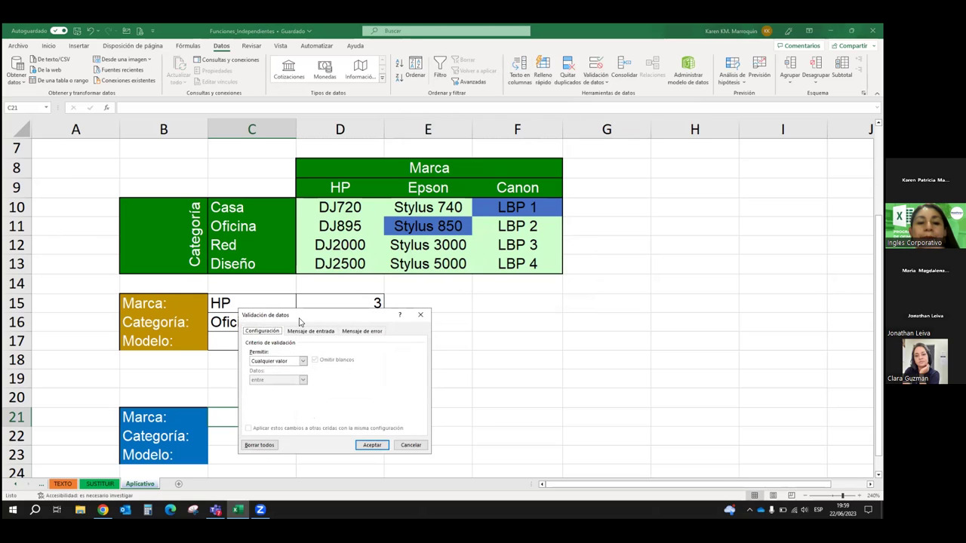
pyautogui.click(280, 362)
pyautogui.click(264, 385)
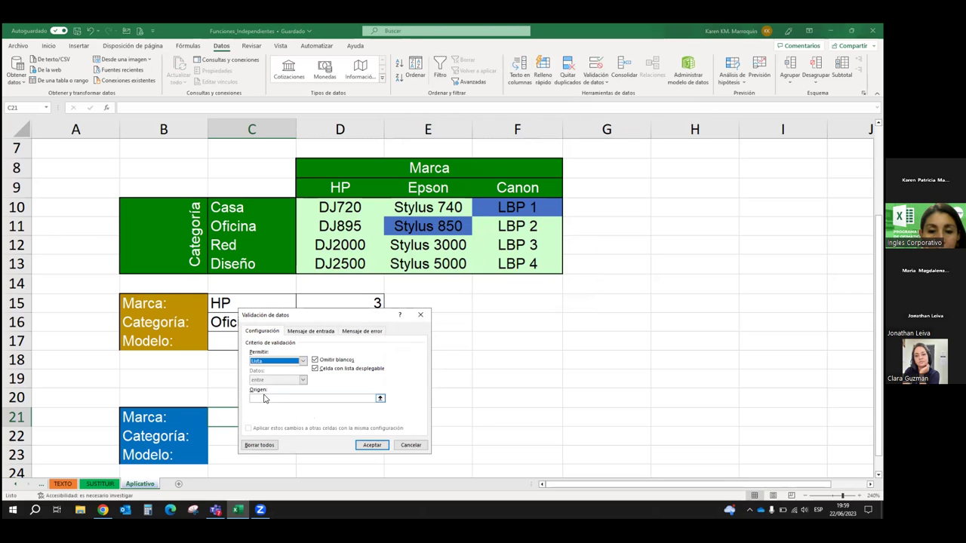
pyautogui.click(380, 399)
pyautogui.click(368, 189)
pyautogui.moveTo(368, 188); pyautogui.dragTo(477, 190)
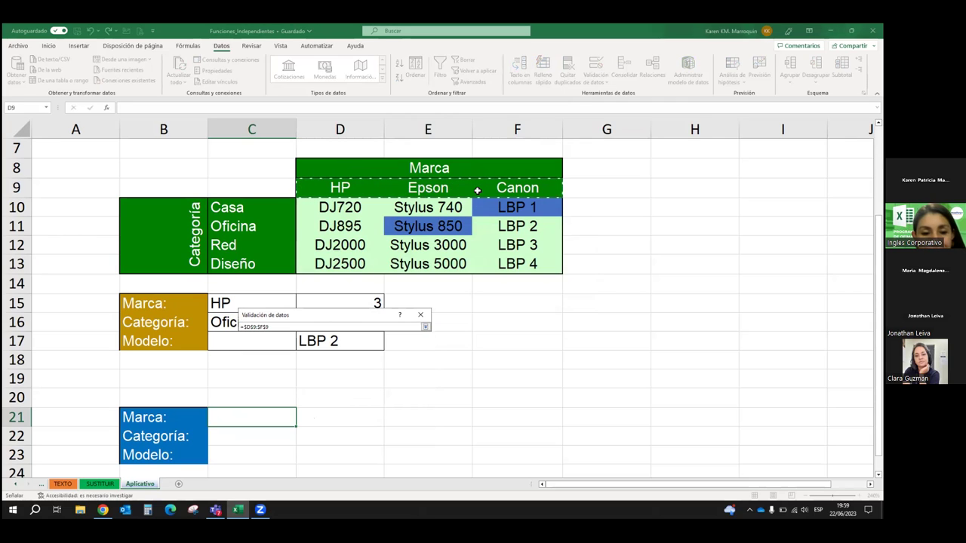
pyautogui.click(427, 328)
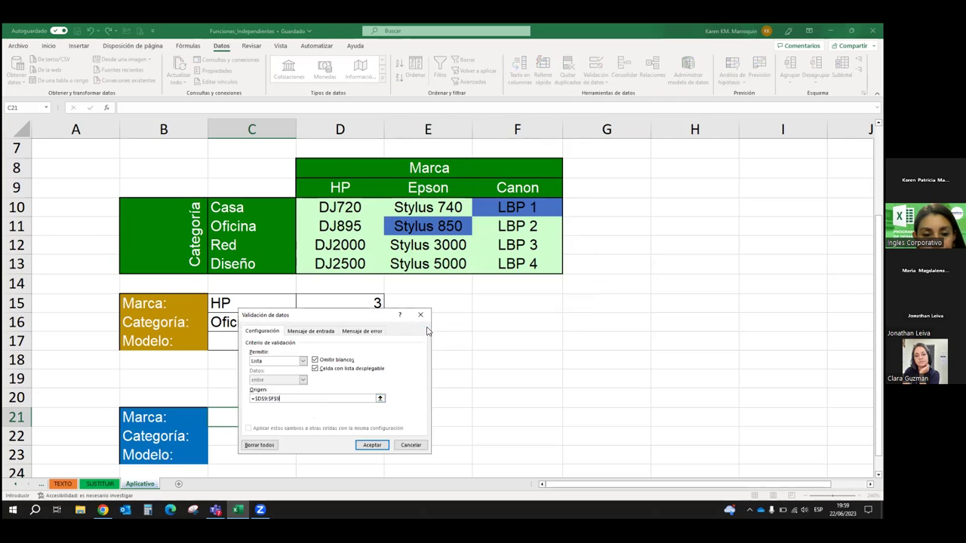
pyautogui.click(371, 444)
# Step: Test the drop-down list in C21 by choosing HP, Epson and finally Canon as the Marca
pyautogui.click(300, 423)
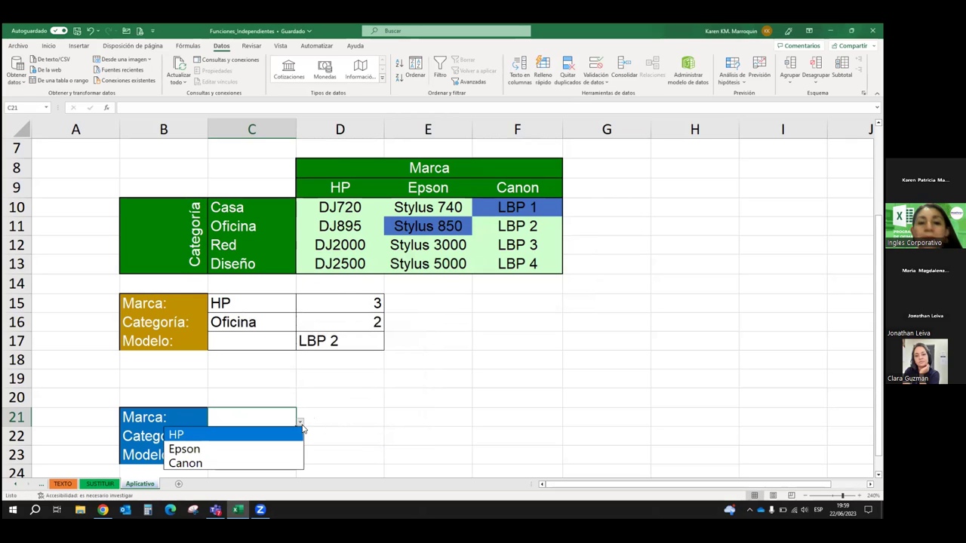
pyautogui.click(274, 439)
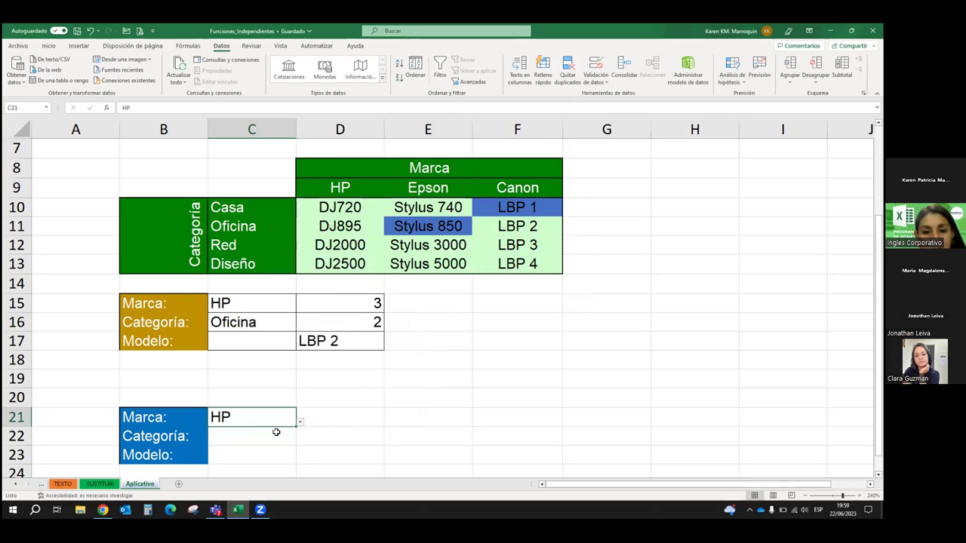
pyautogui.scroll(-2, 395, 373)
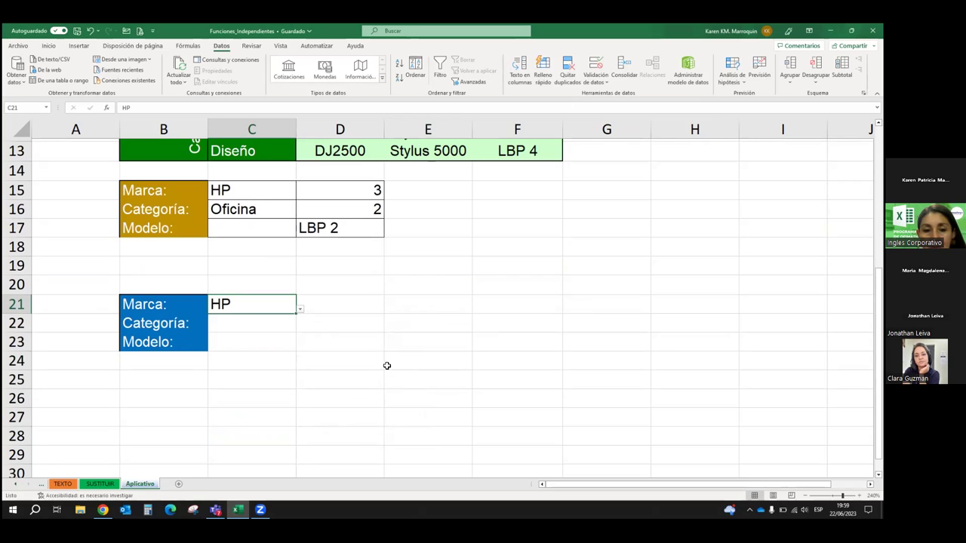
pyautogui.click(300, 309)
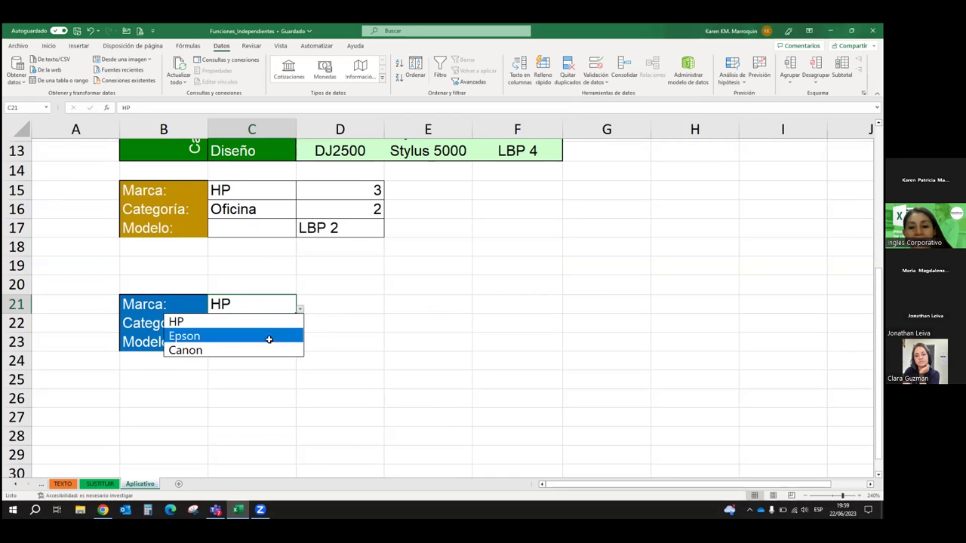
pyautogui.click(272, 335)
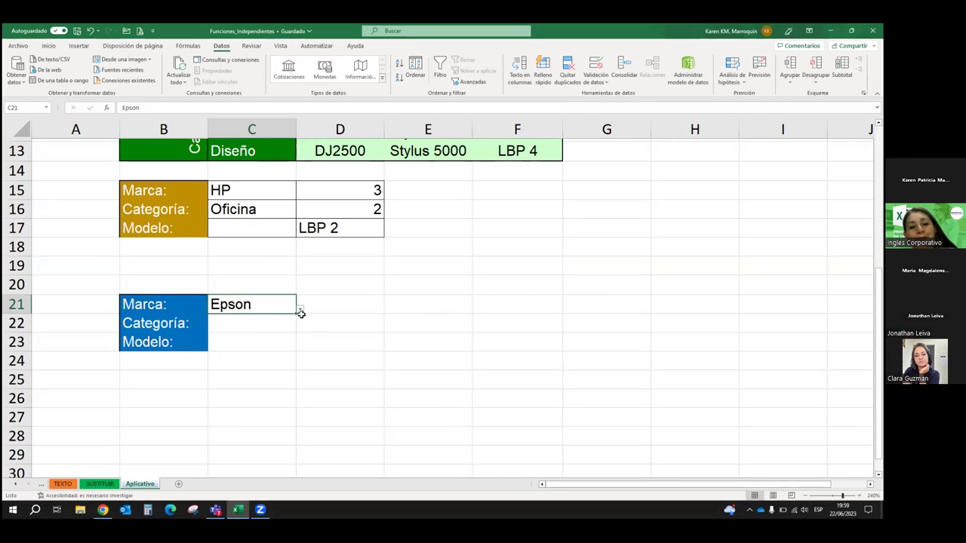
pyautogui.click(301, 310)
pyautogui.click(265, 351)
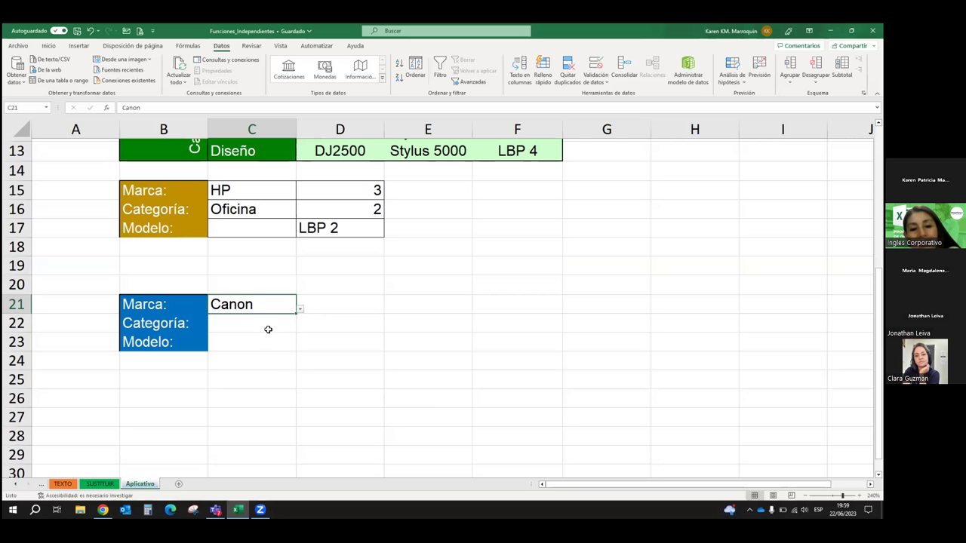
# Step: Apply a Lista data validation to the blue block's Categoría cell C22 with the category names =$C$10:$C$13 as its source
pyautogui.click(266, 325)
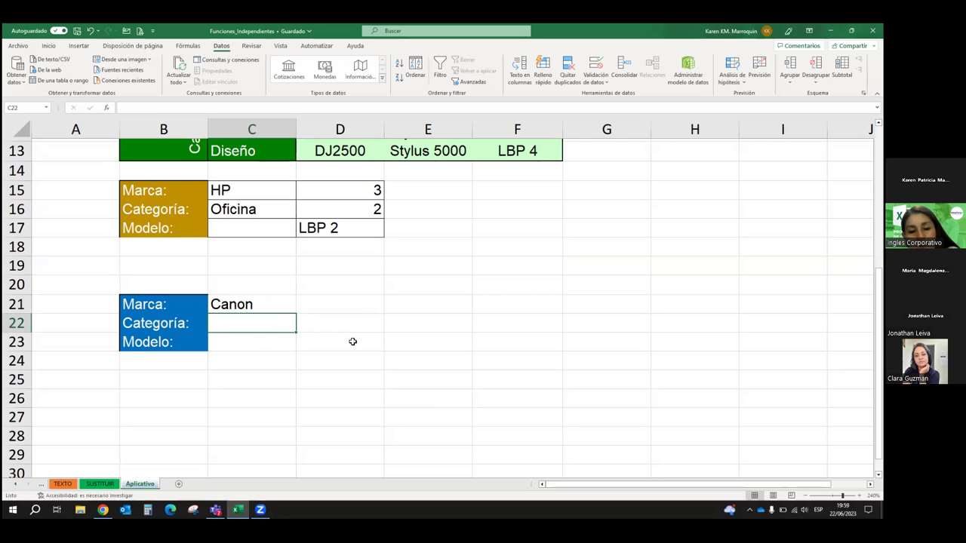
pyautogui.click(596, 79)
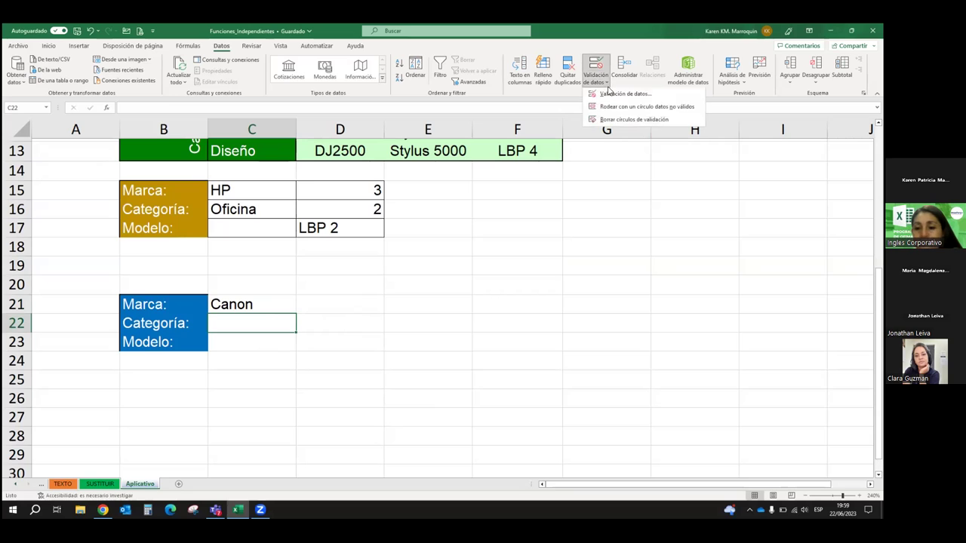
pyautogui.click(608, 96)
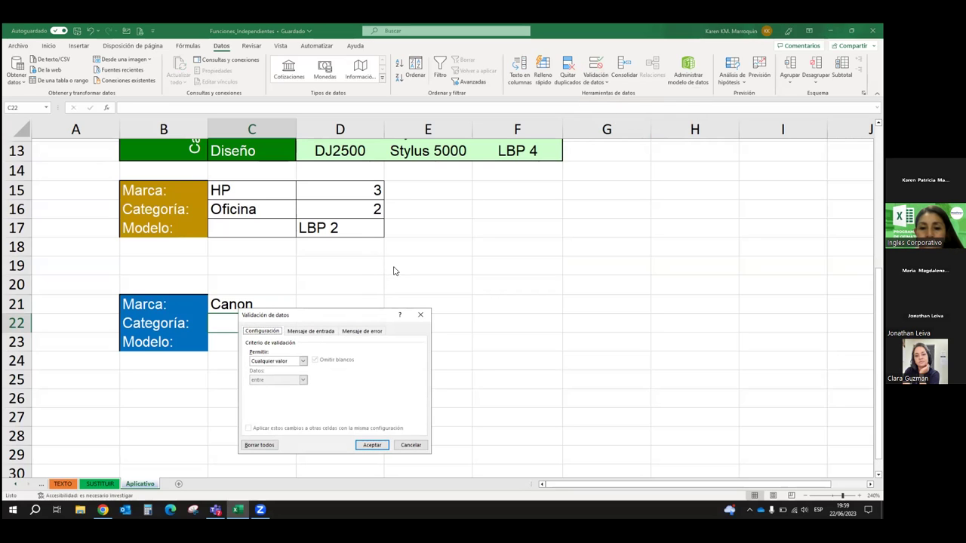
pyautogui.click(302, 361)
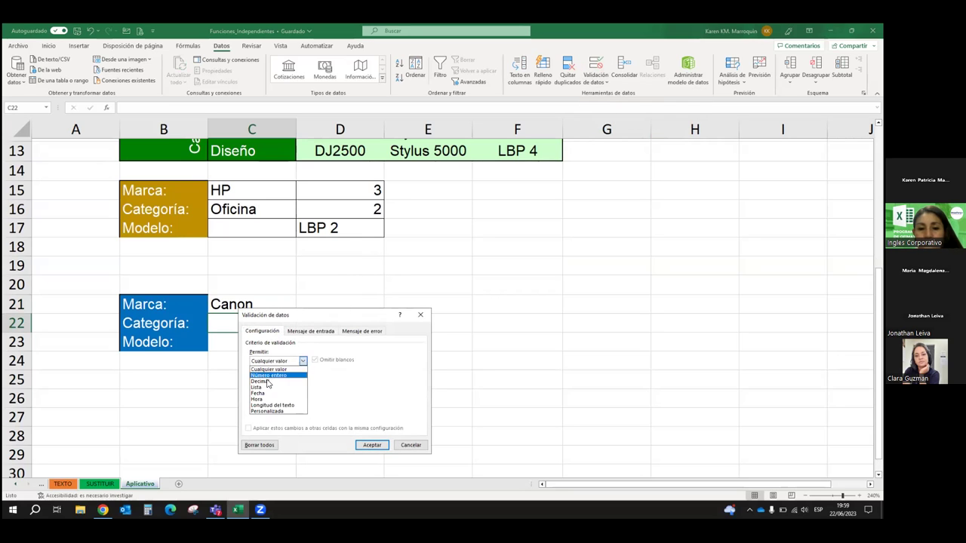
pyautogui.click(257, 387)
pyautogui.click(383, 400)
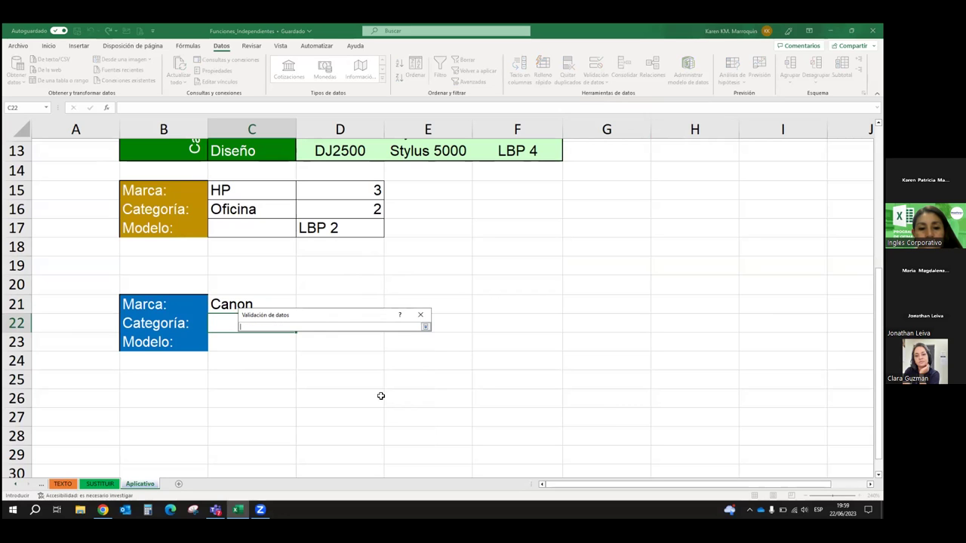
pyautogui.scroll(1, 269, 252)
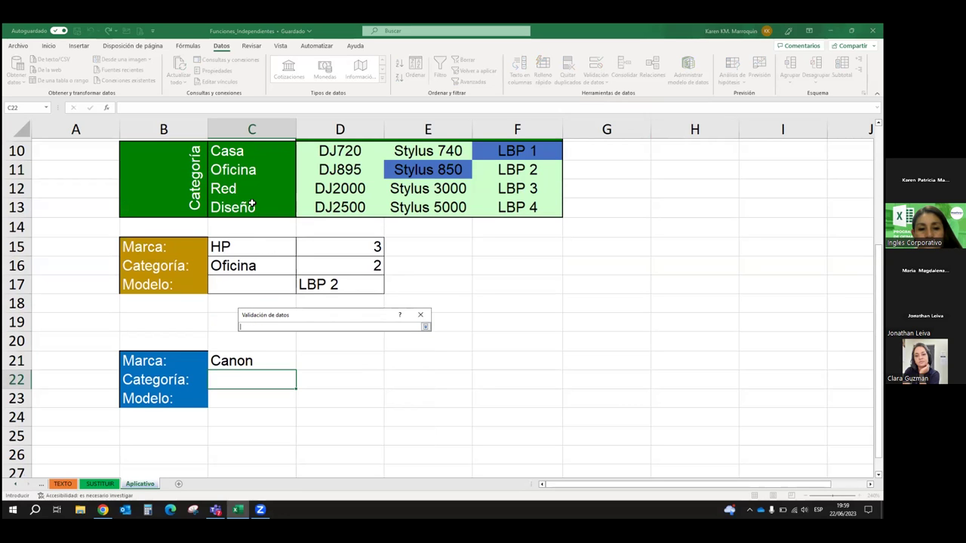
pyautogui.moveTo(238, 146); pyautogui.dragTo(236, 214)
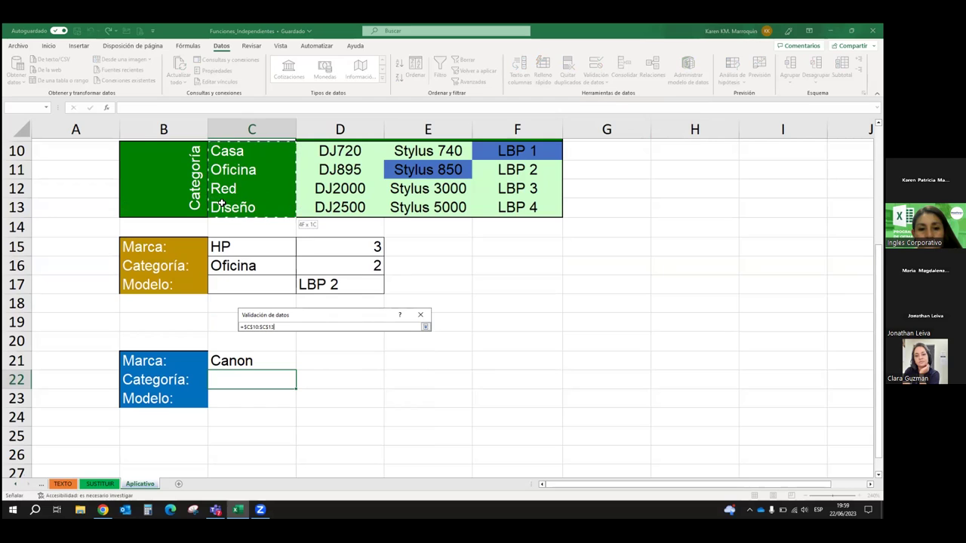
pyautogui.click(425, 327)
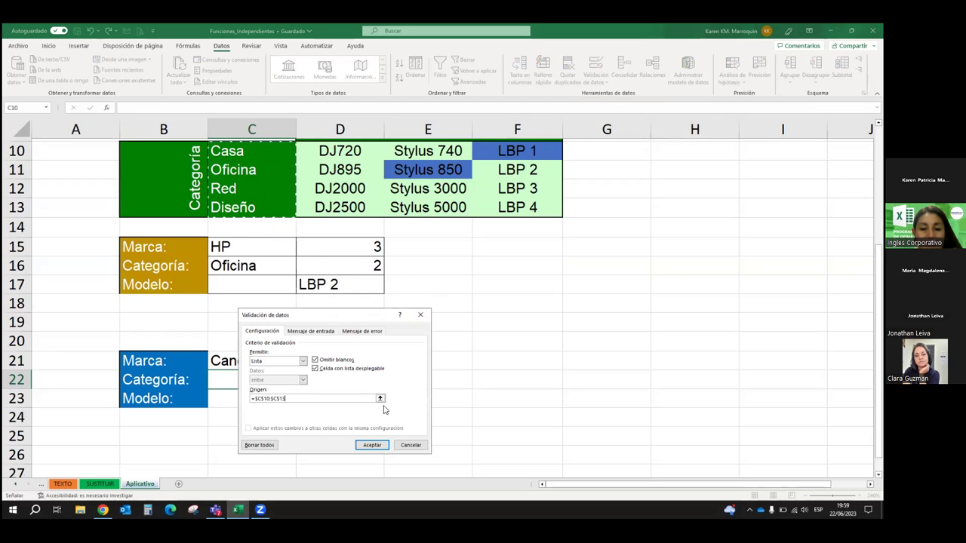
pyautogui.click(371, 445)
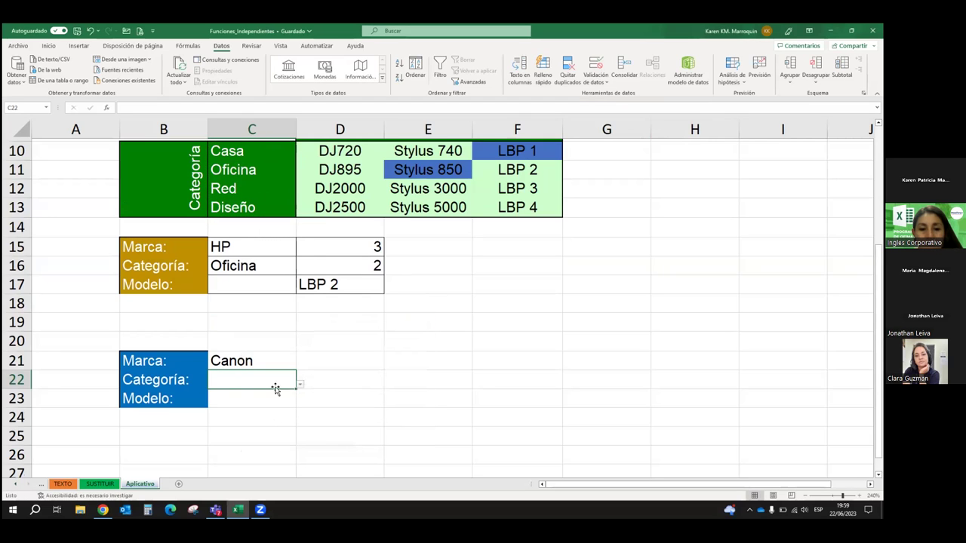
# Step: Choose Casa as the Categoría from the drop-down list in C22
pyautogui.click(300, 385)
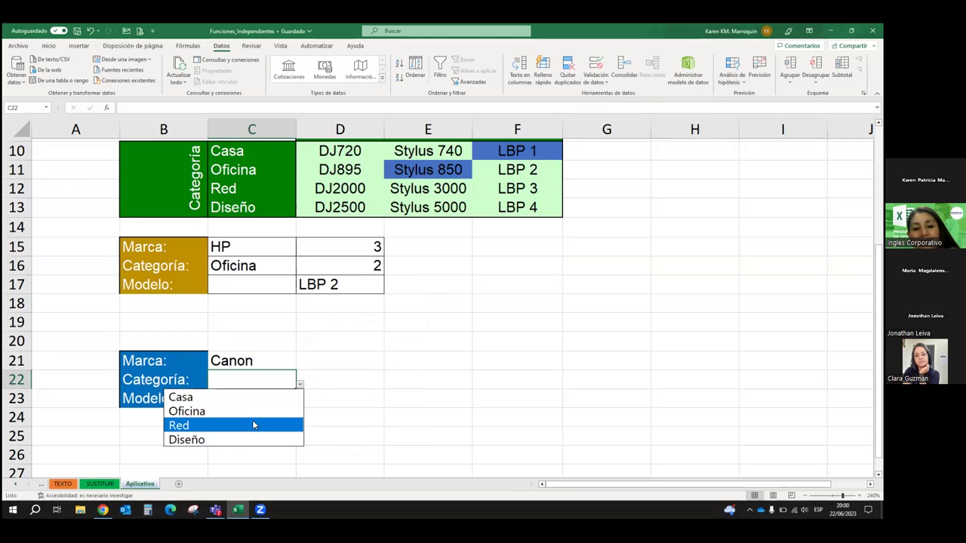
pyautogui.click(240, 398)
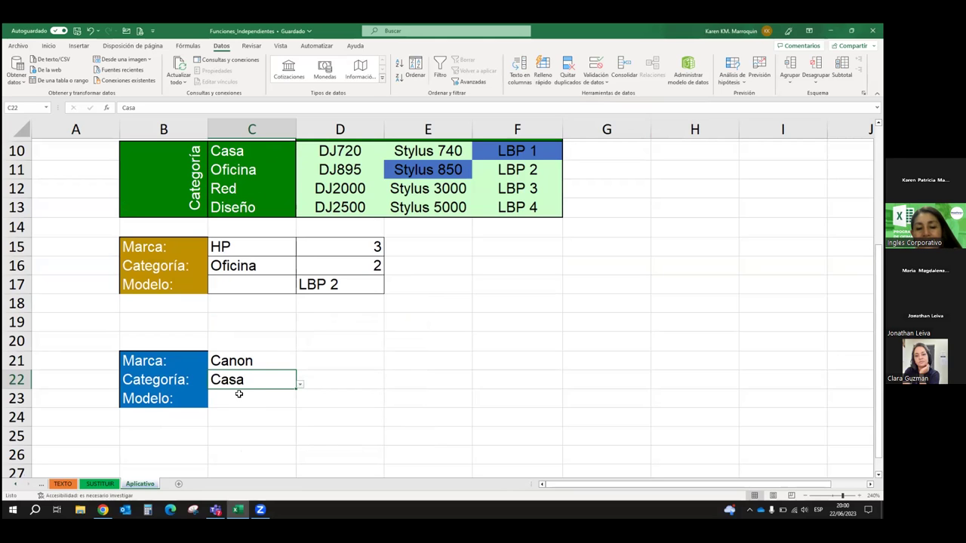
pyautogui.click(239, 396)
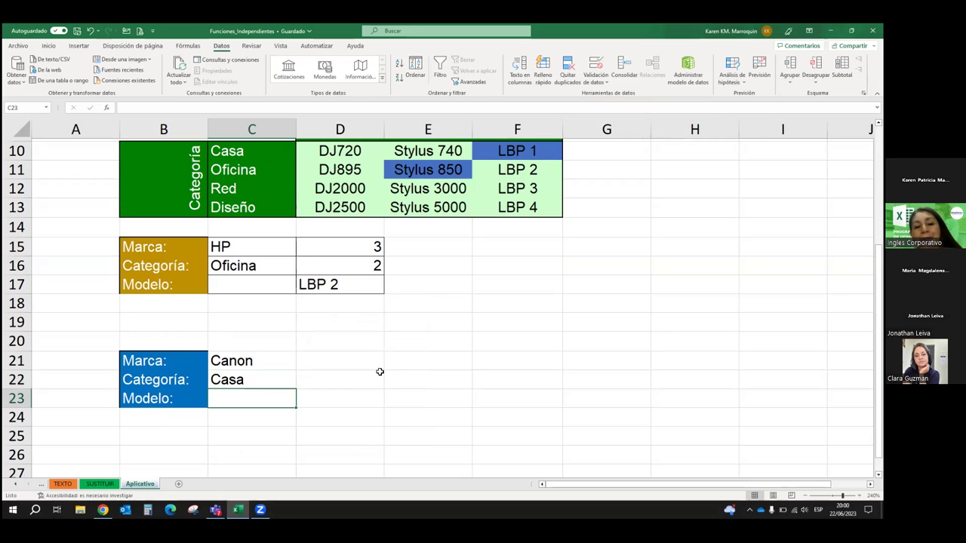
# Step: Start a COINCIDIR formula in D21 with C21 as the lookup value and the brand headings D9:F9 as the lookup range
pyautogui.scroll(1, 379, 371)
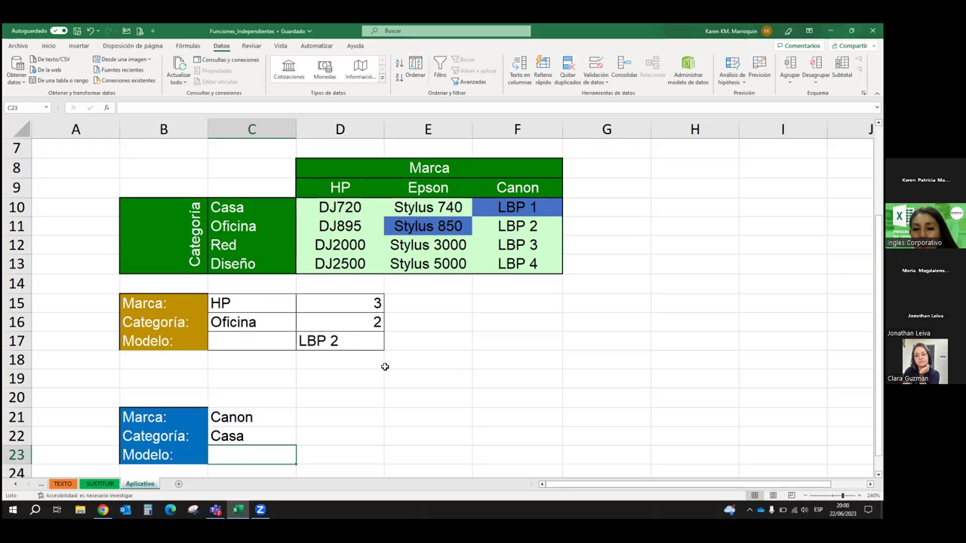
pyautogui.press('Up')
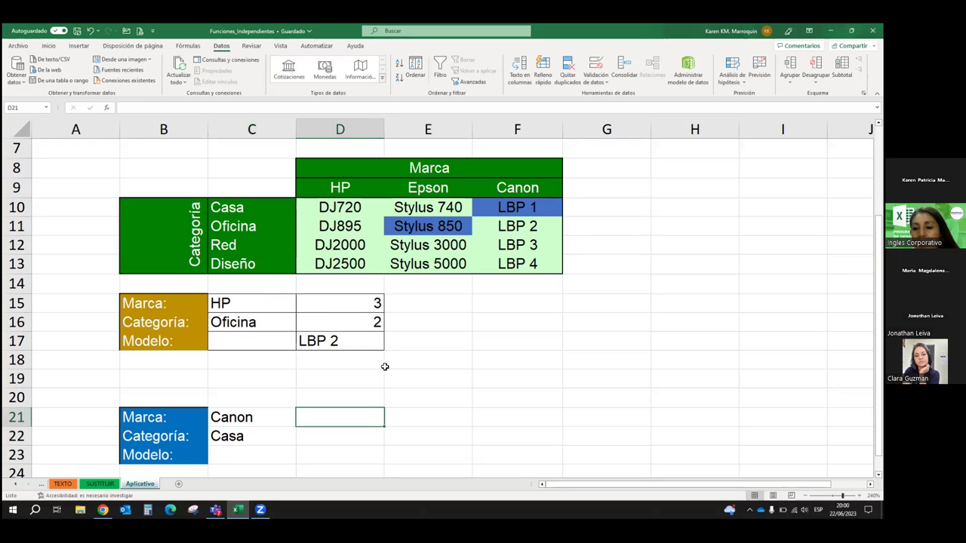
pyautogui.write('=')
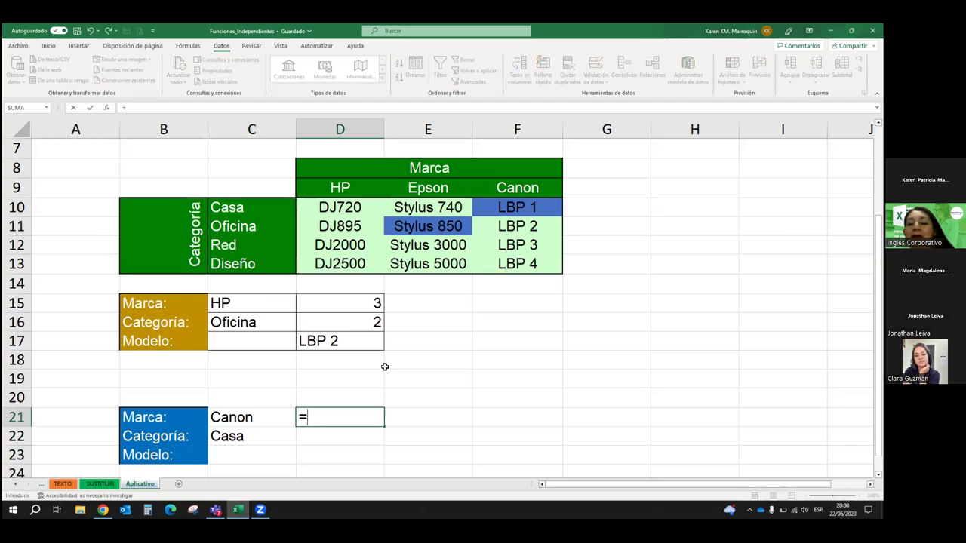
pyautogui.write('COIN')
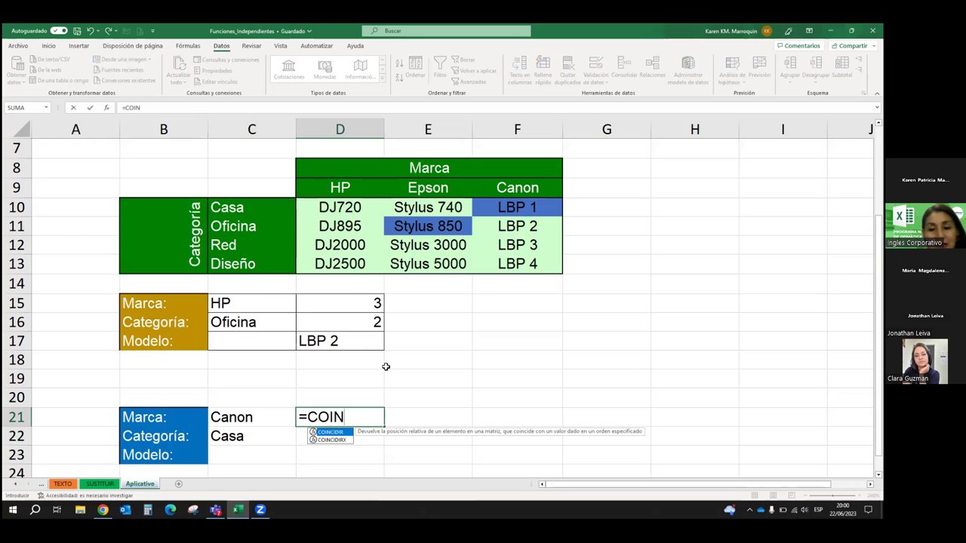
pyautogui.doubleClick(330, 437)
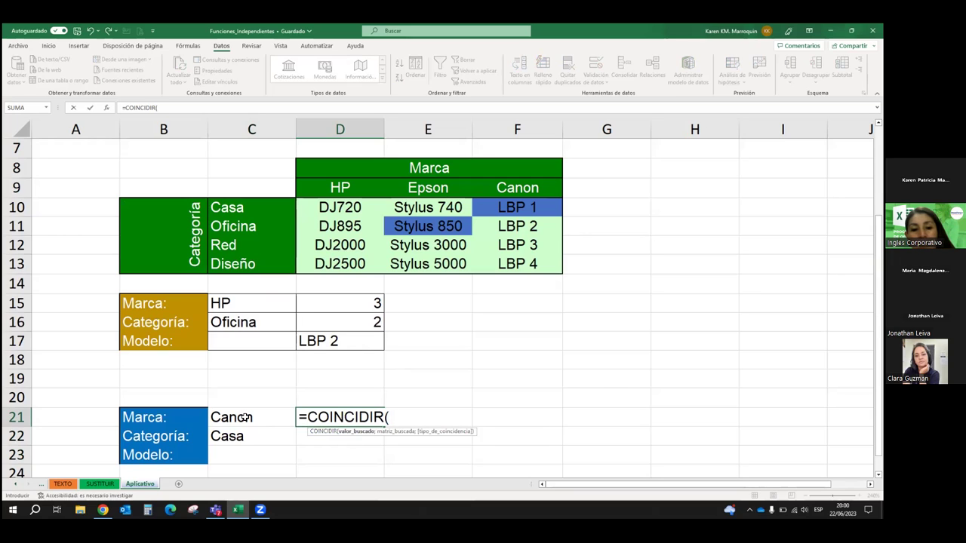
pyautogui.click(245, 417)
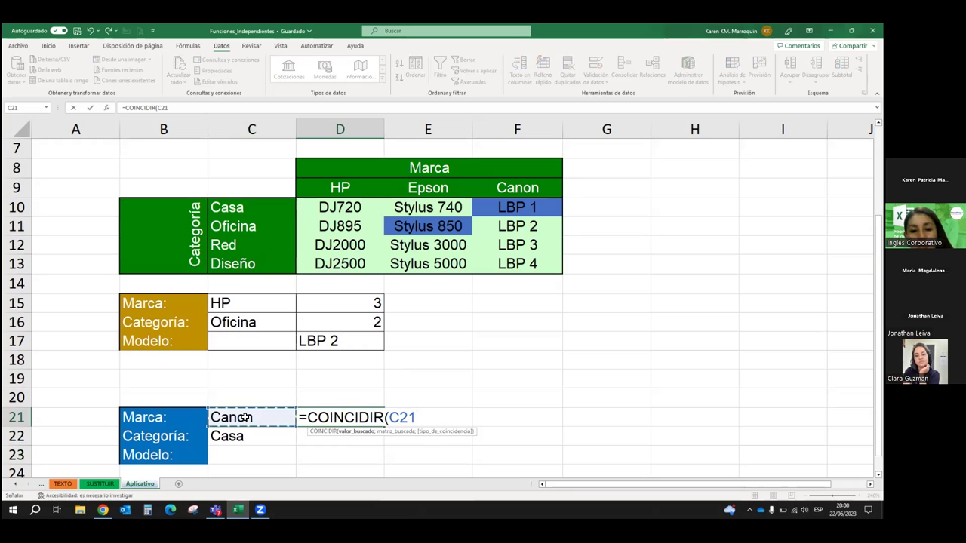
pyautogui.write(';')
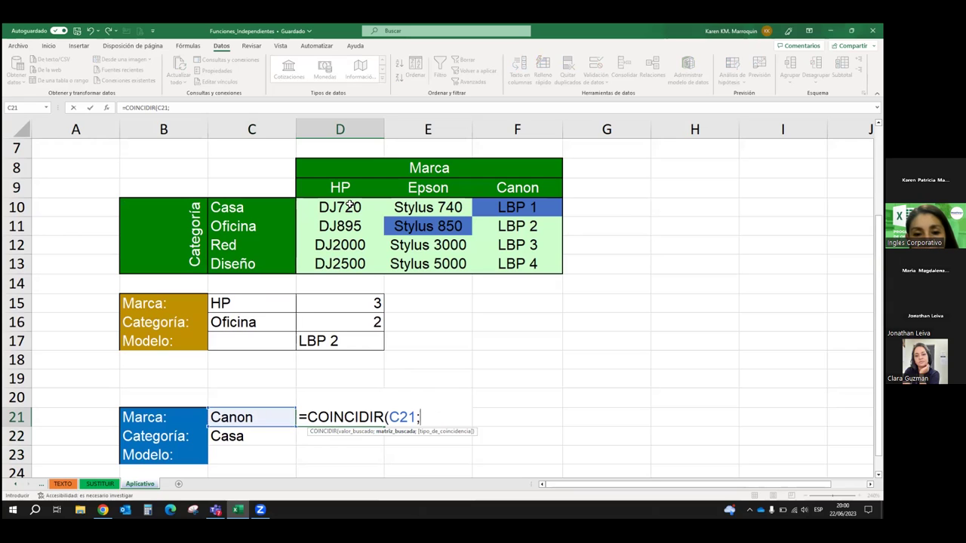
pyautogui.moveTo(343, 189); pyautogui.dragTo(482, 262)
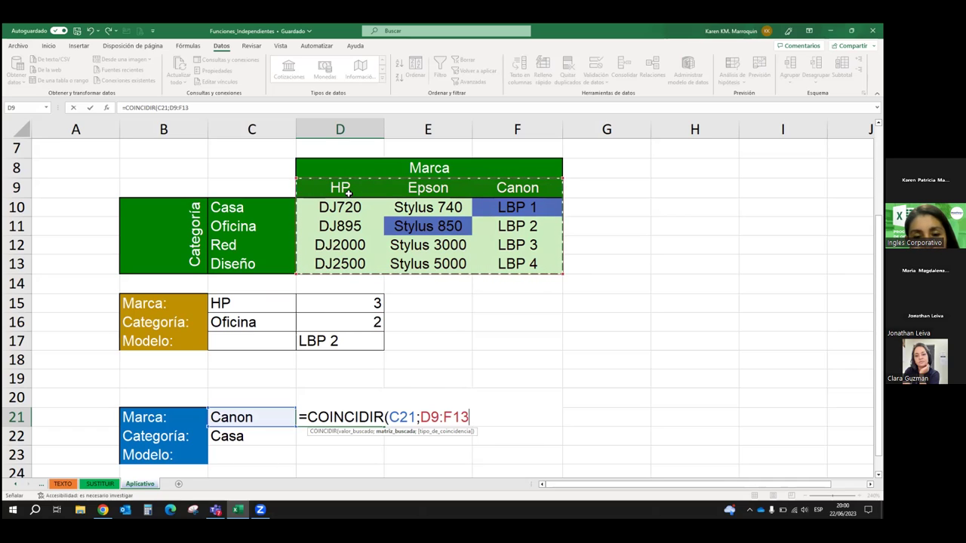
pyautogui.moveTo(340, 189); pyautogui.dragTo(488, 190)
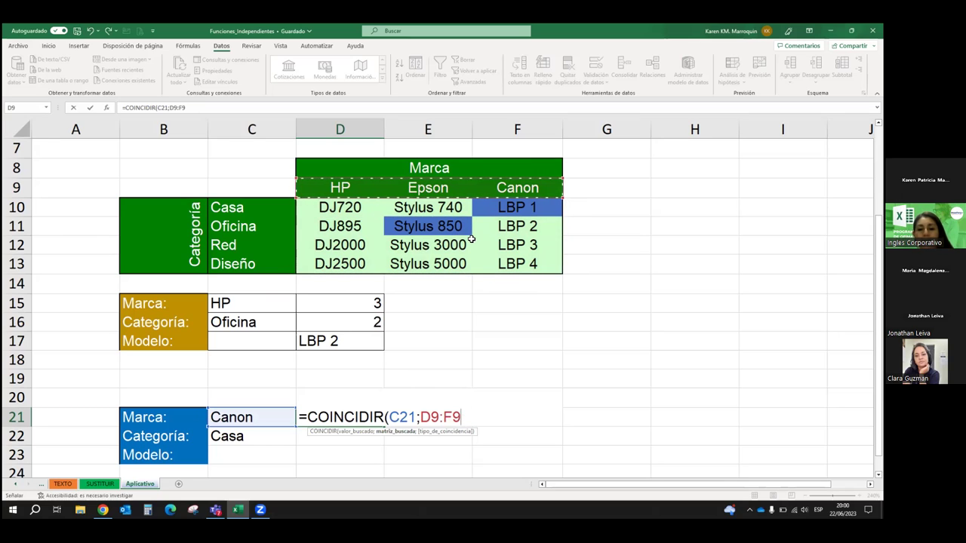
# Step: Complete D21's formula with exact match type 0 and enter it as =COINCIDIR(C21;D9:F9;0)
pyautogui.write(')')
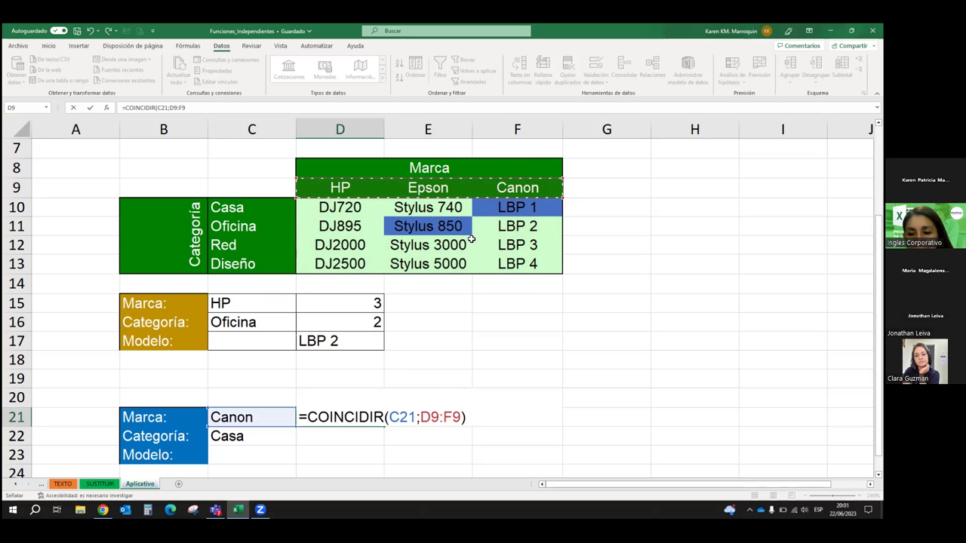
pyautogui.press('BackSpace')
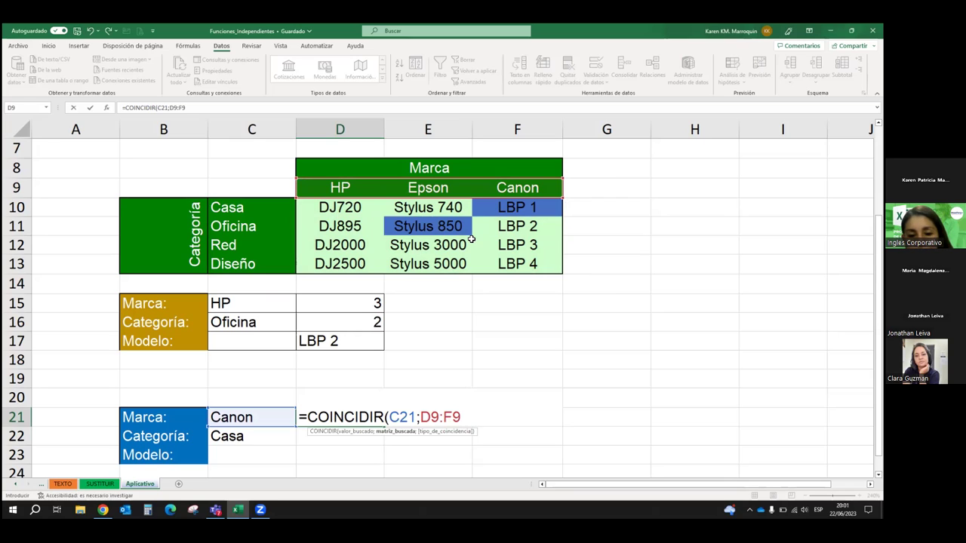
pyautogui.write(';')
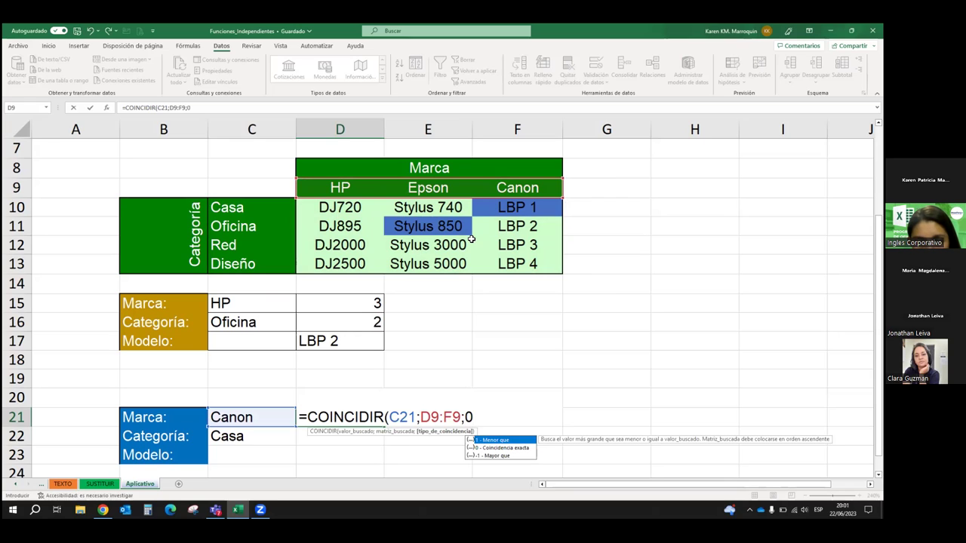
pyautogui.write('0')
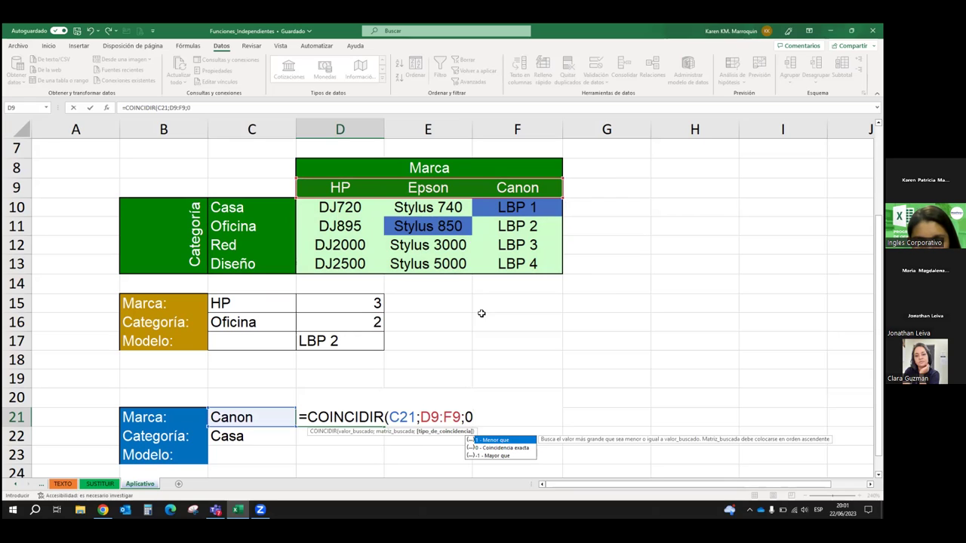
pyautogui.click(498, 449)
pyautogui.click(498, 449)
pyautogui.write(')')
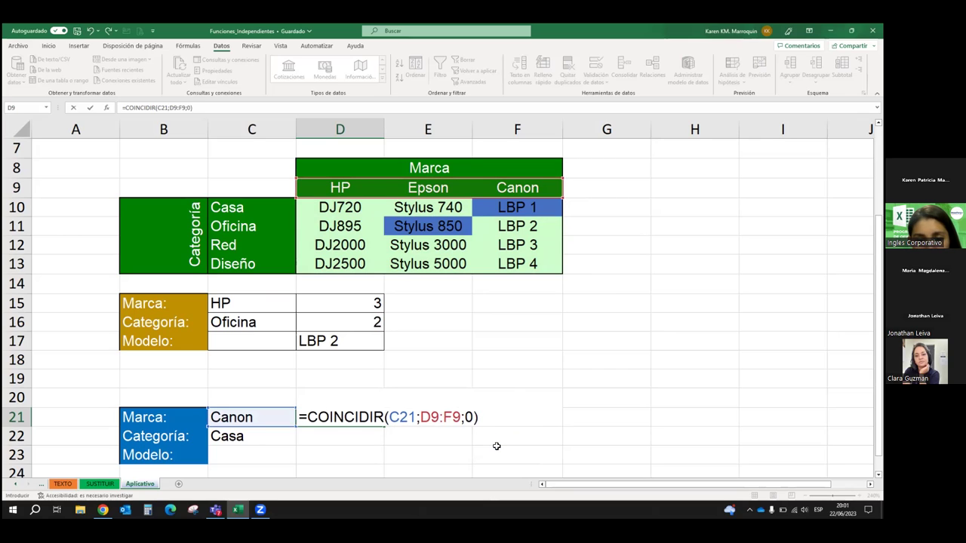
pyautogui.press('Return')
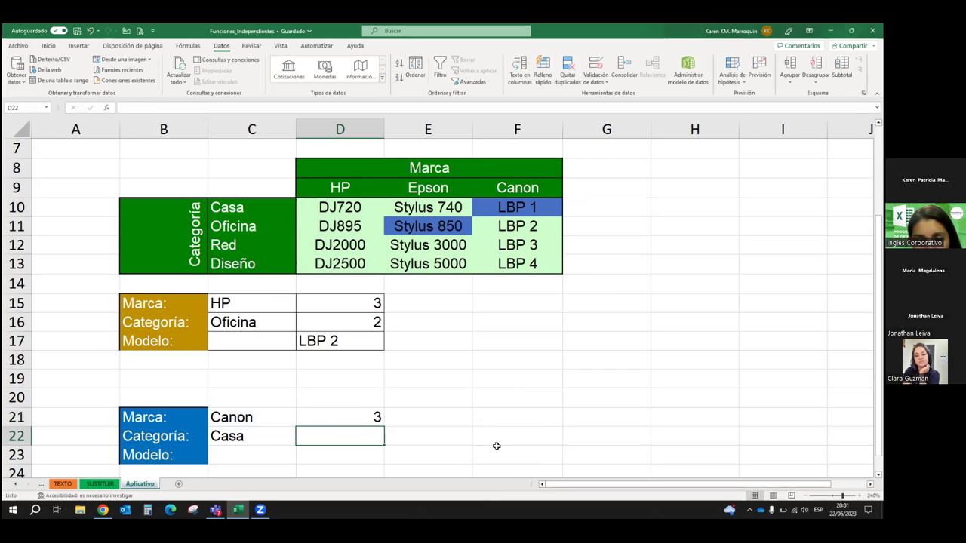
# Step: Review the arguments and referenced ranges of the COINCIDIR formula in D21
pyautogui.click(357, 418)
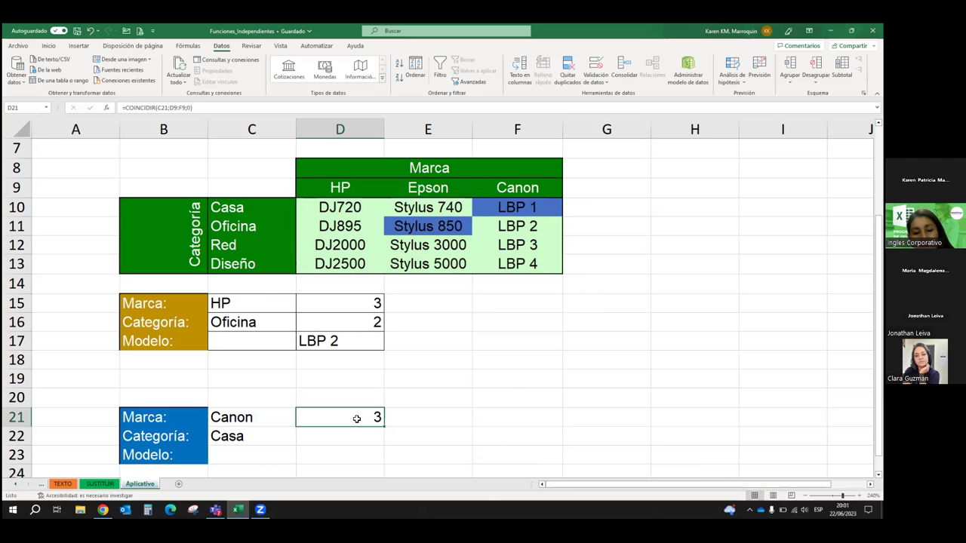
pyautogui.doubleClick(357, 419)
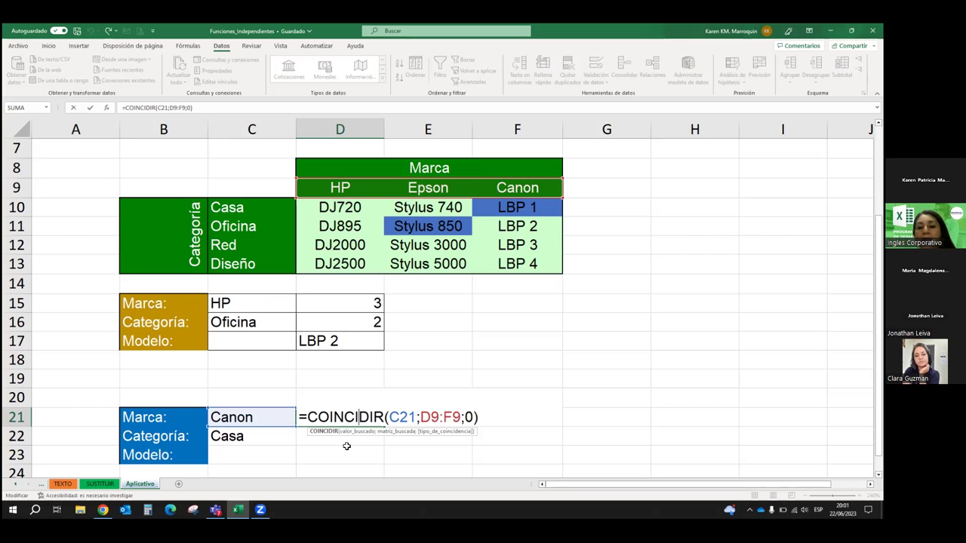
pyautogui.hotkey('ctrl', 'Return')
# Step: Enter =COINCIDIR(C22;C10:C13;0) in D22 to find the position of the chosen Categoría
pyautogui.click(341, 437)
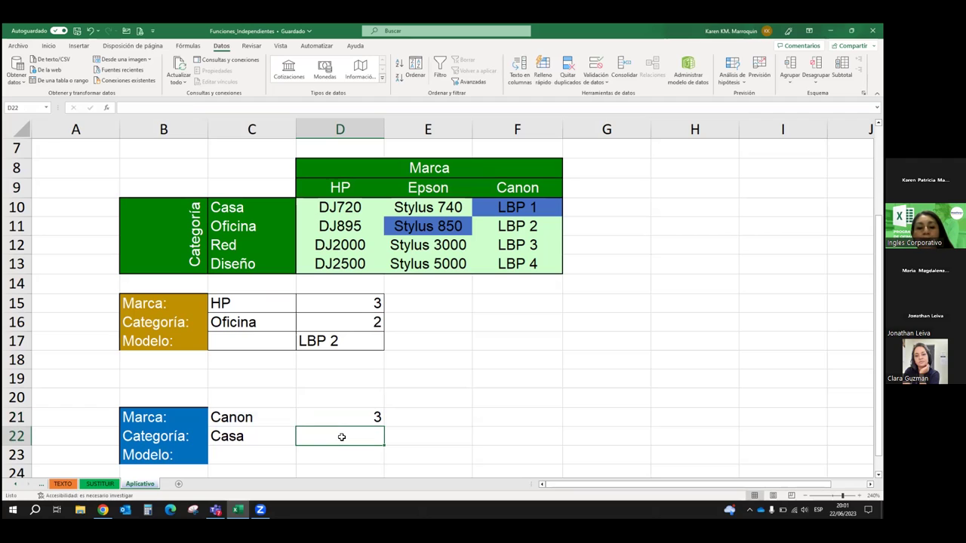
pyautogui.write('=')
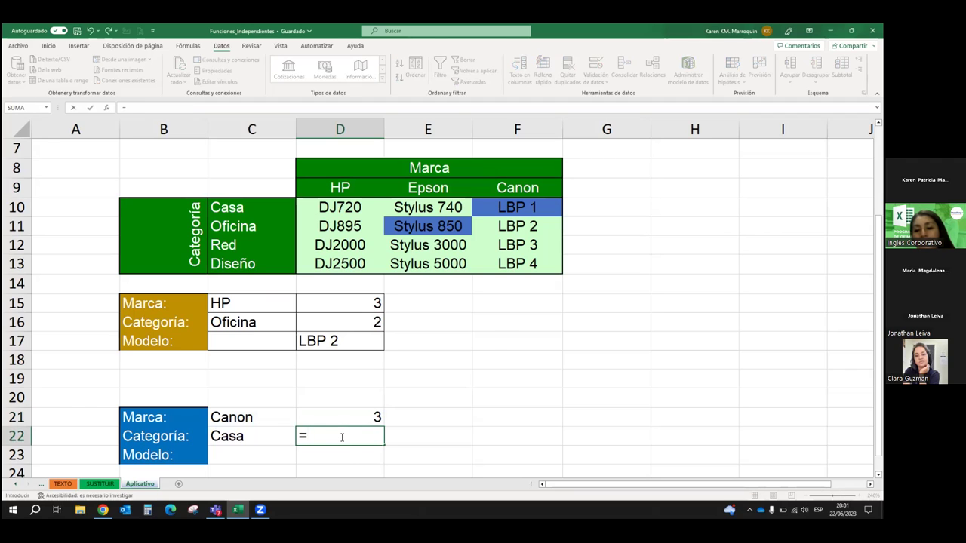
pyautogui.write('COIN')
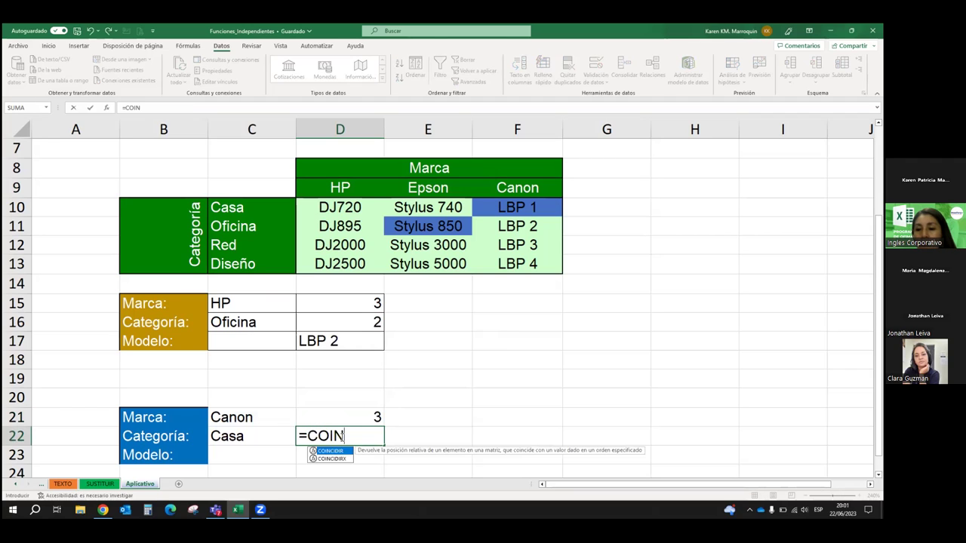
pyautogui.doubleClick(331, 451)
pyautogui.click(269, 437)
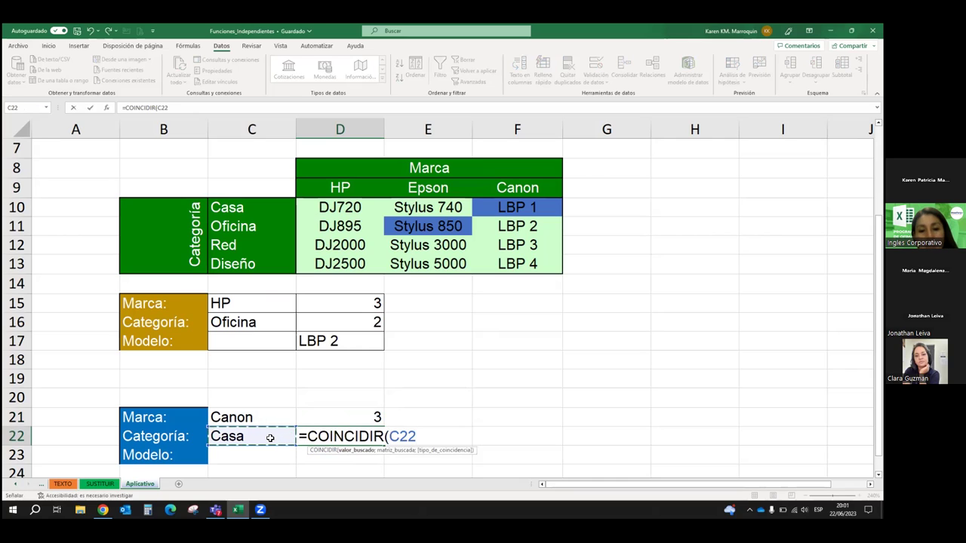
pyautogui.write(';')
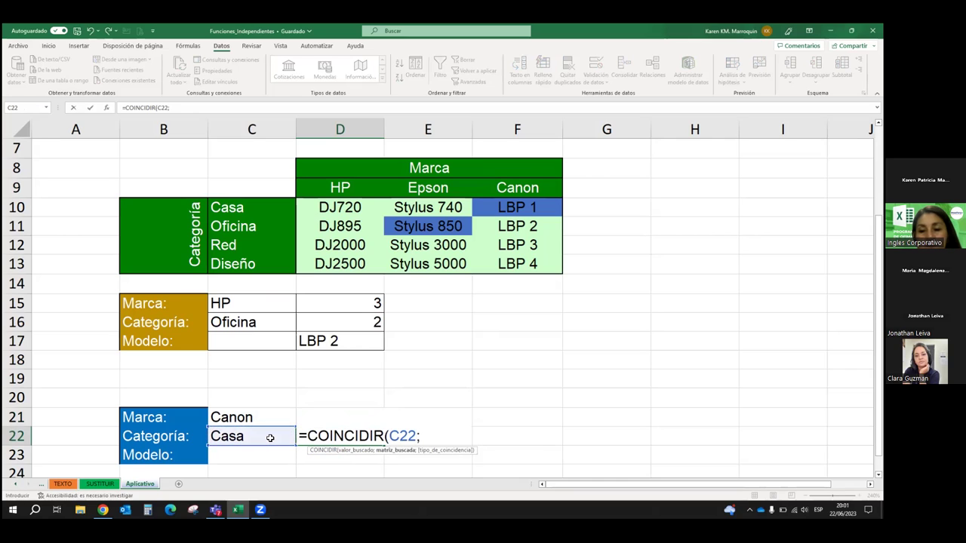
pyautogui.click(276, 204)
pyautogui.moveTo(276, 204); pyautogui.dragTo(259, 261)
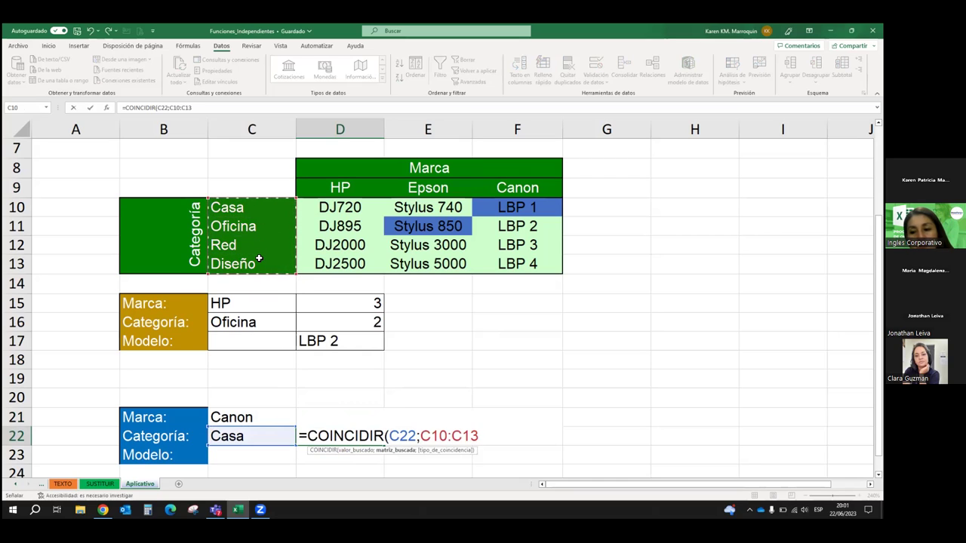
pyautogui.write(';')
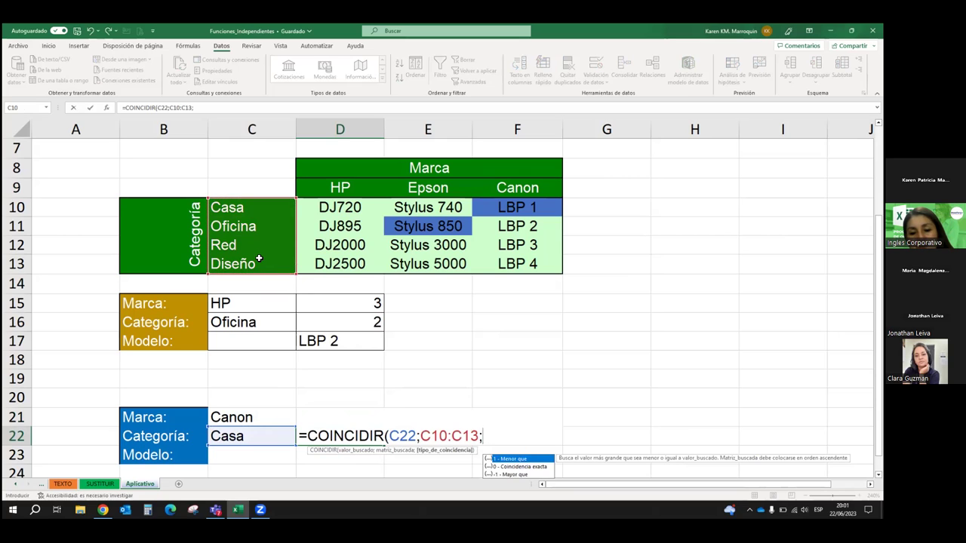
pyautogui.doubleClick(514, 468)
pyautogui.write(')')
pyautogui.press('Return')
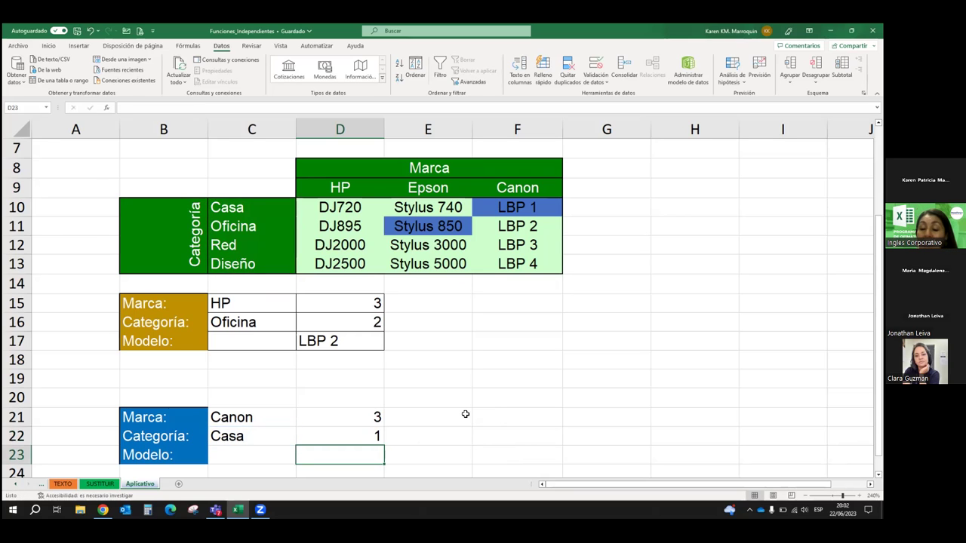
# Step: Enter =INDICE(D10:F13;D22;D21) in D23 to return the printer model from the category row and brand column positions
pyautogui.write('=INDICE(')
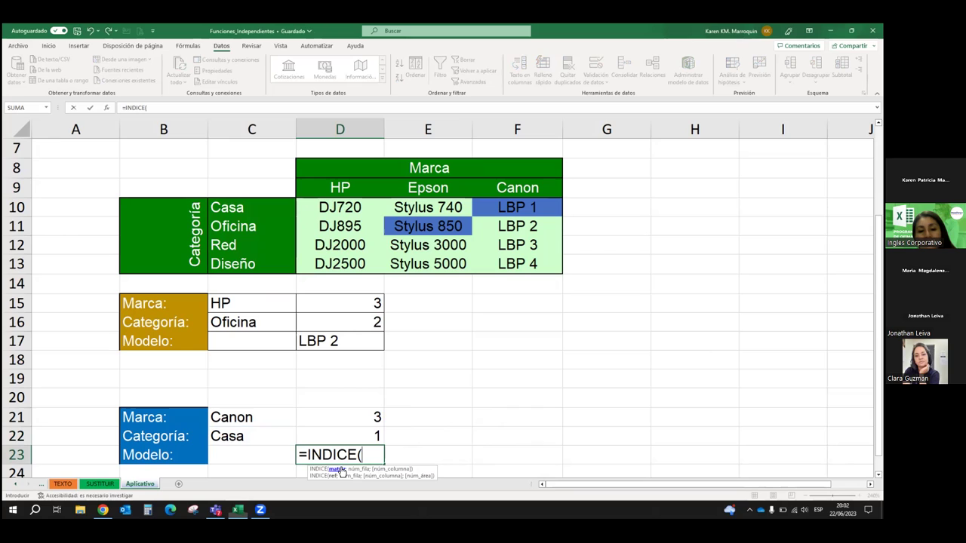
pyautogui.doubleClick(341, 470)
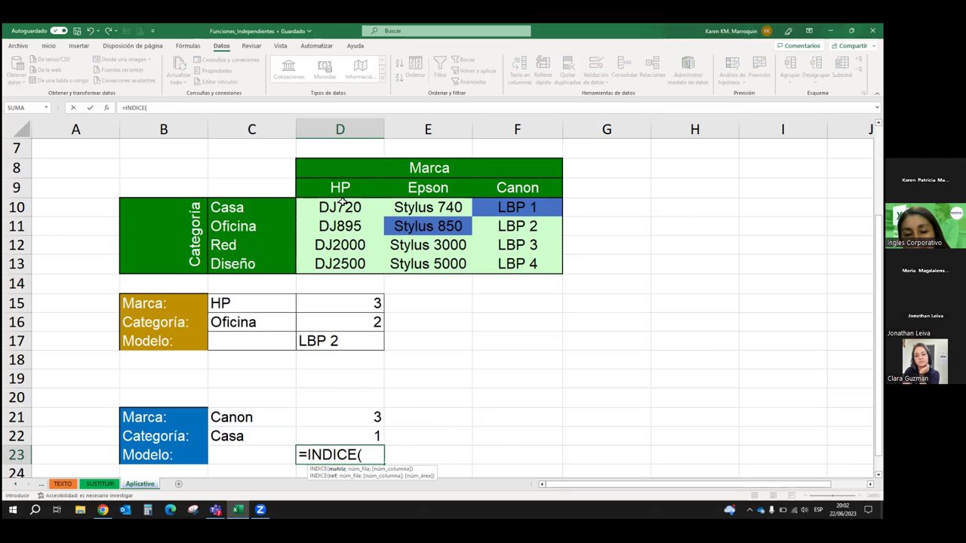
pyautogui.moveTo(344, 203); pyautogui.dragTo(495, 262)
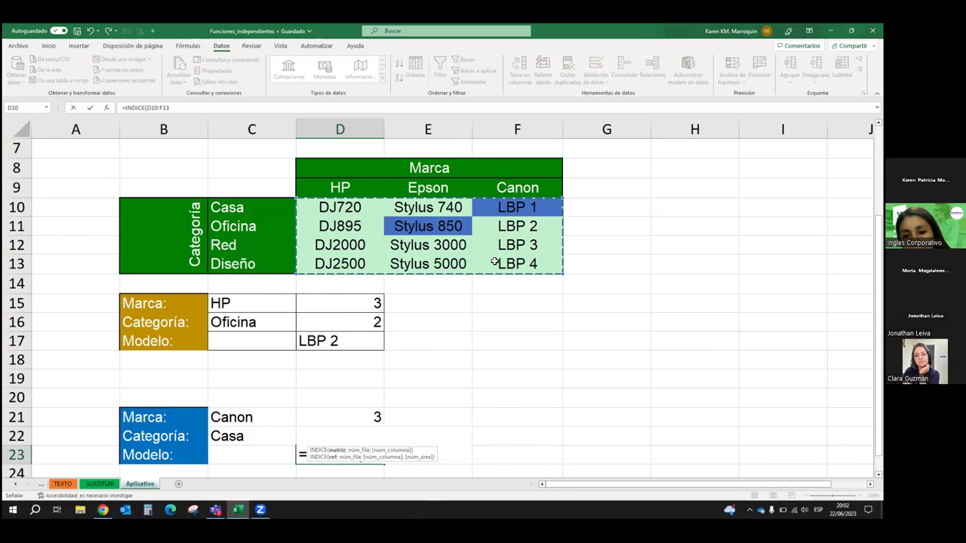
pyautogui.write(';')
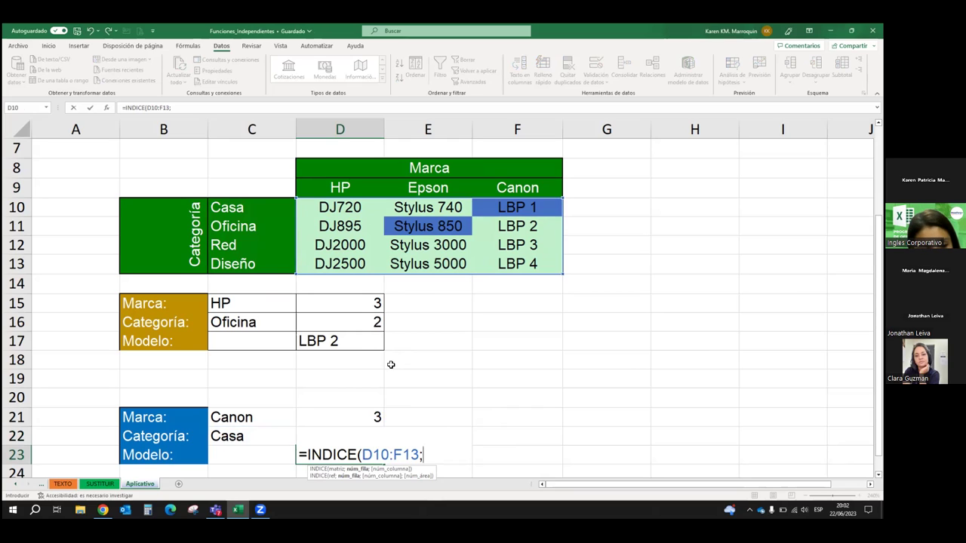
pyautogui.write('D')
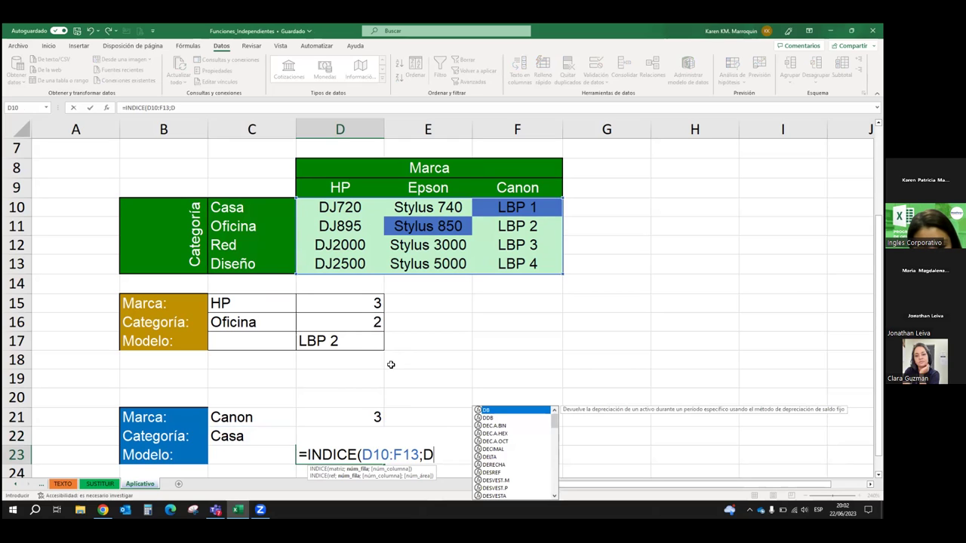
pyautogui.write('22')
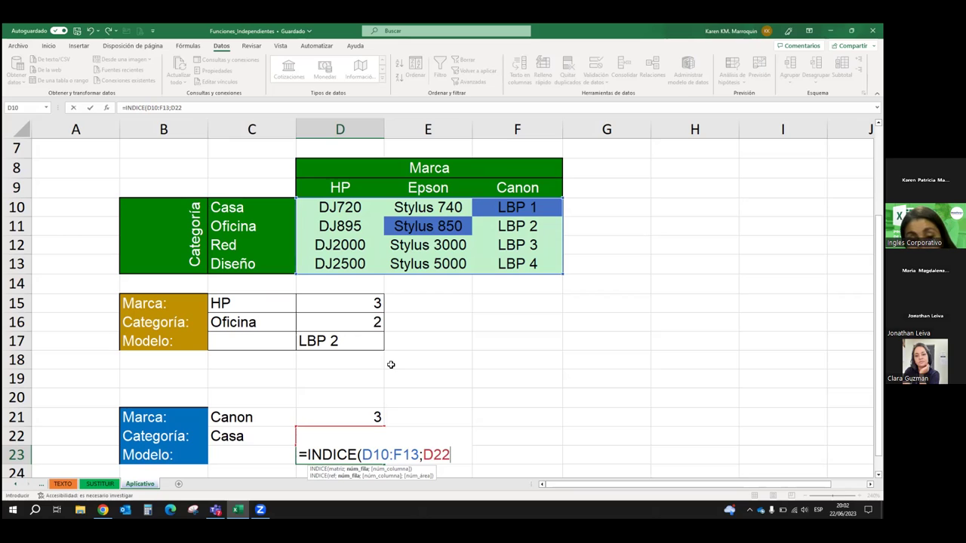
pyautogui.write(';')
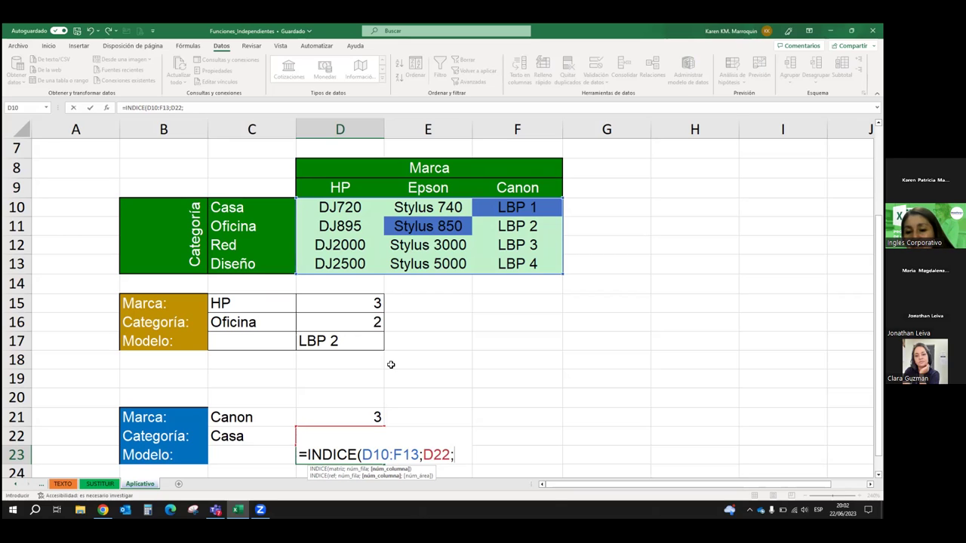
pyautogui.write('D21')
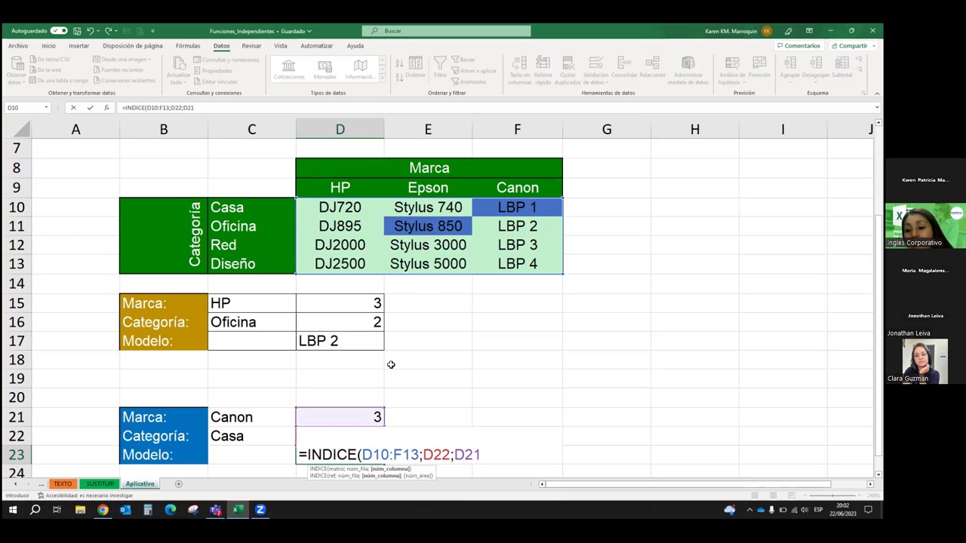
pyautogui.write(')')
pyautogui.press('Return')
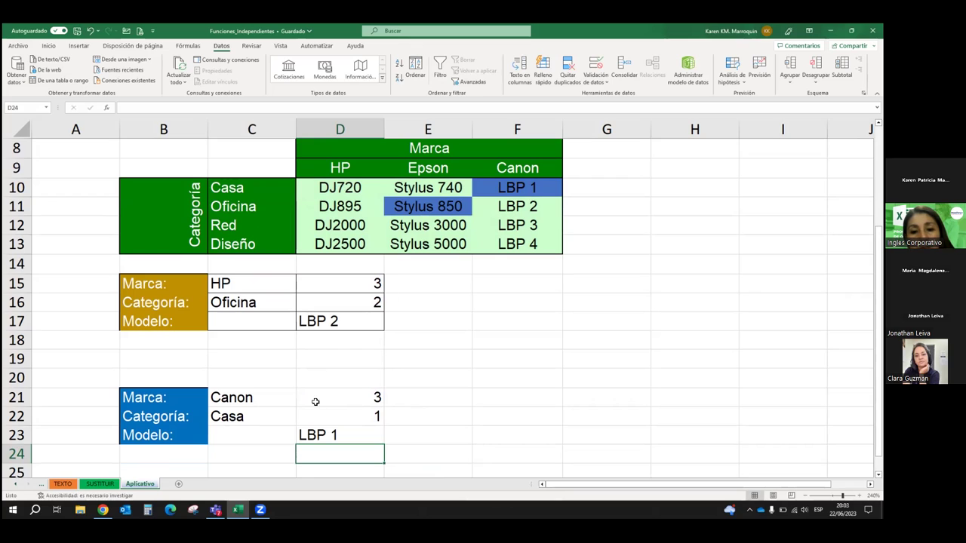
# Step: Highlight the Canon model for Casa in F10 with an orange fill
pyautogui.click(520, 189)
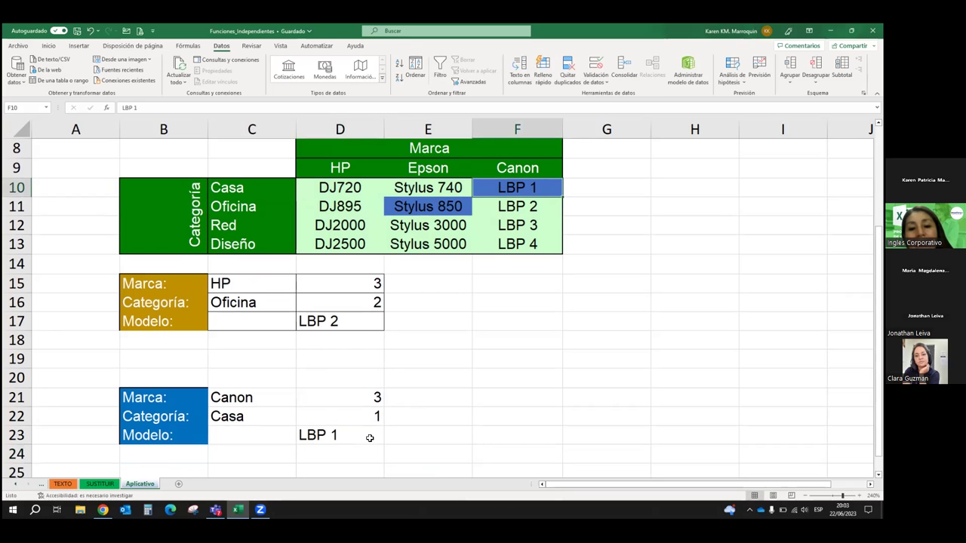
pyautogui.click(48, 46)
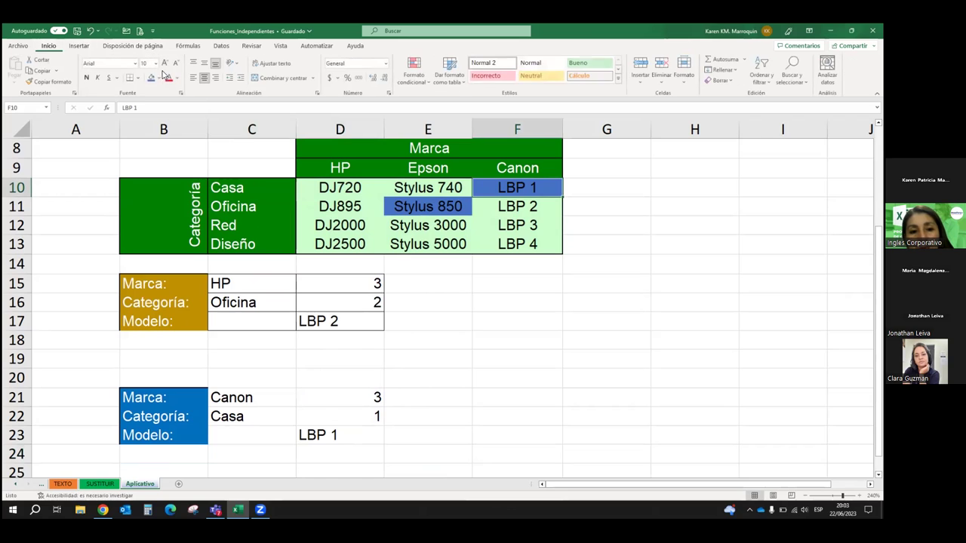
pyautogui.click(159, 79)
pyautogui.click(190, 101)
pyautogui.click(416, 339)
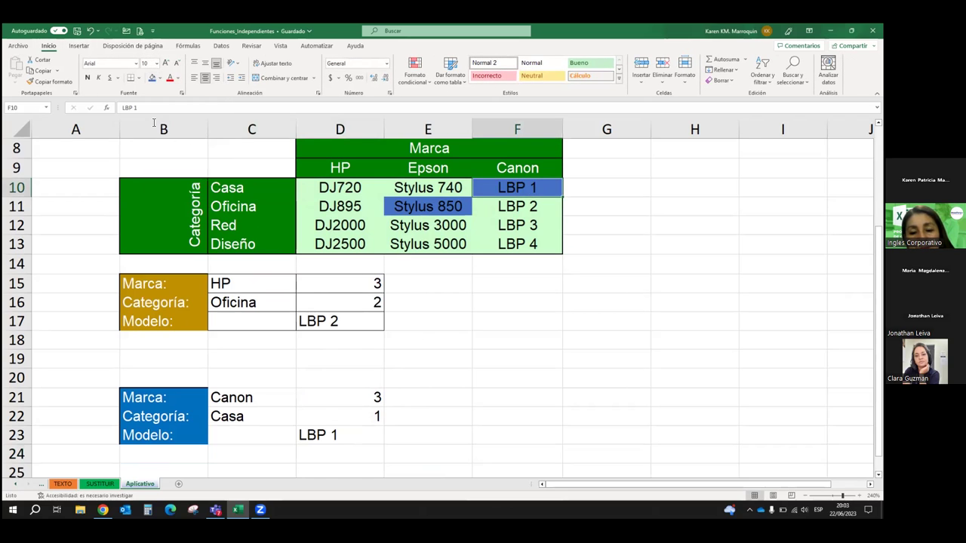
pyautogui.click(160, 79)
pyautogui.click(190, 101)
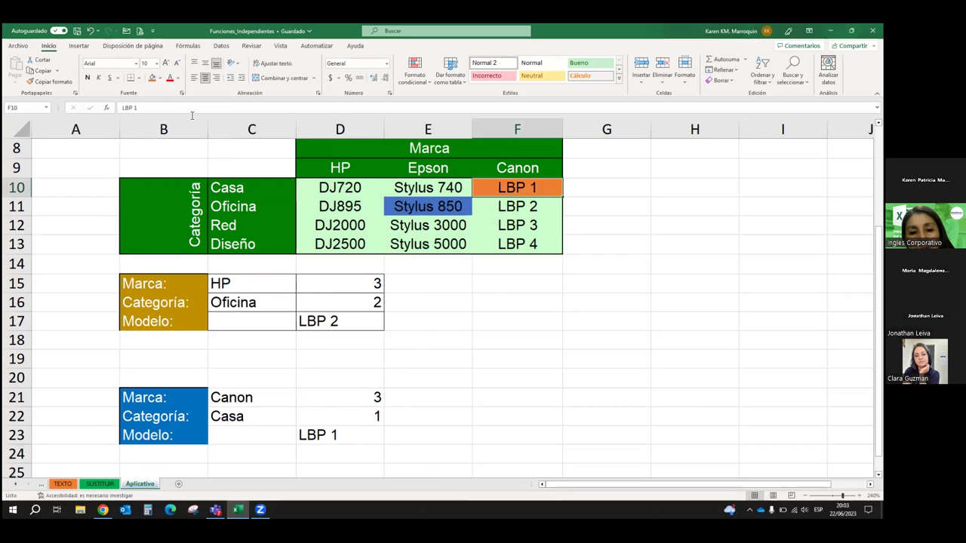
pyautogui.click(459, 375)
# Step: Test the blue lookup block by choosing HP as the Marca in C21 and Red as the Categoría in C22
pyautogui.click(212, 404)
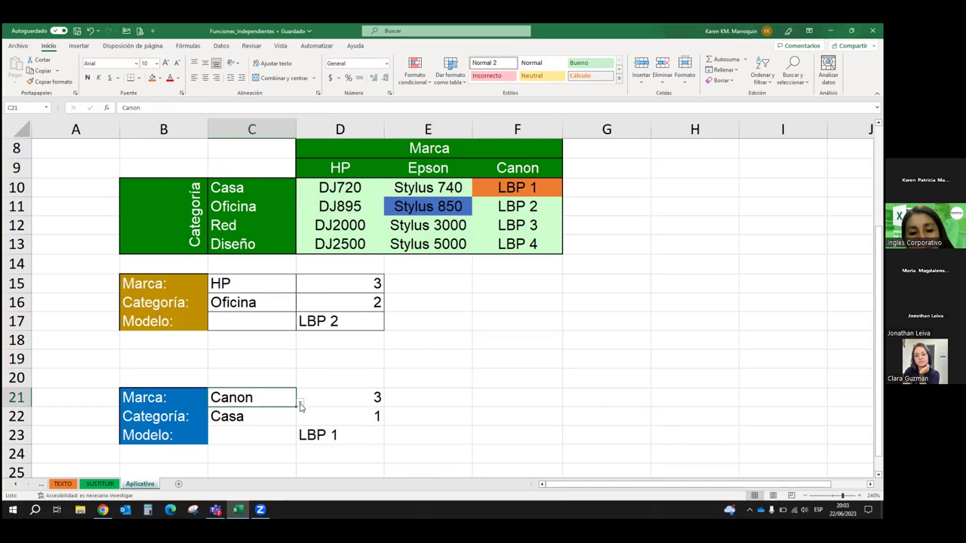
pyautogui.click(299, 405)
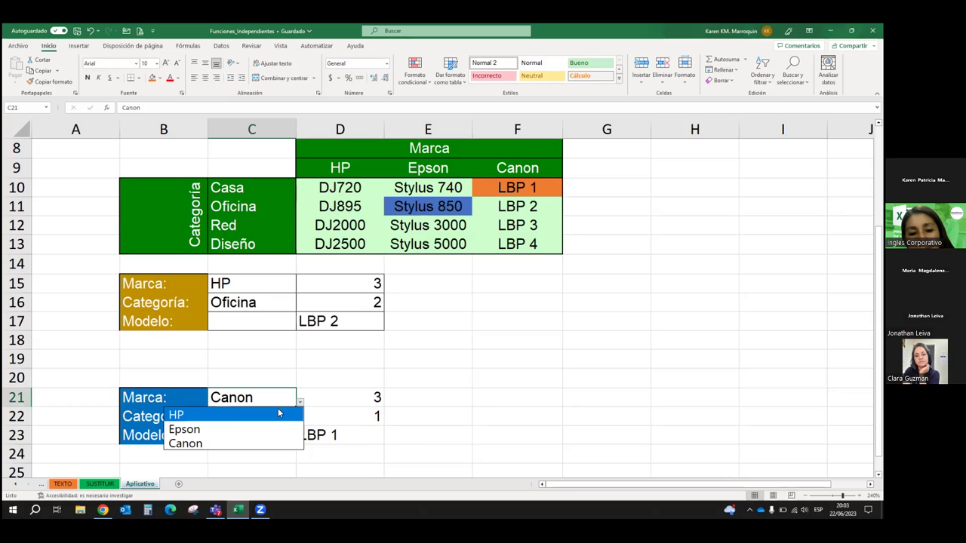
pyautogui.click(279, 411)
pyautogui.click(276, 413)
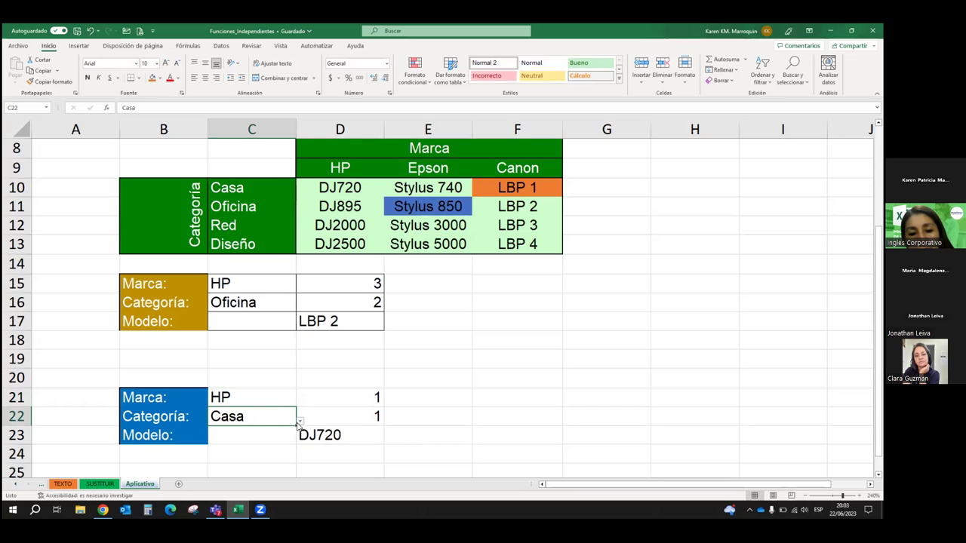
pyautogui.click(300, 423)
pyautogui.click(253, 456)
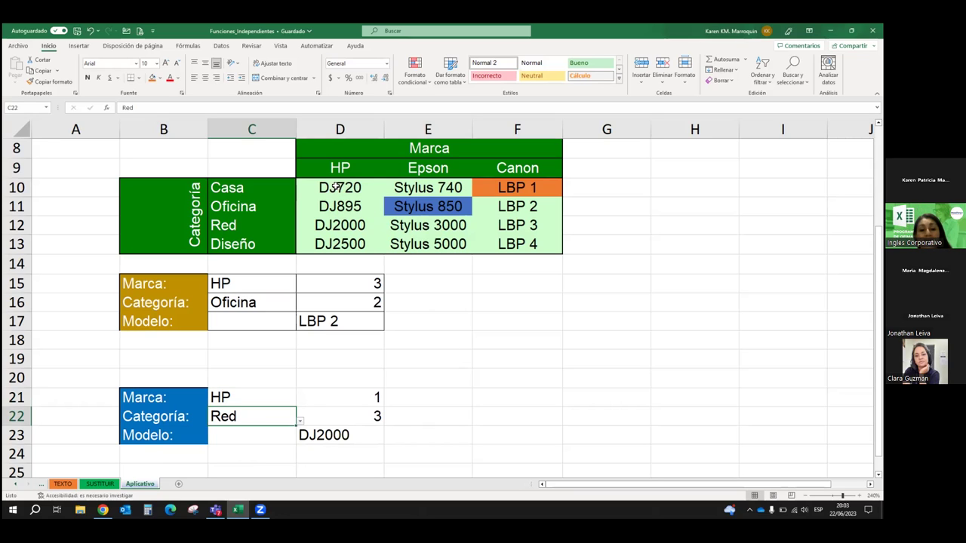
# Step: Fill the HP model for Red in D12 with the same orange and save the workbook
pyautogui.click(338, 220)
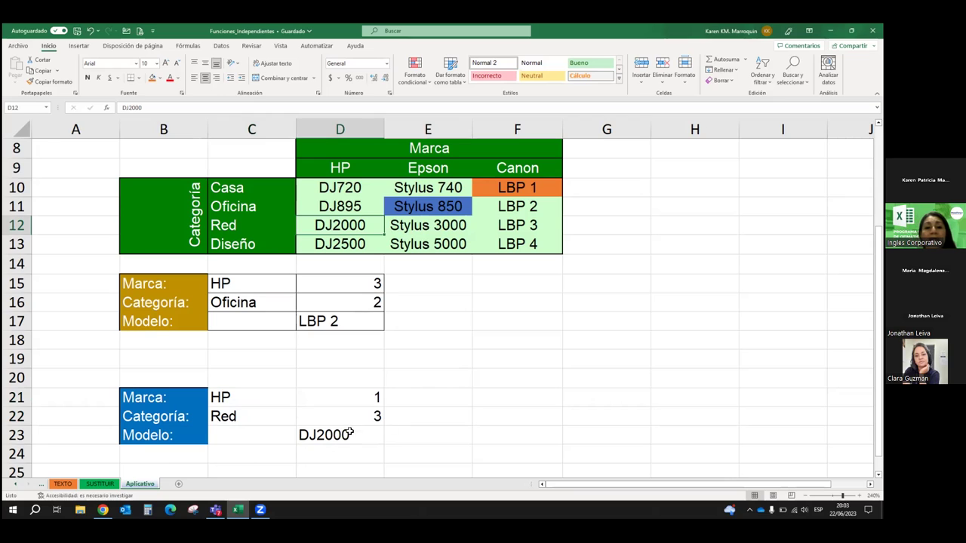
pyautogui.click(152, 78)
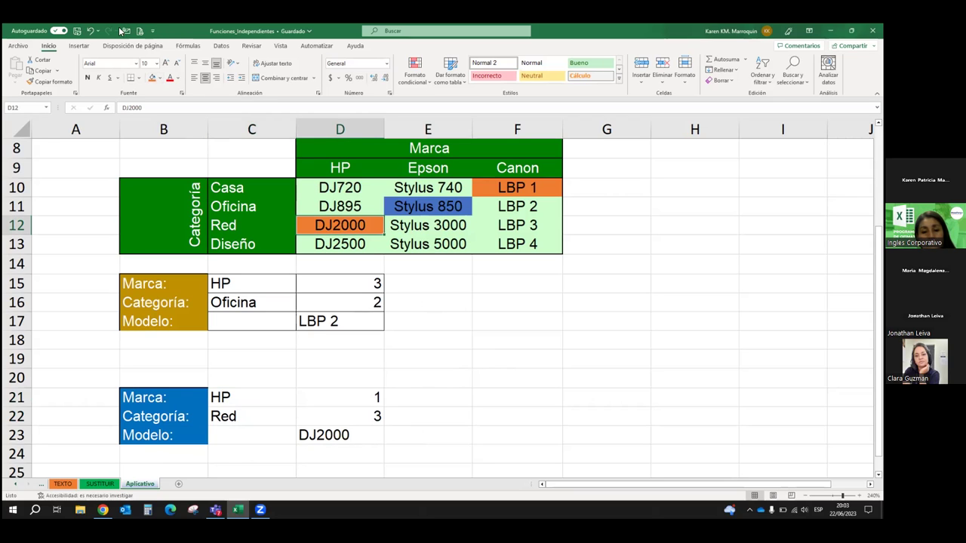
pyautogui.click(77, 33)
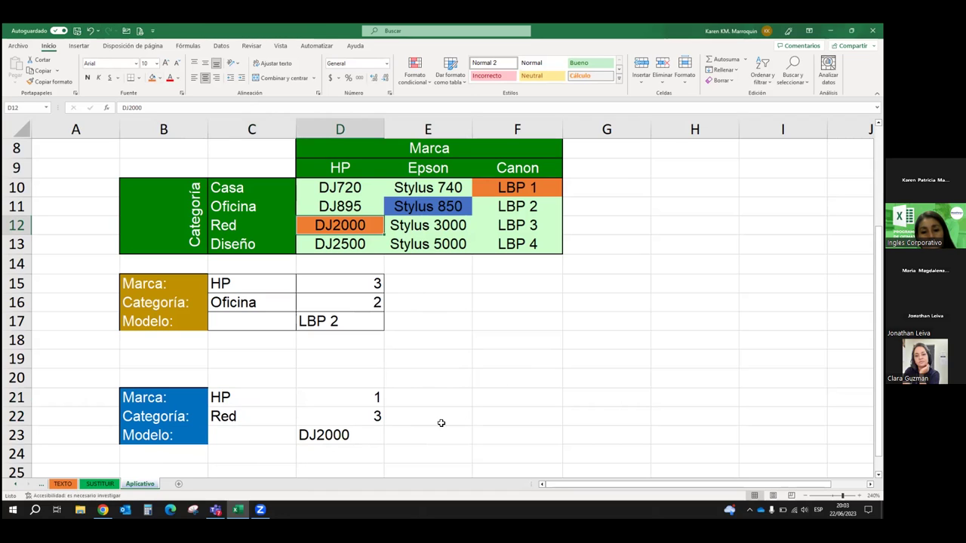
# Step: Choose Canon as the Marca from the drop-down list in C21, keeping Red as the Categoría
pyautogui.click(244, 416)
pyautogui.click(255, 395)
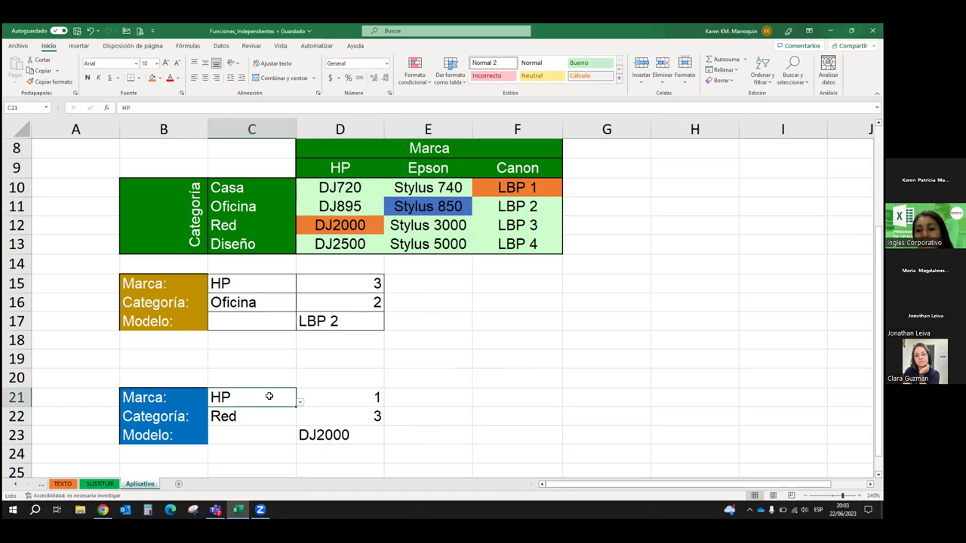
pyautogui.click(299, 403)
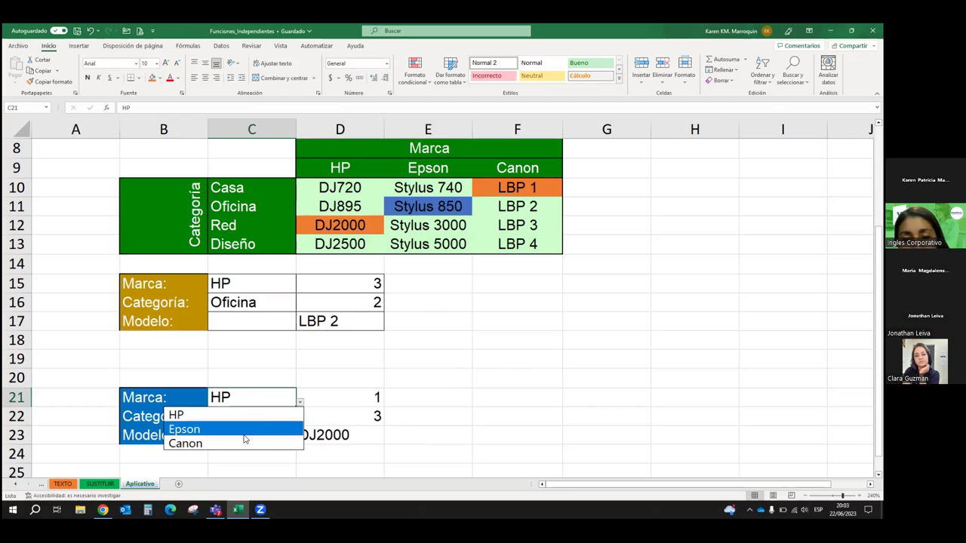
pyautogui.click(244, 441)
pyautogui.click(262, 412)
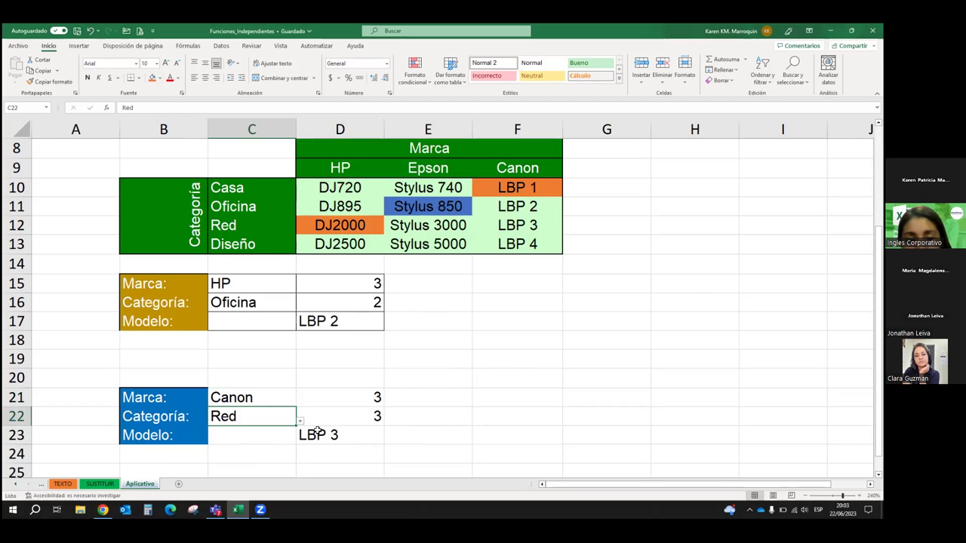
# Step: Check the COINCIDIR formula in D22 and highlight the Canon model for Red in F12 with an orange fill
pyautogui.doubleClick(345, 416)
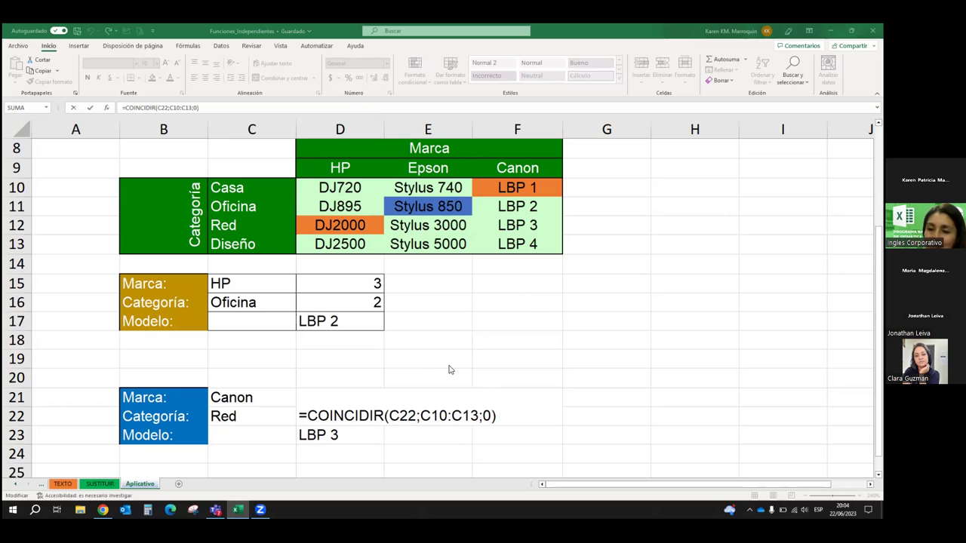
pyautogui.press('Return')
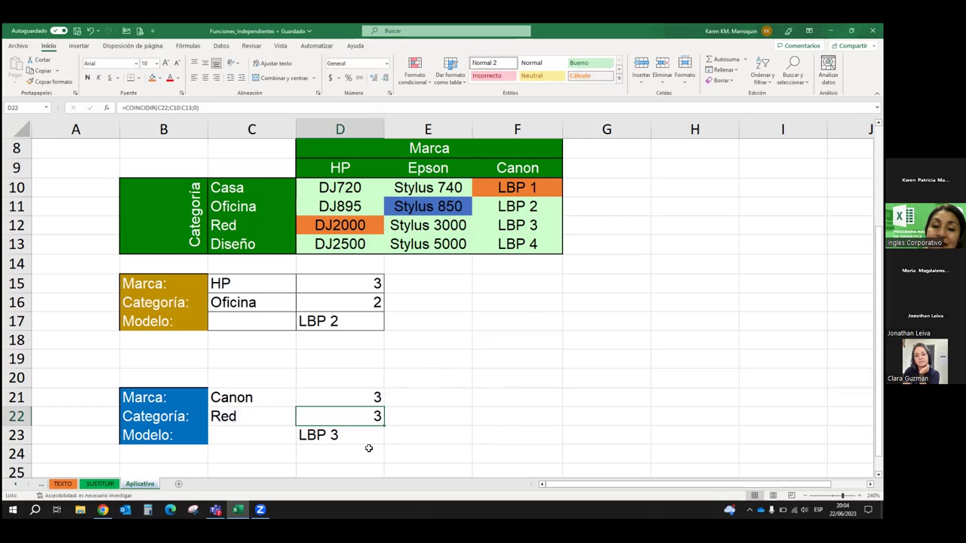
pyautogui.click(520, 226)
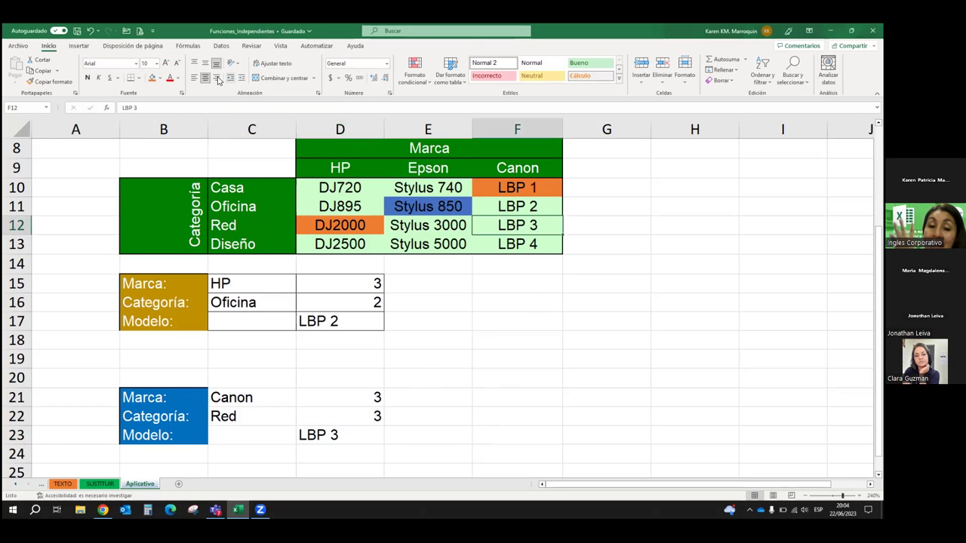
pyautogui.click(151, 79)
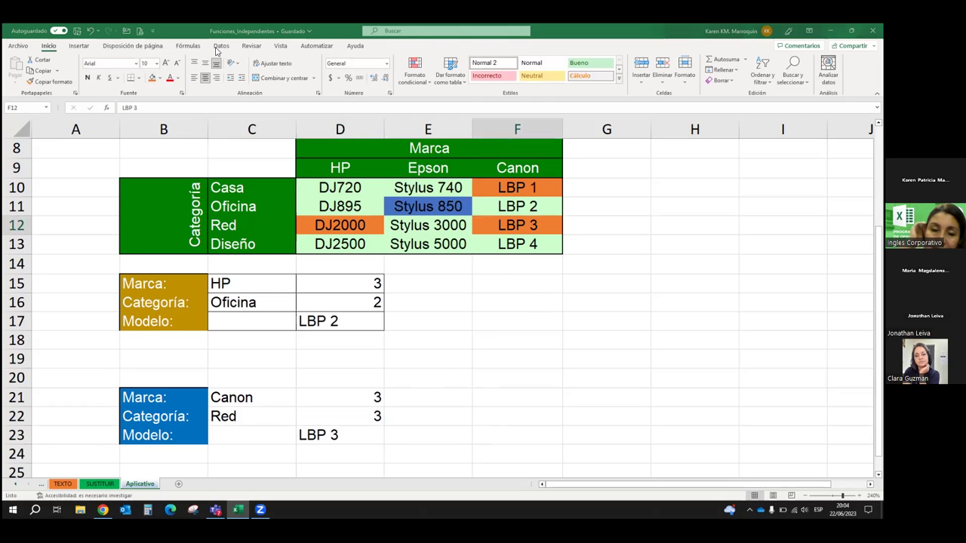